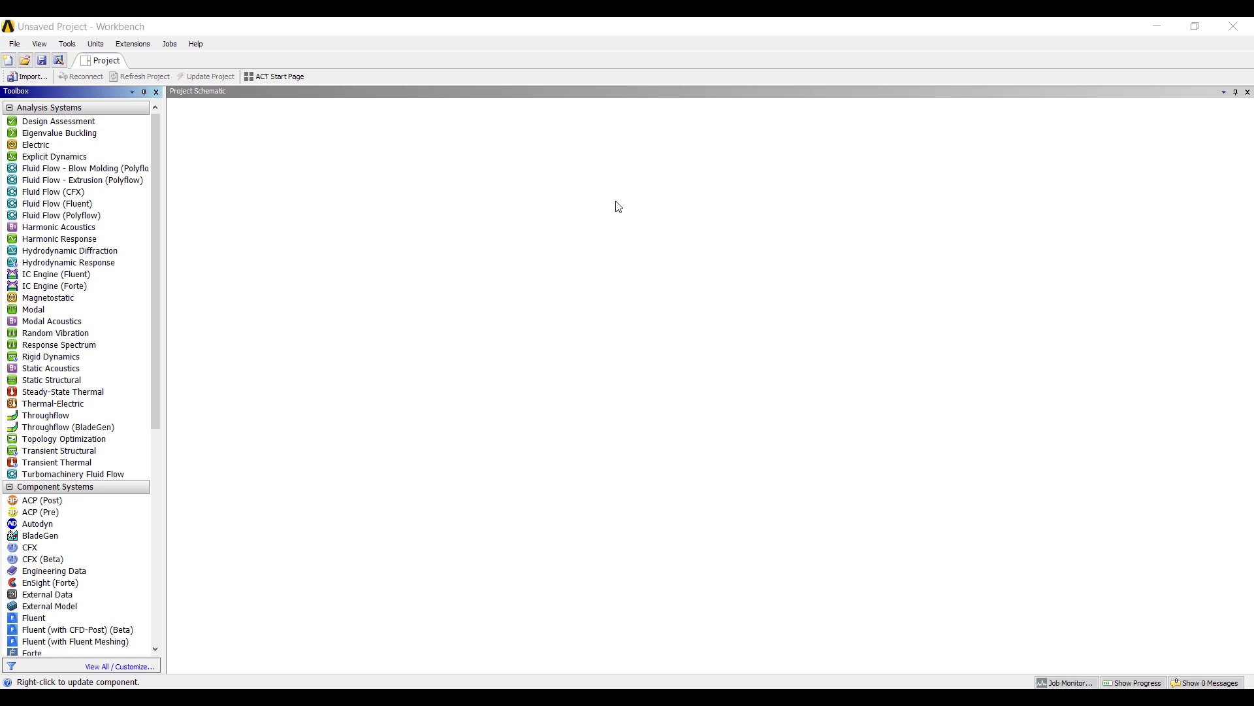
Add a Static Structural system to the project and add Polyethylene from General Materials to its engineering data.
drag(39, 379, 254, 167)
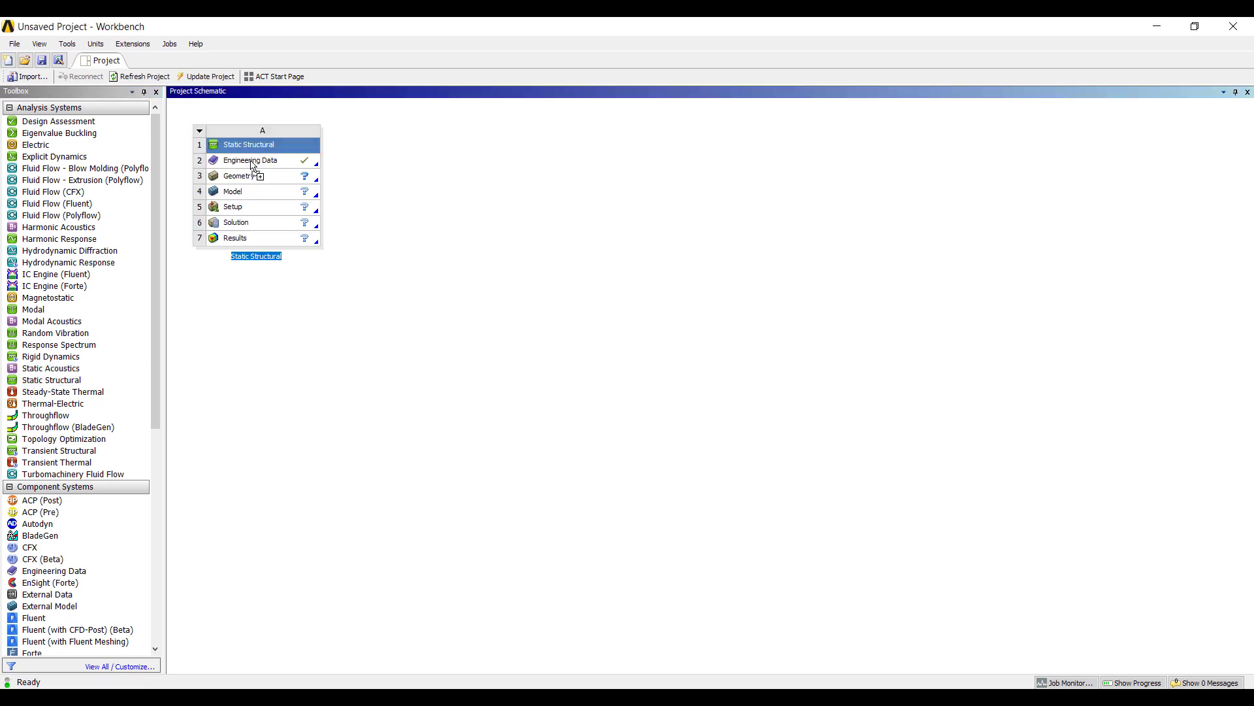
double_click(254, 167)
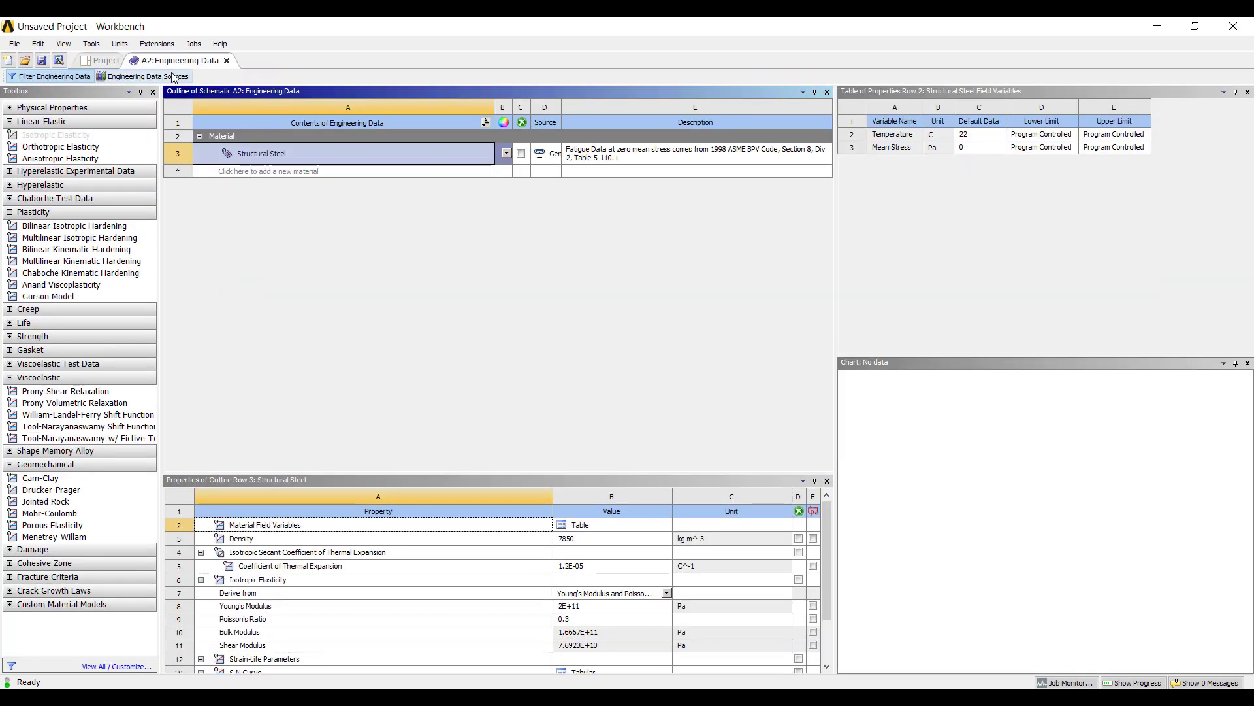
click(173, 76)
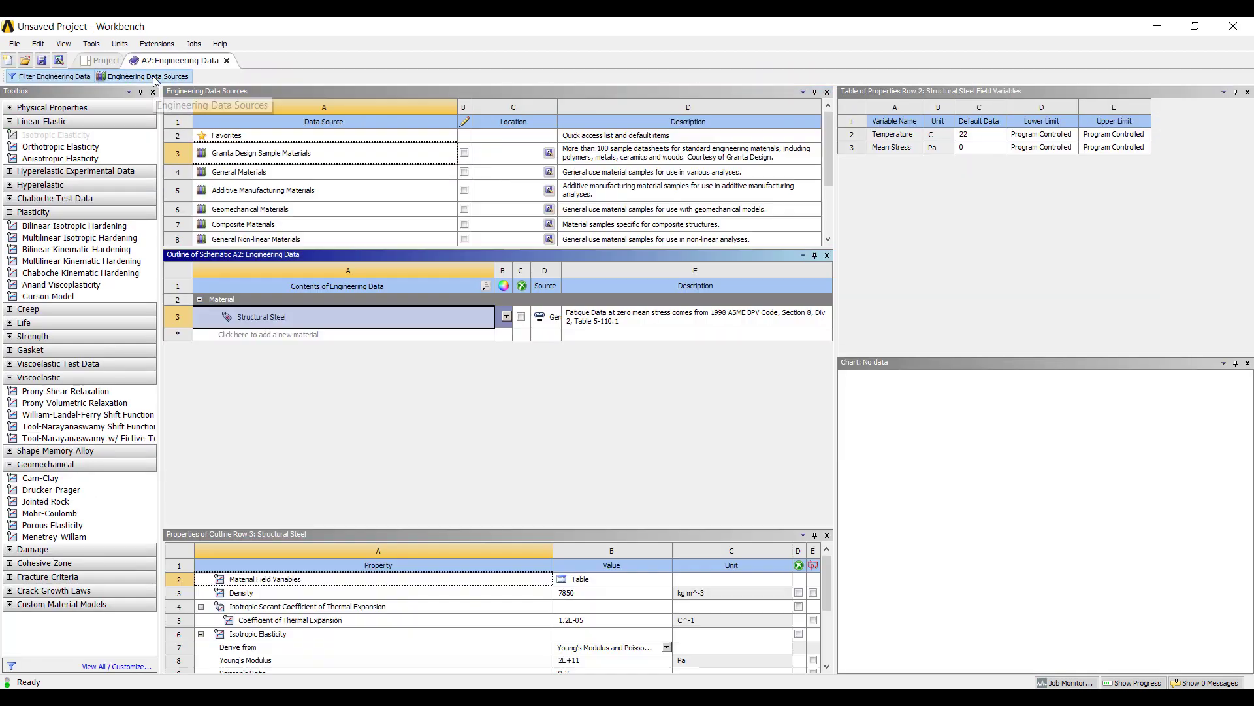
click(355, 172)
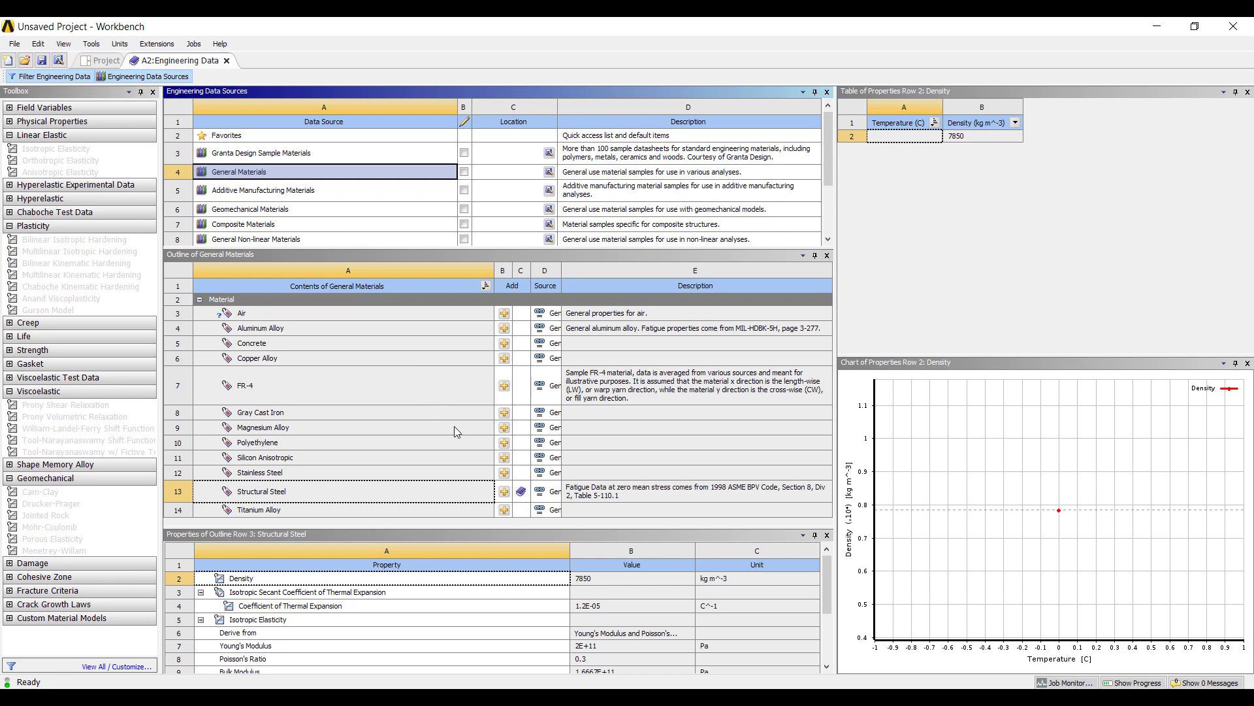
click(504, 443)
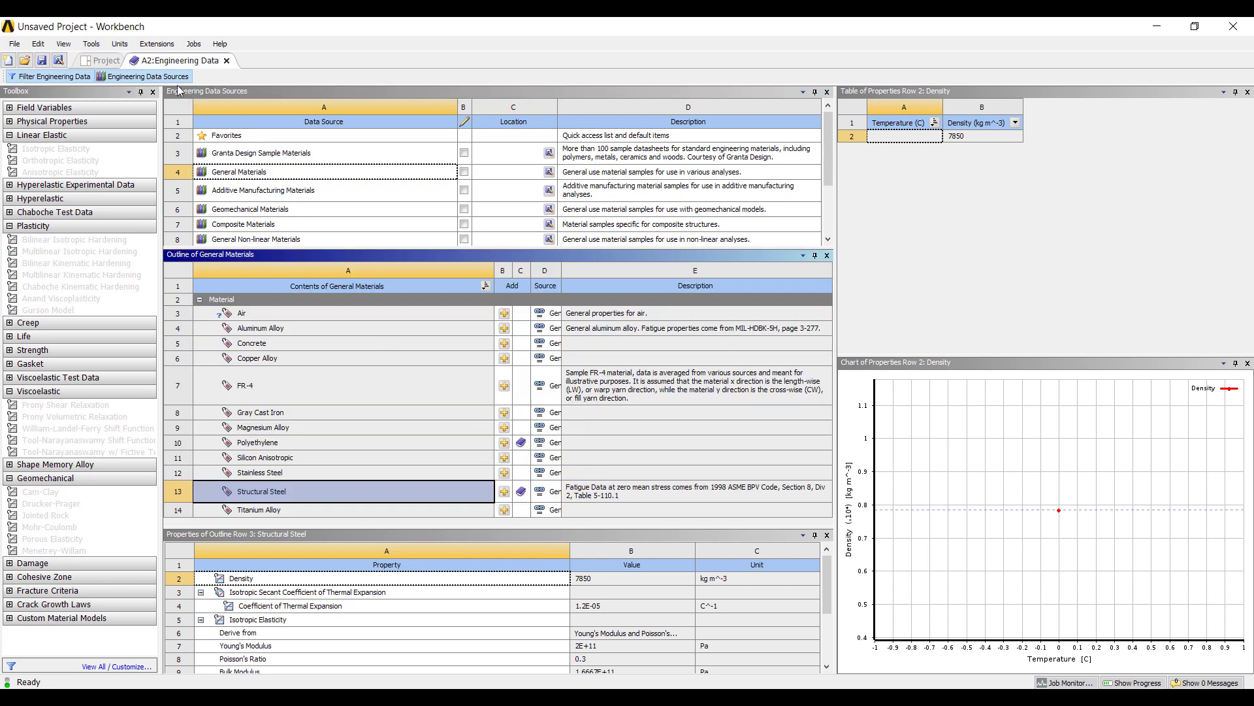
click(171, 77)
click(227, 60)
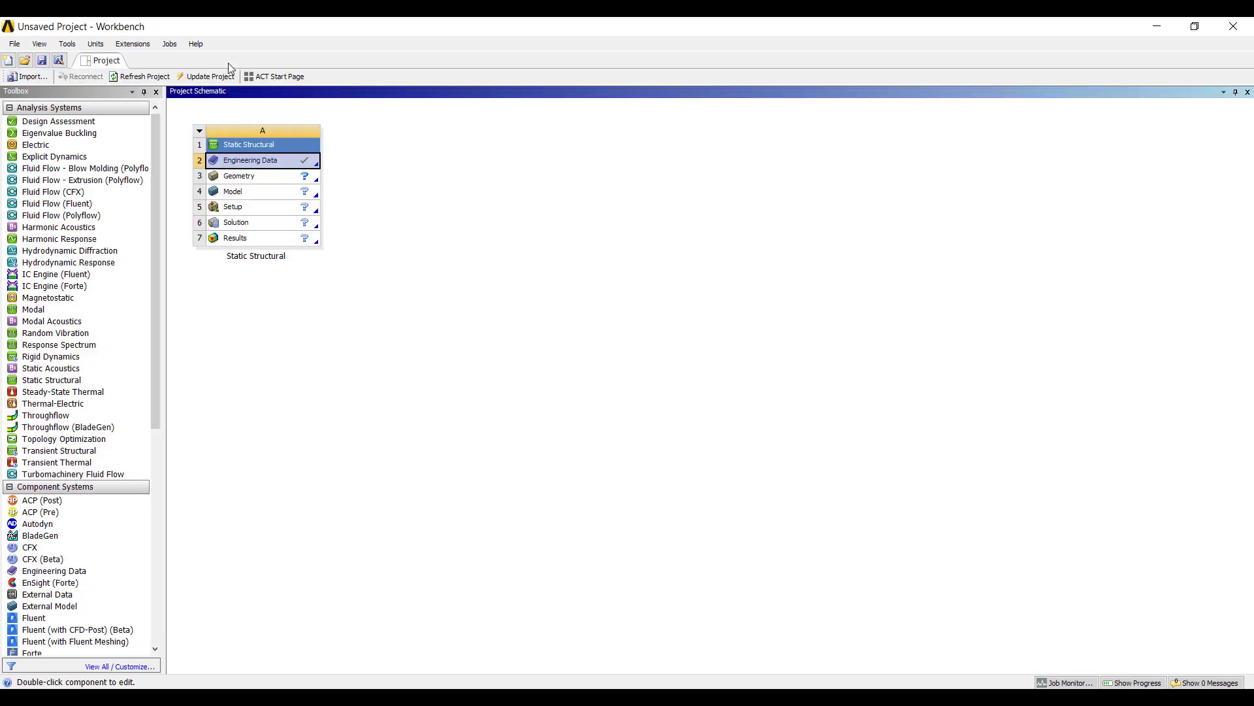
Open the system's geometry in SpaceClaim and sketch two concentric circles of 20 mm and 22 mm diameter at the origin.
double_click(273, 181)
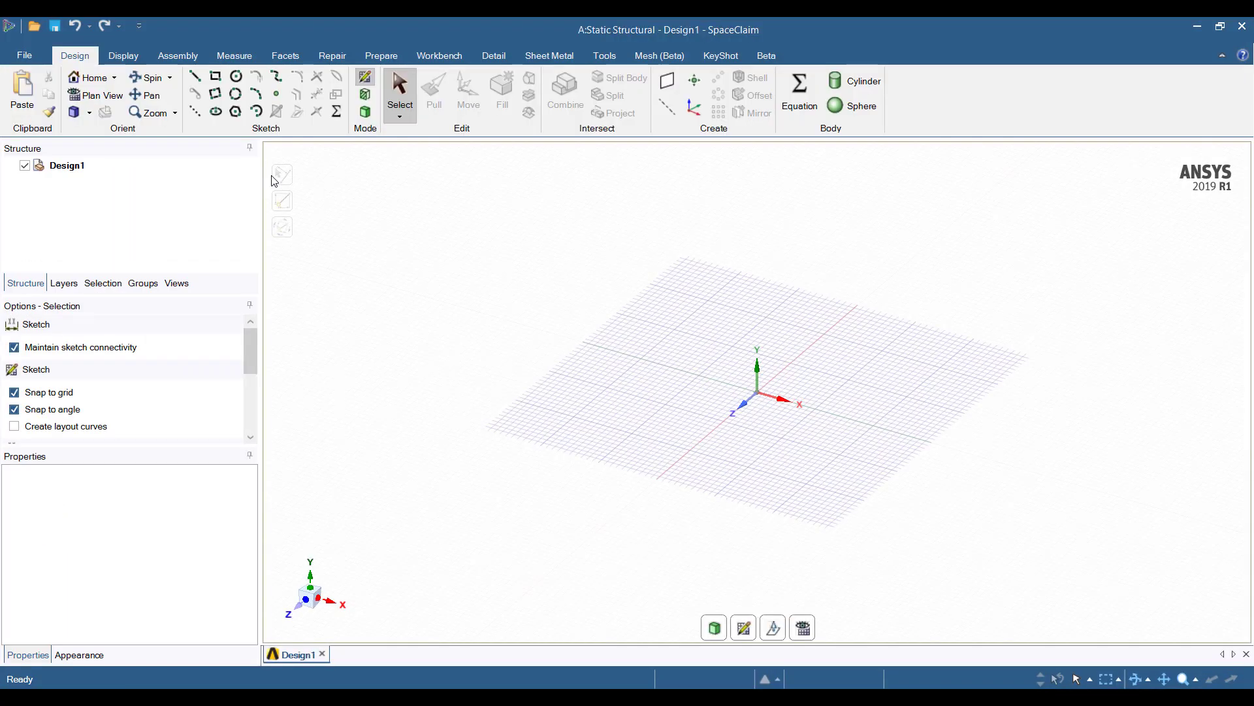
click(237, 77)
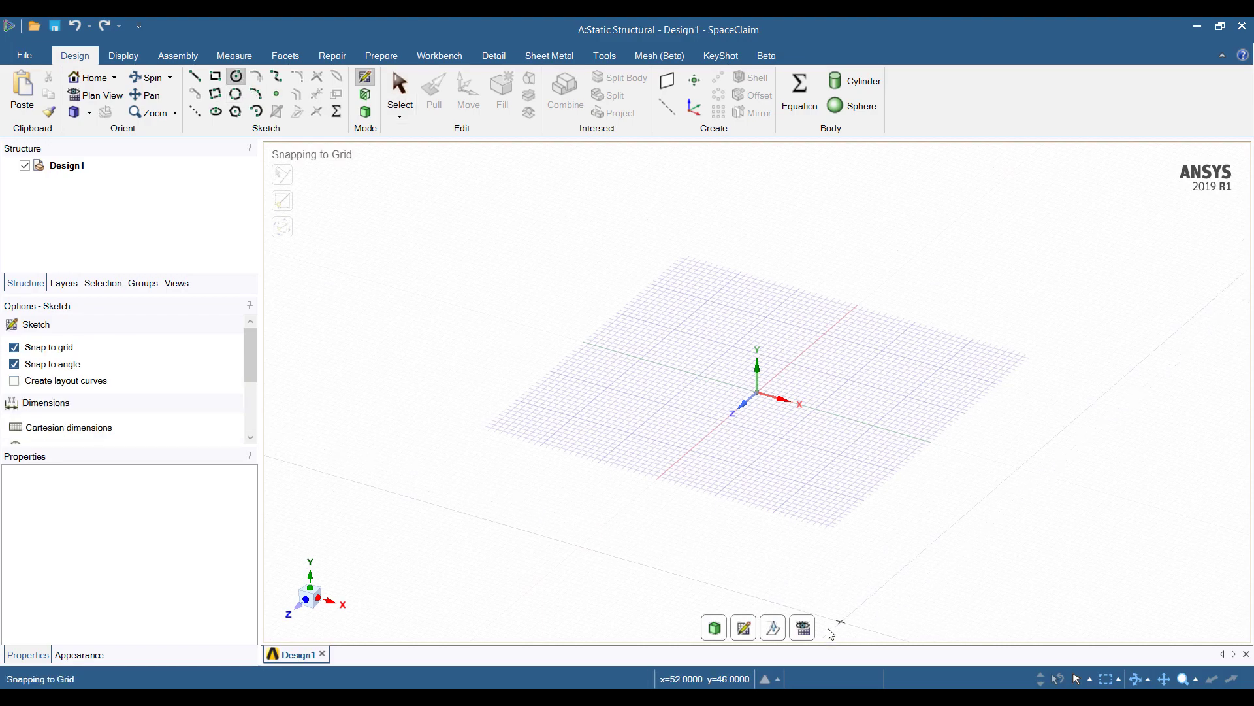
click(758, 393)
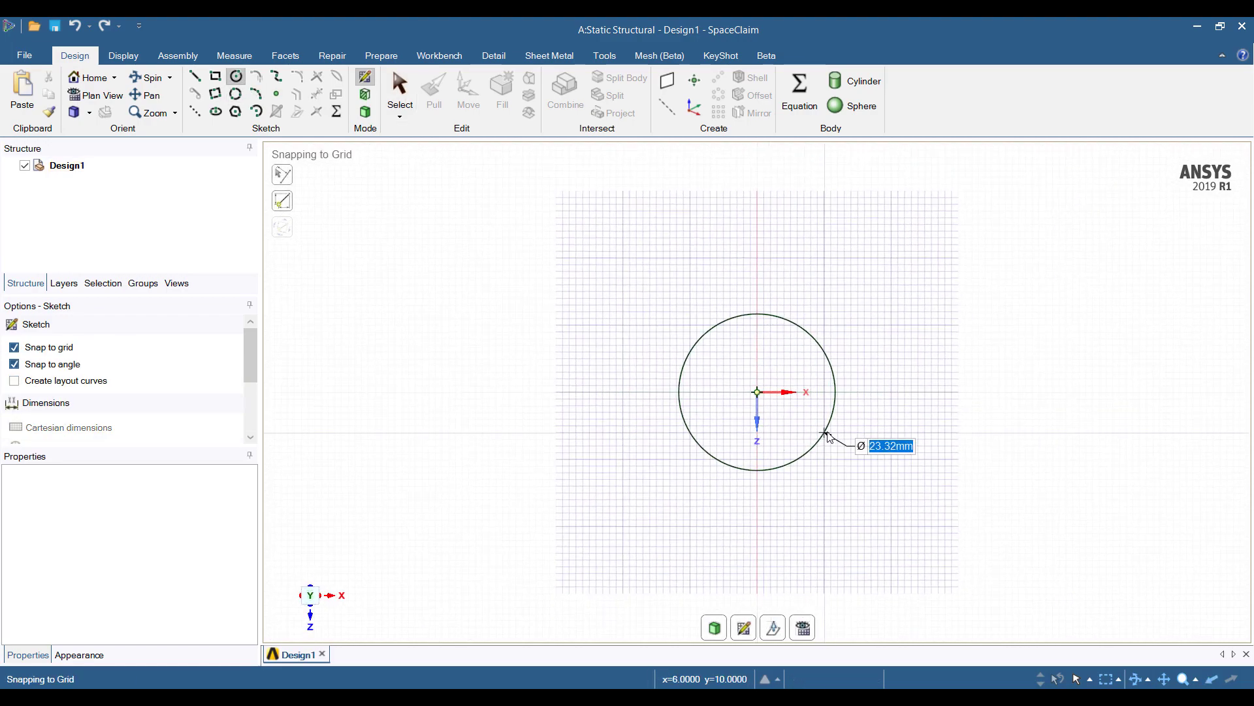
text(20)
key(Return)
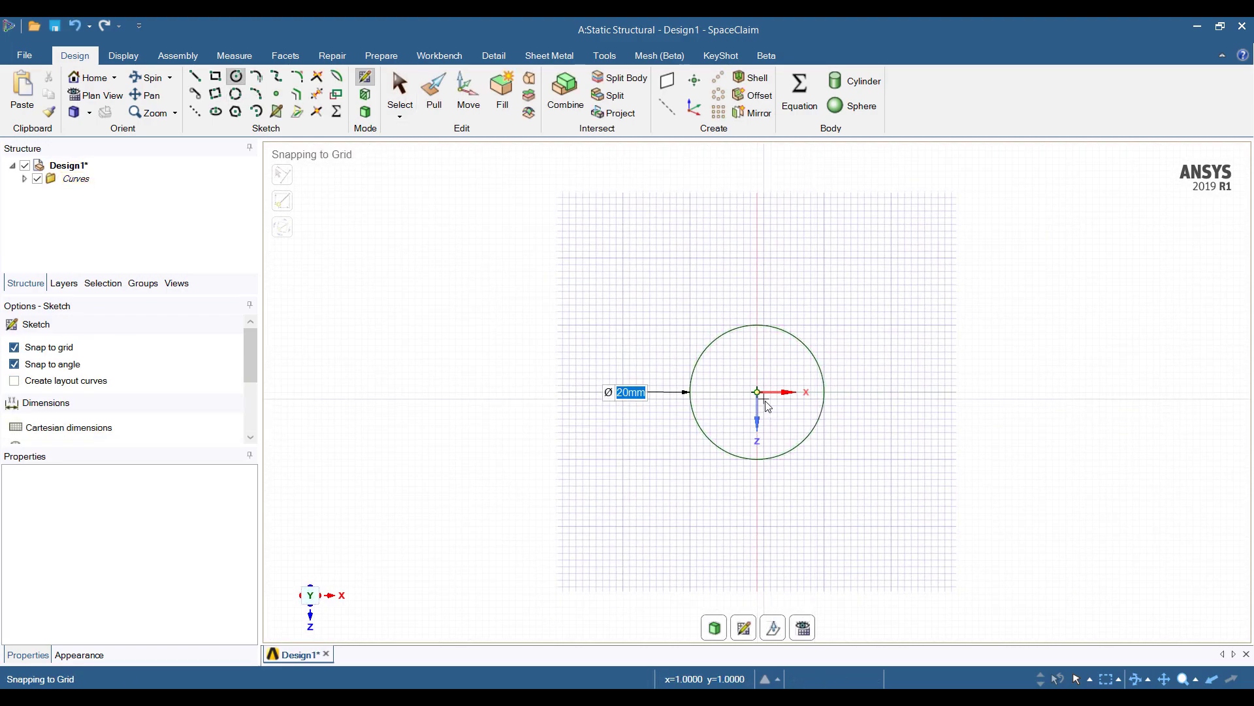
click(756, 392)
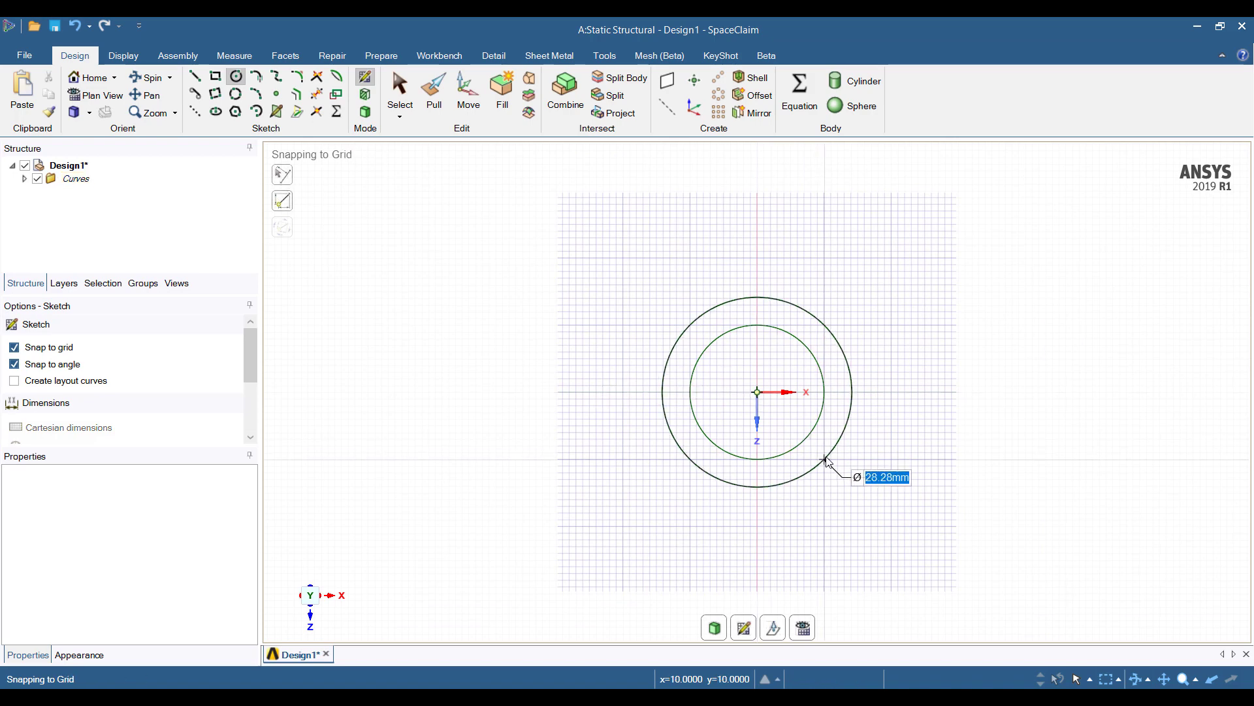
text(22)
key(Return)
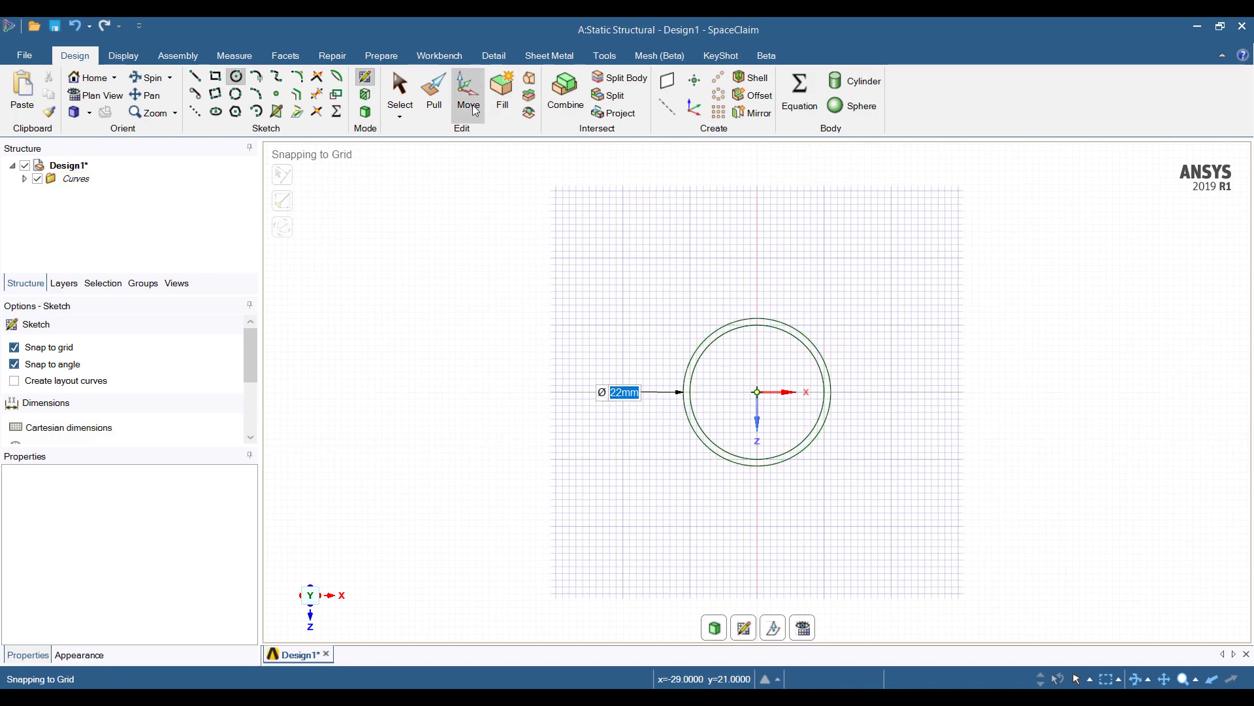
Pull the ring between the two circles upward into a hollow tube.
key(p)
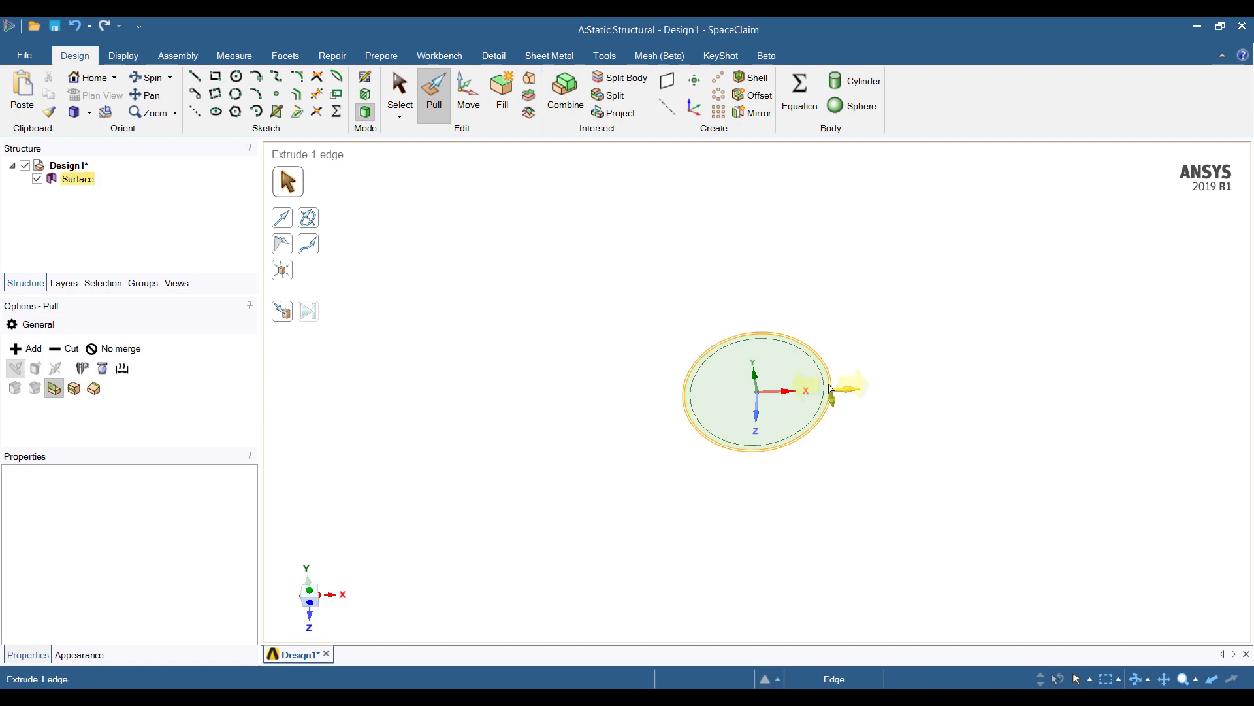
click(827, 390)
drag(827, 389, 788, 158)
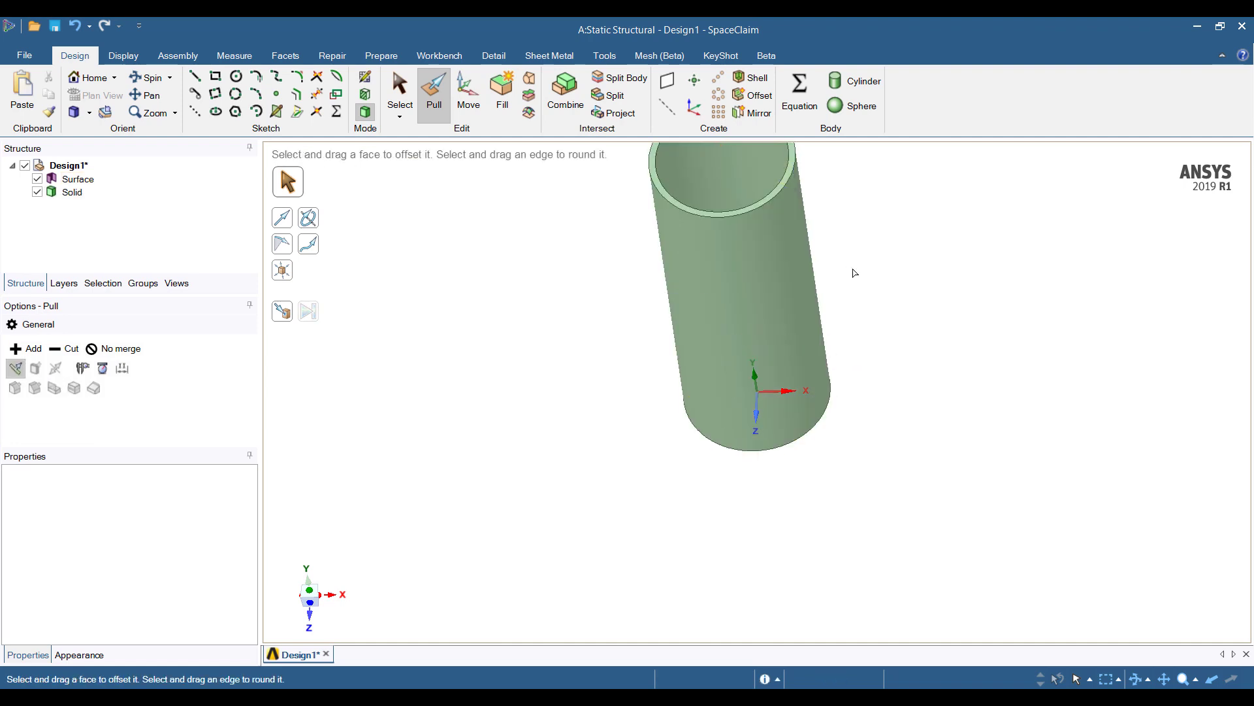
Move the tube solid to a new component named Pipe.
click(75, 193)
right_click(81, 195)
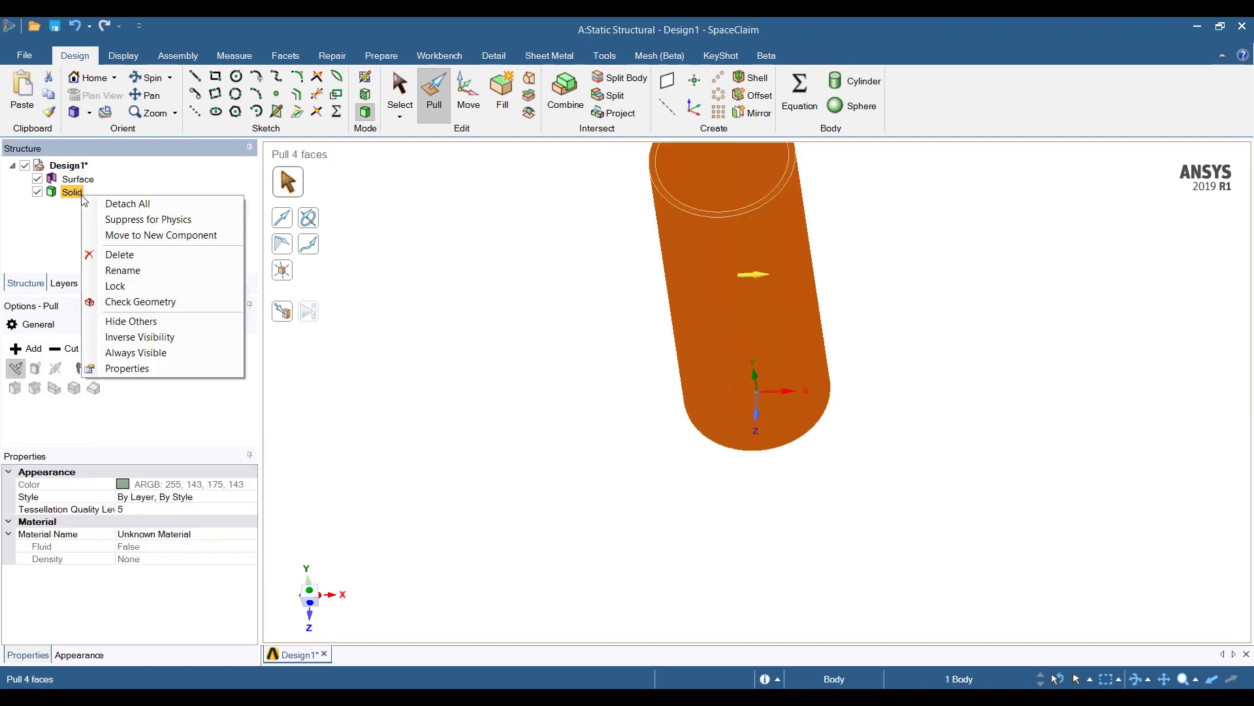
click(151, 235)
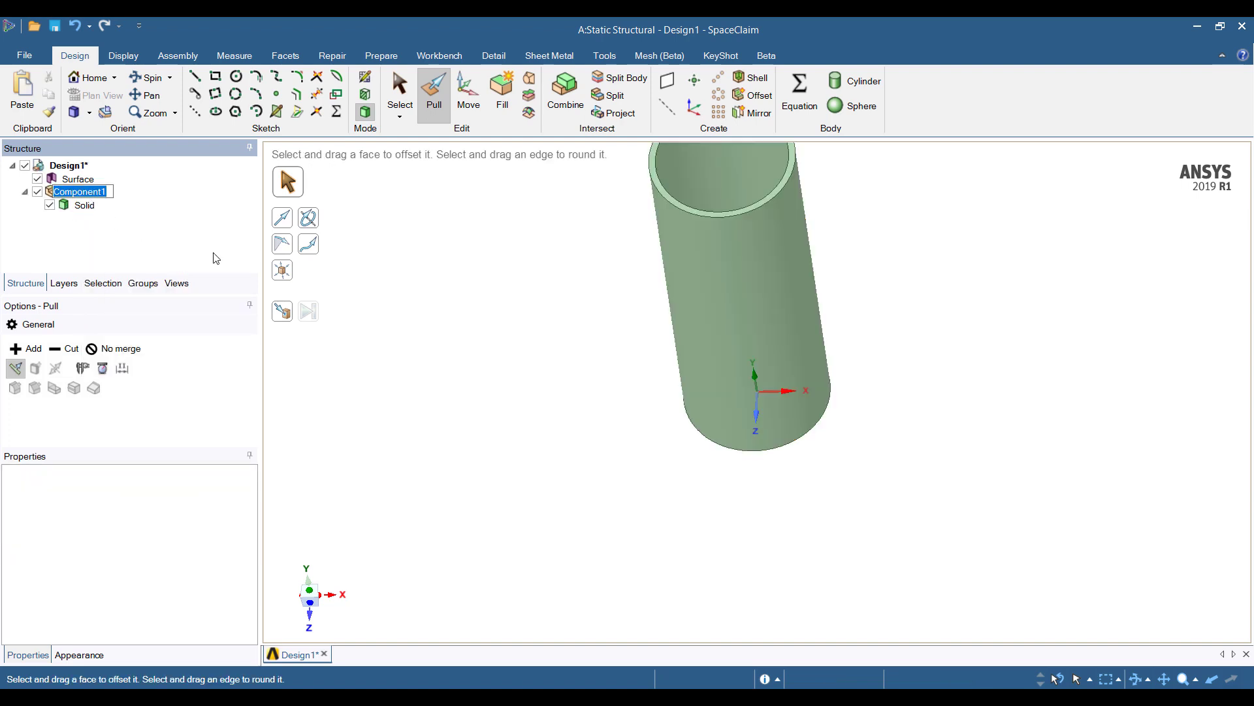
text(Pipe)
key(Return)
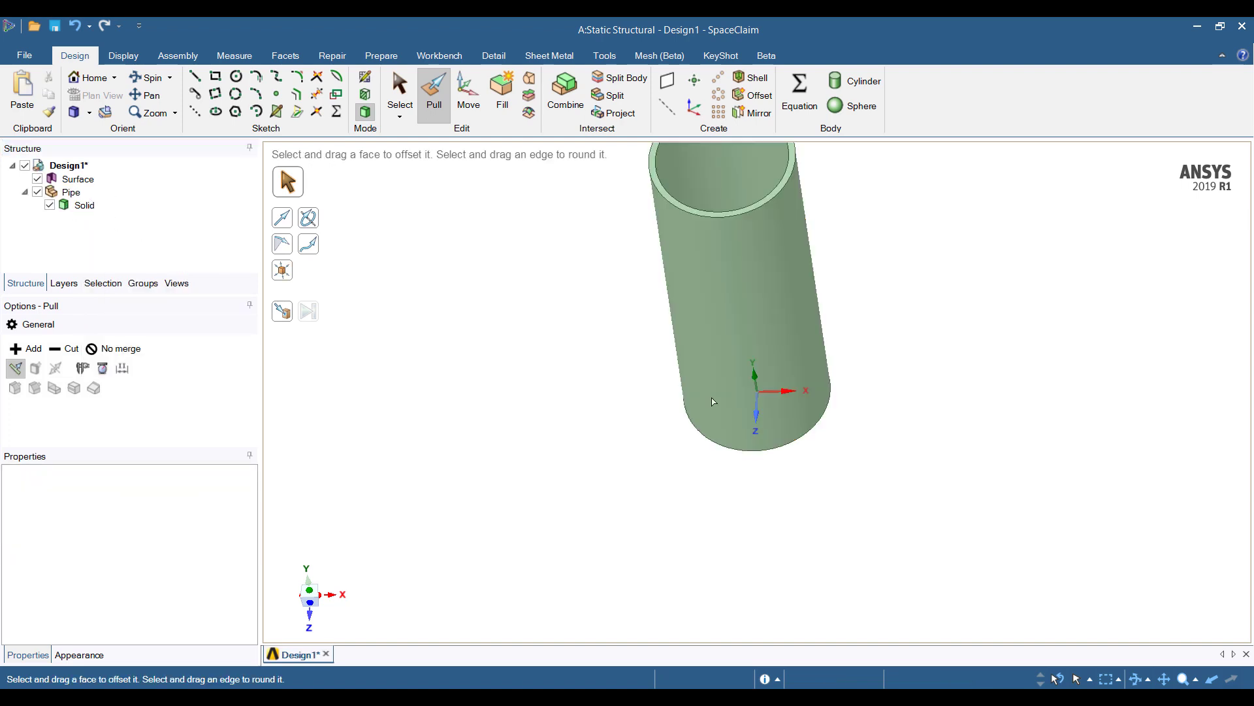
Pull the circular surface inside the pipe up by about 36 mm into a solid and rename that body Insert.
middle_drag(712, 402, 801, 526)
click(700, 336)
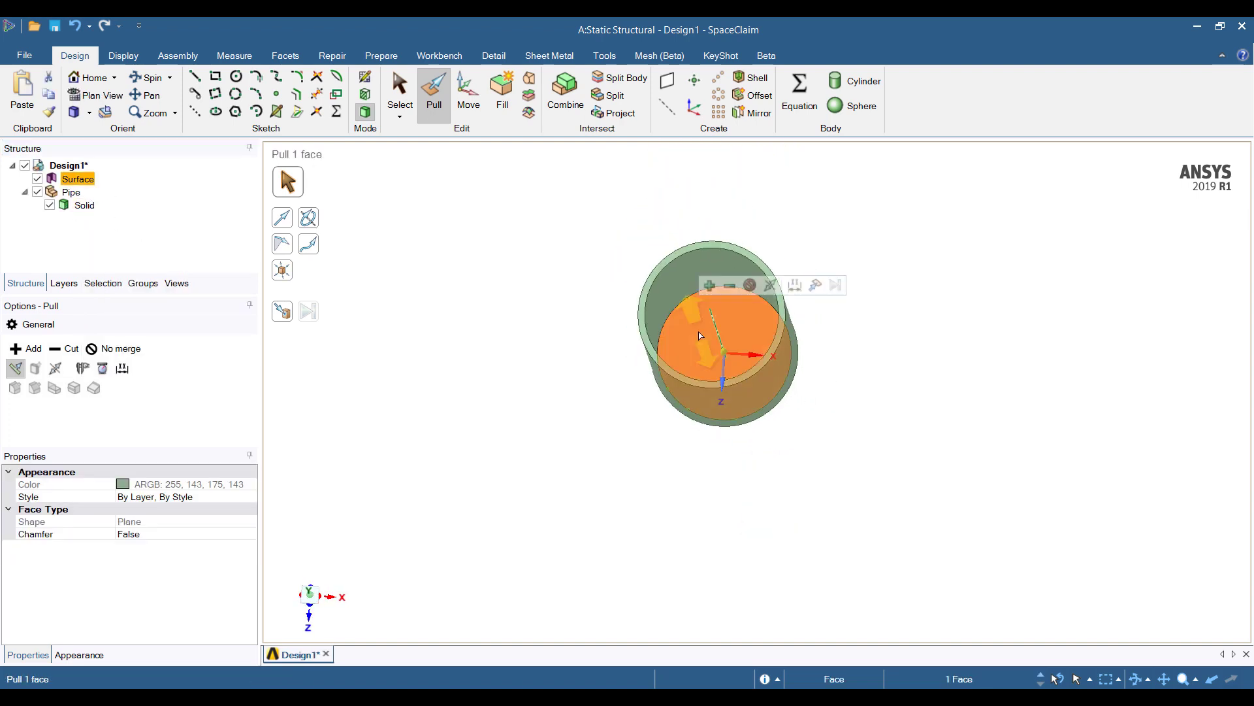
drag(700, 336, 671, 262)
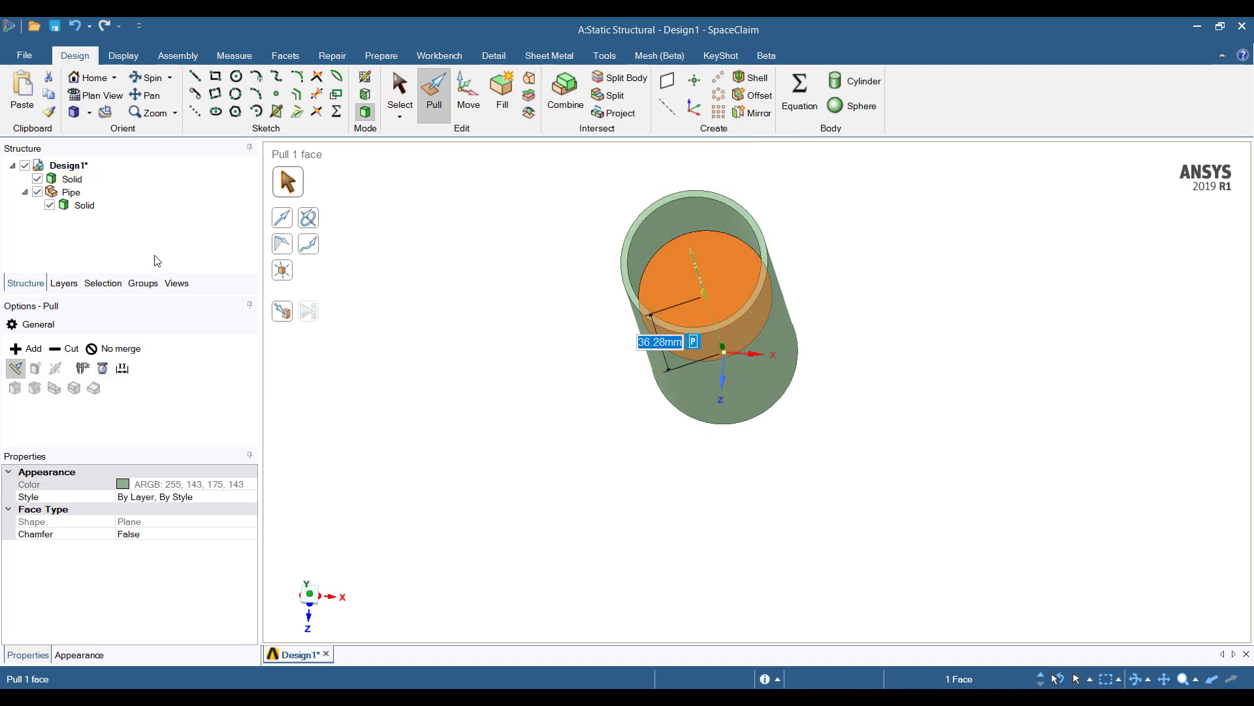
middle_drag(291, 337, 274, 261)
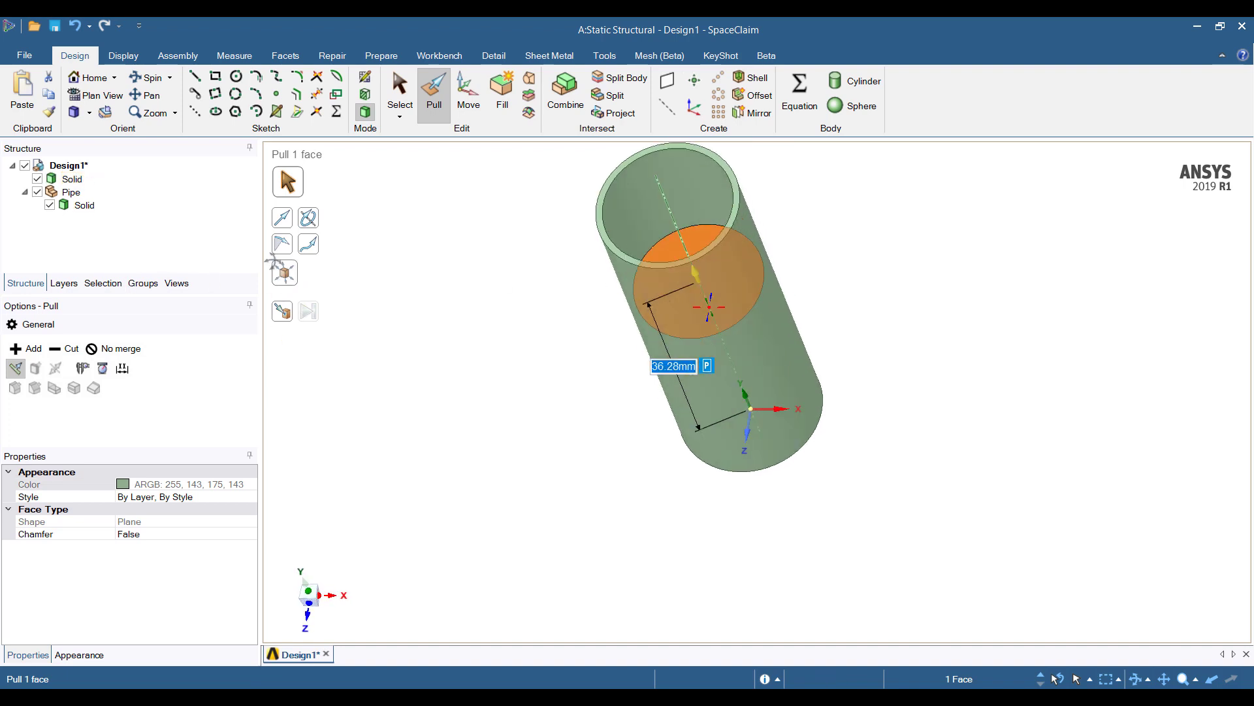
click(63, 182)
click(65, 179)
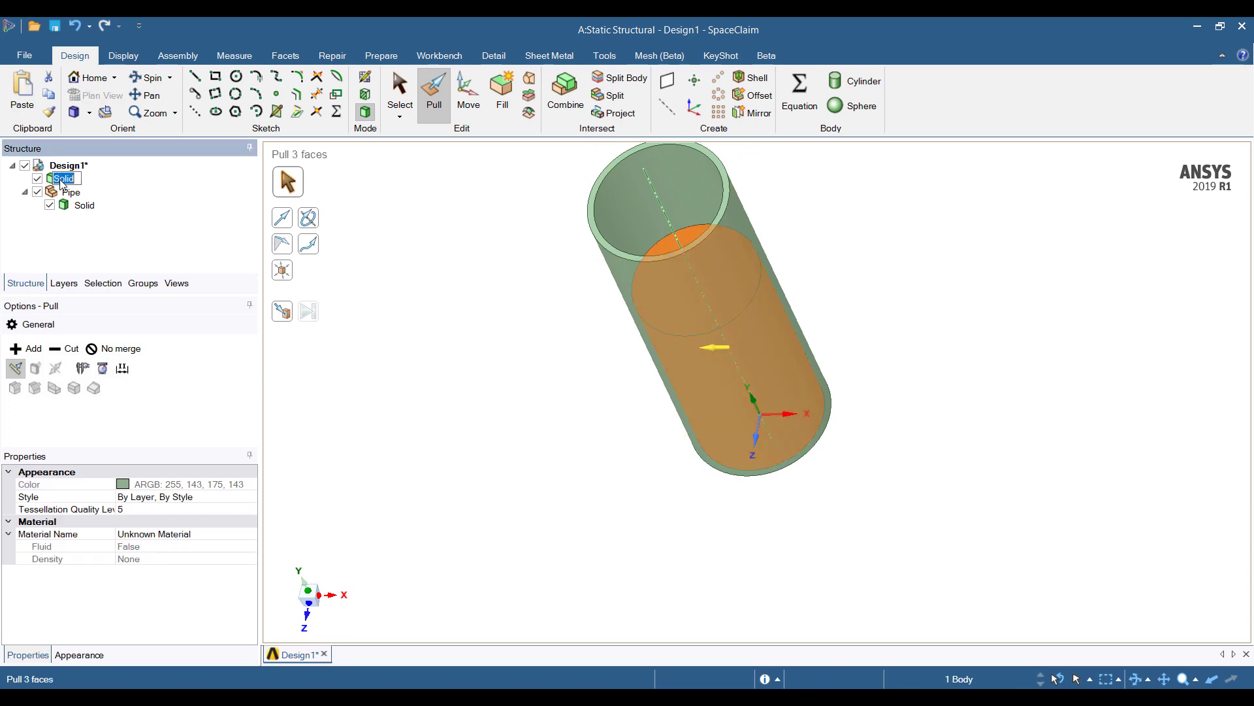
text(Insert)
key(Return)
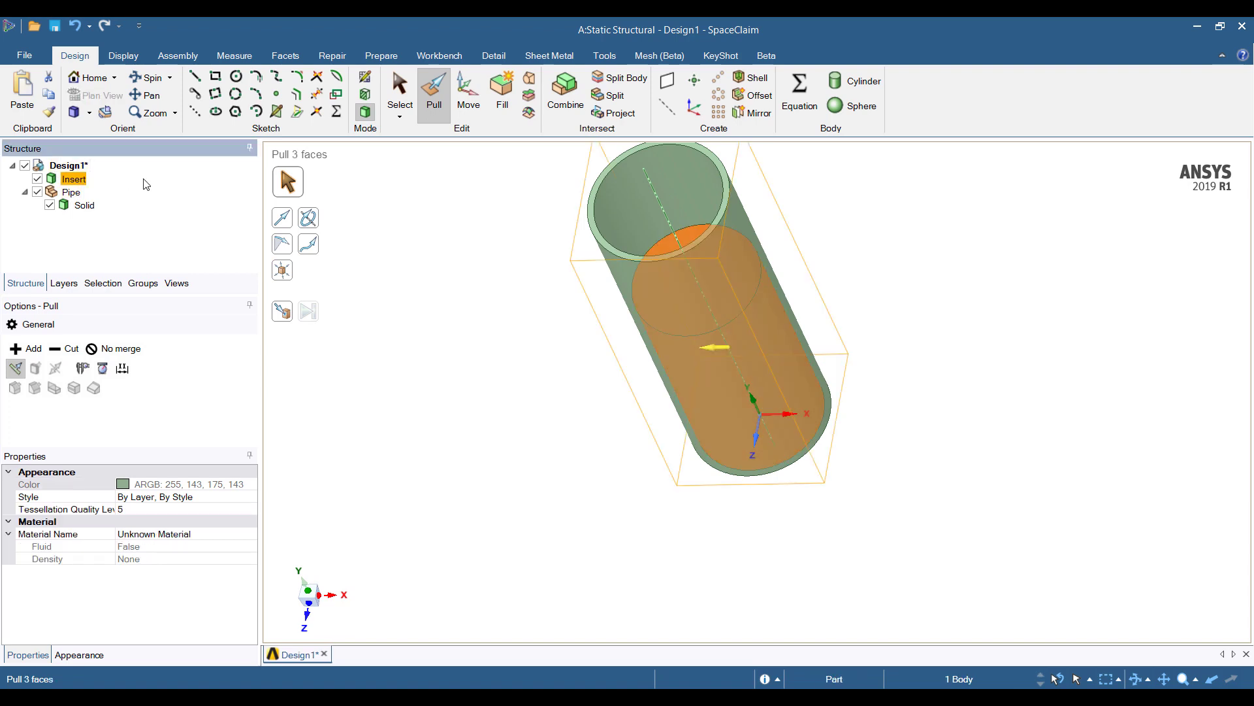
Sketch a center-defined rectangle 12 mm by 10 mm at the middle of the Insert's upper face, in plan view.
middle_drag(664, 331, 679, 413)
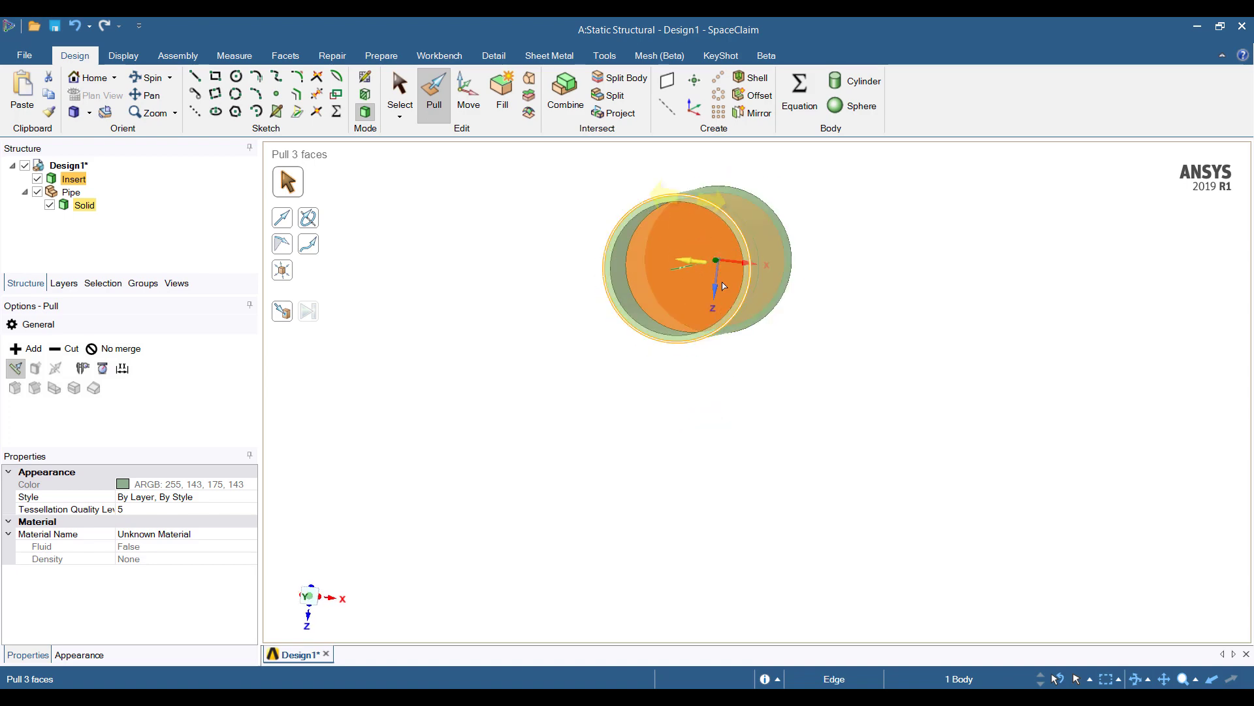
mouse_move(722, 281)
middle_down()
mouse_move(735, 271)
mouse_move(709, 265)
middle_up()
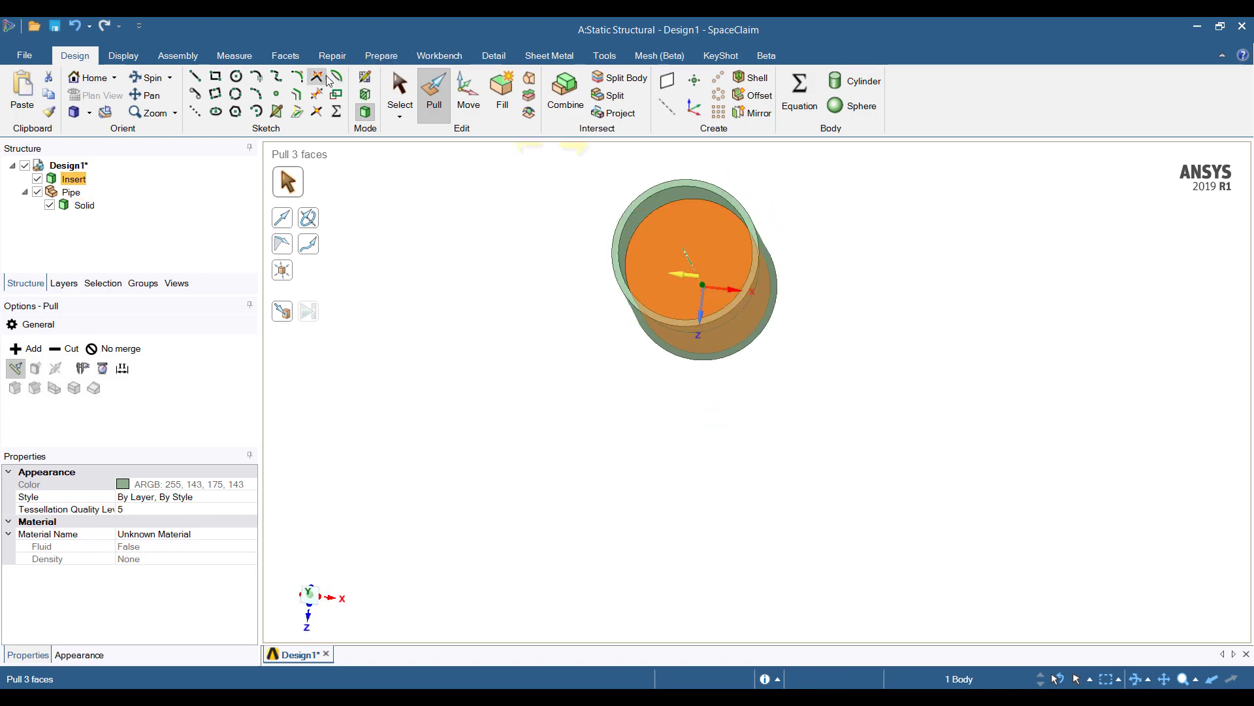
click(708, 262)
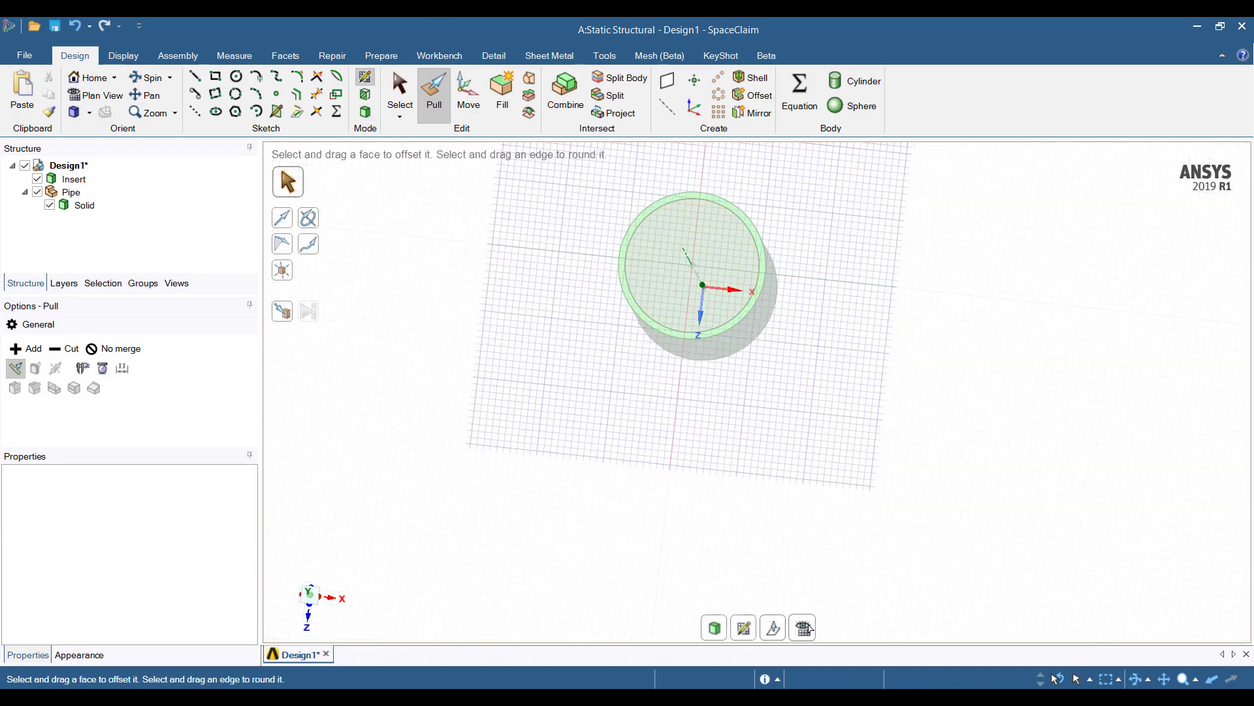
key(v)
scroll(695, 291, up, 5)
middle_drag(693, 258, 678, 284)
click(804, 630)
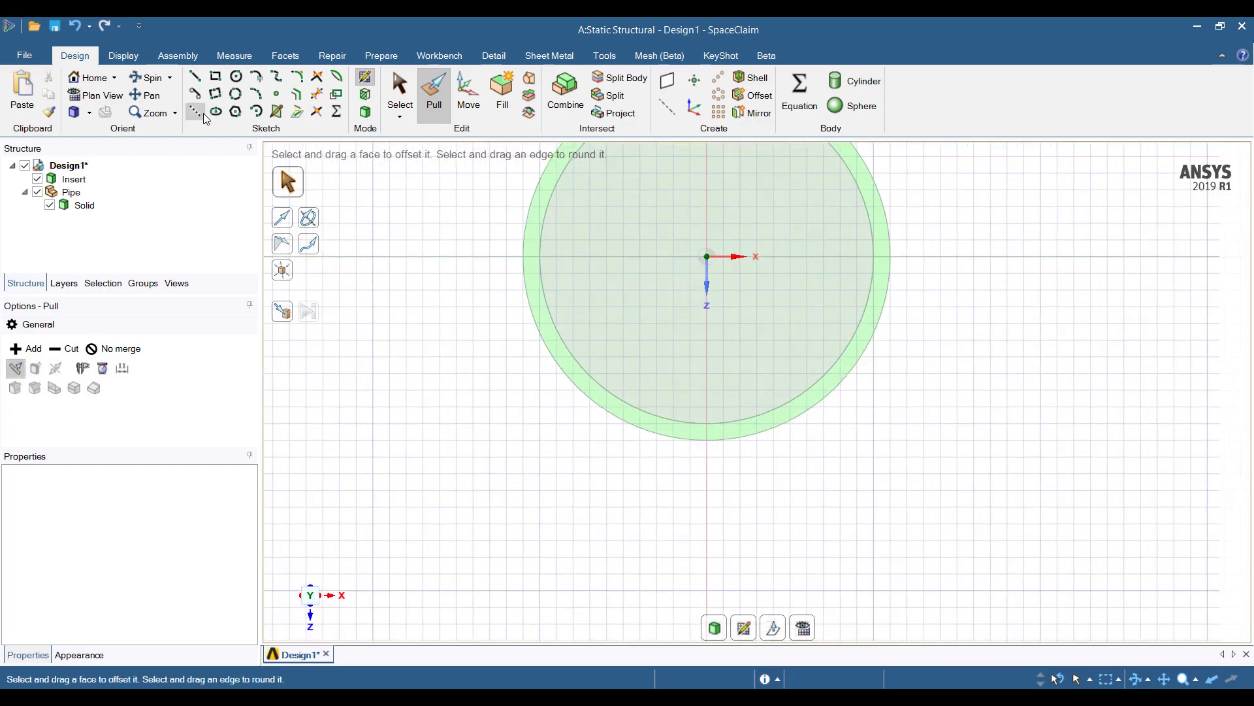
click(215, 76)
click(14, 347)
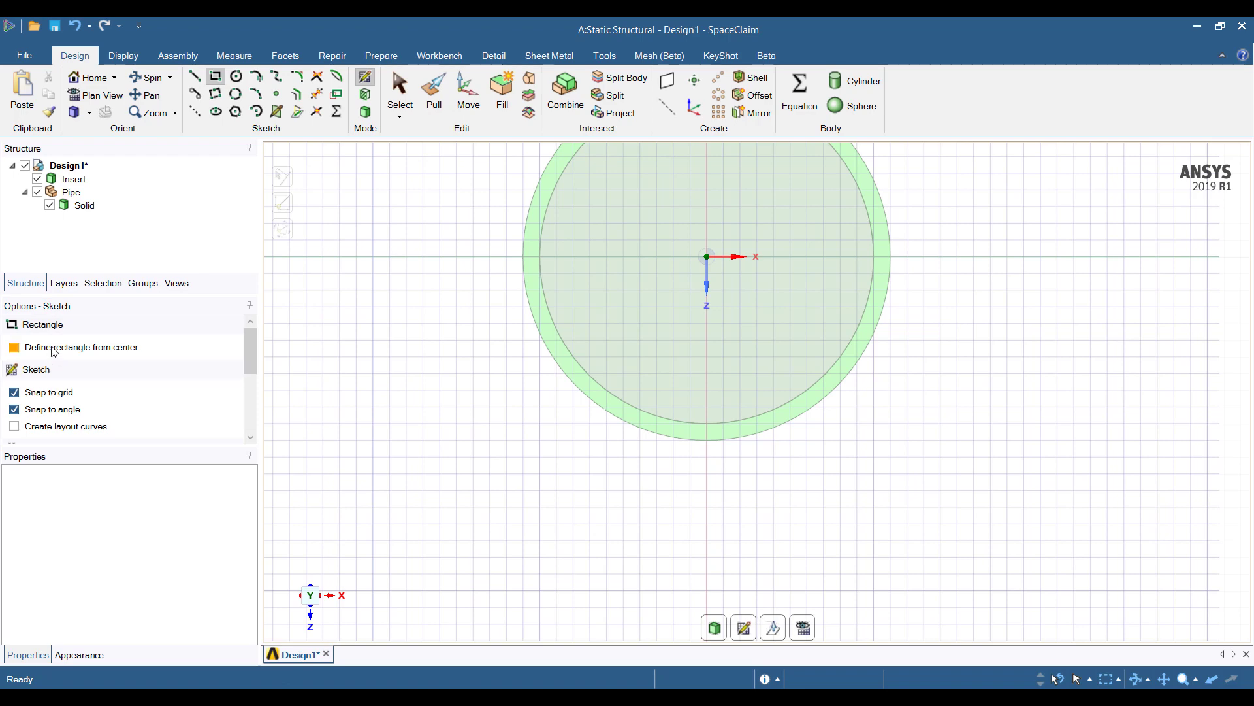
click(707, 256)
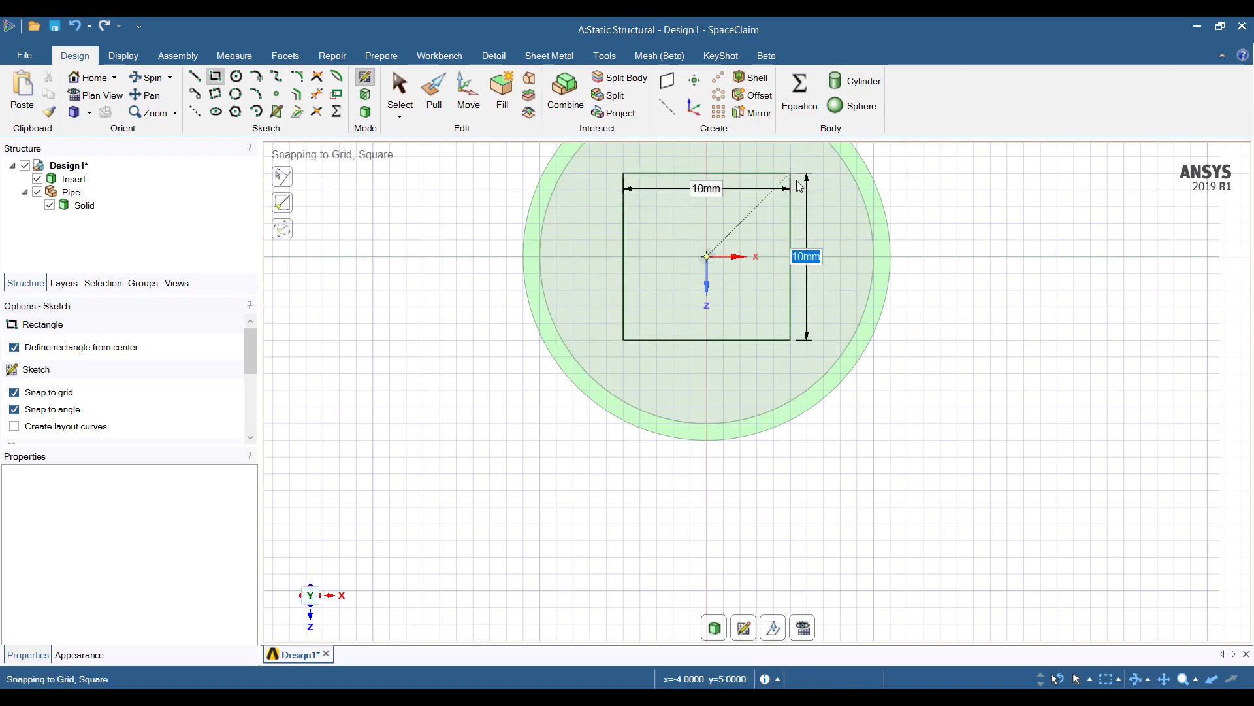
click(810, 176)
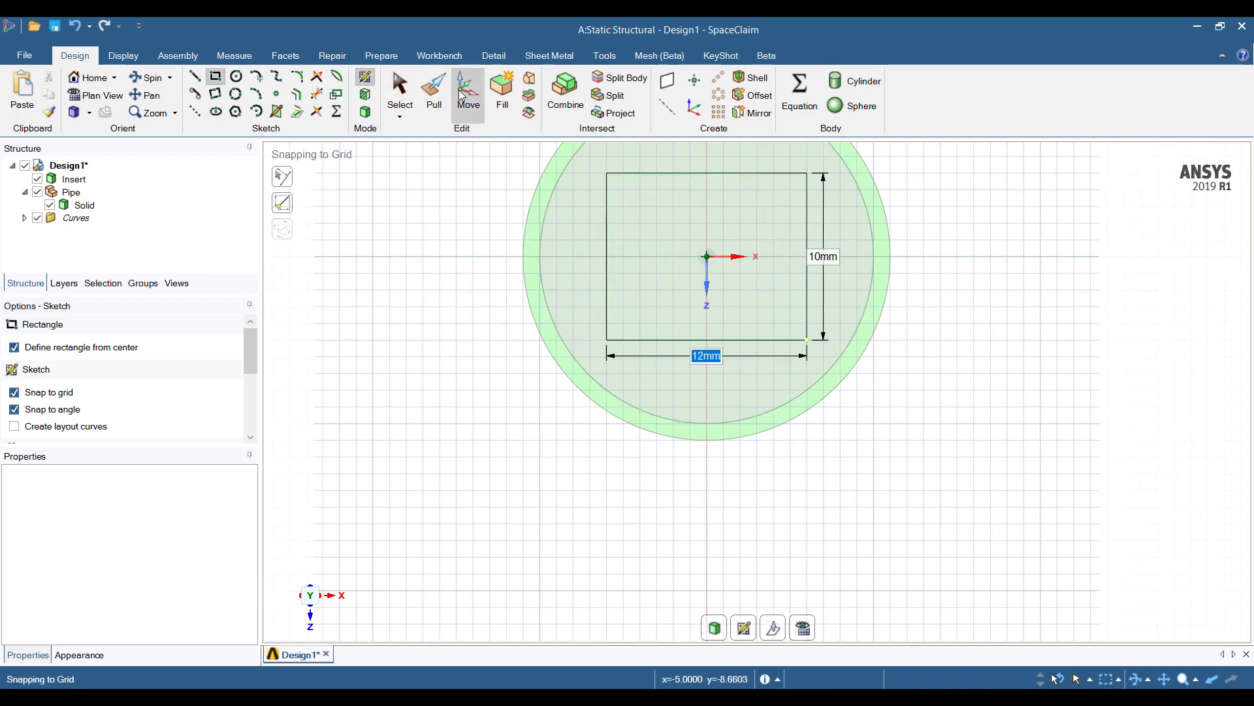
Pull the rectangular face down through the Insert to cut a rectangular opening along its full length.
click(434, 92)
click(698, 247)
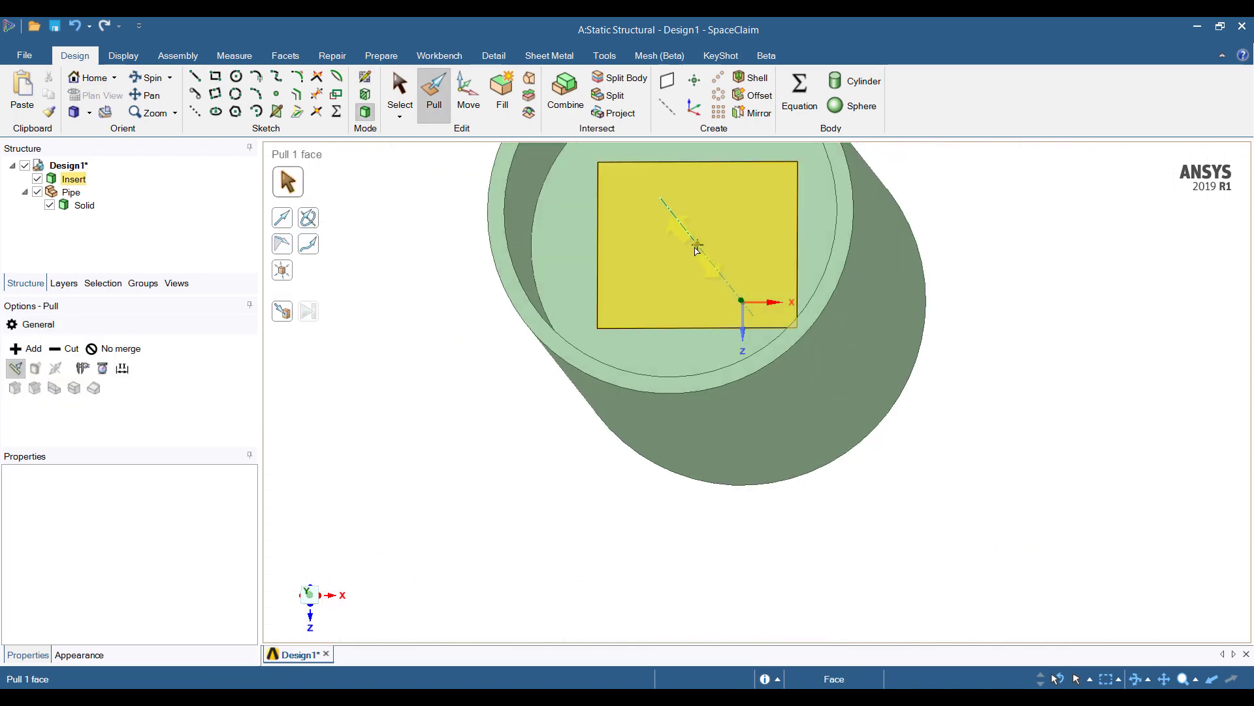
drag(697, 246, 1071, 559)
Round the four lengthwise corner edges of the rectangular opening with a radius of about 1.8 mm.
click(624, 195)
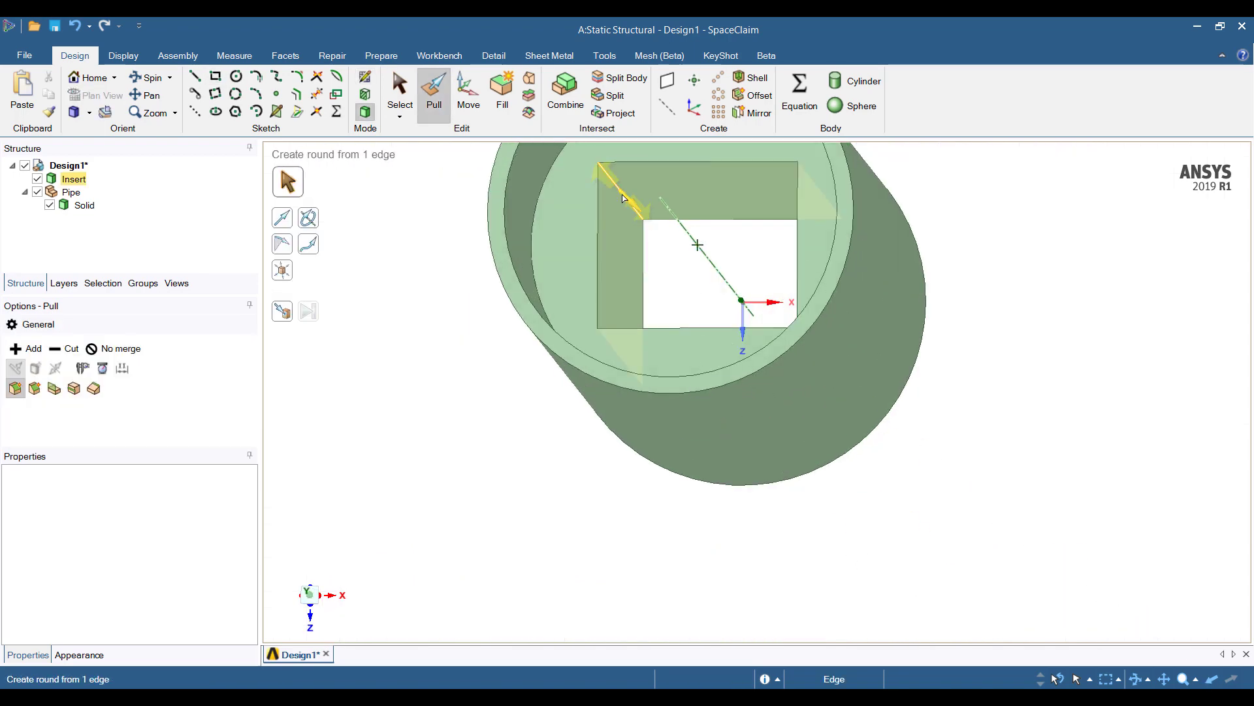
middle_drag(624, 195, 843, 247)
middle_drag(915, 230, 896, 350)
ctrl+click(907, 226)
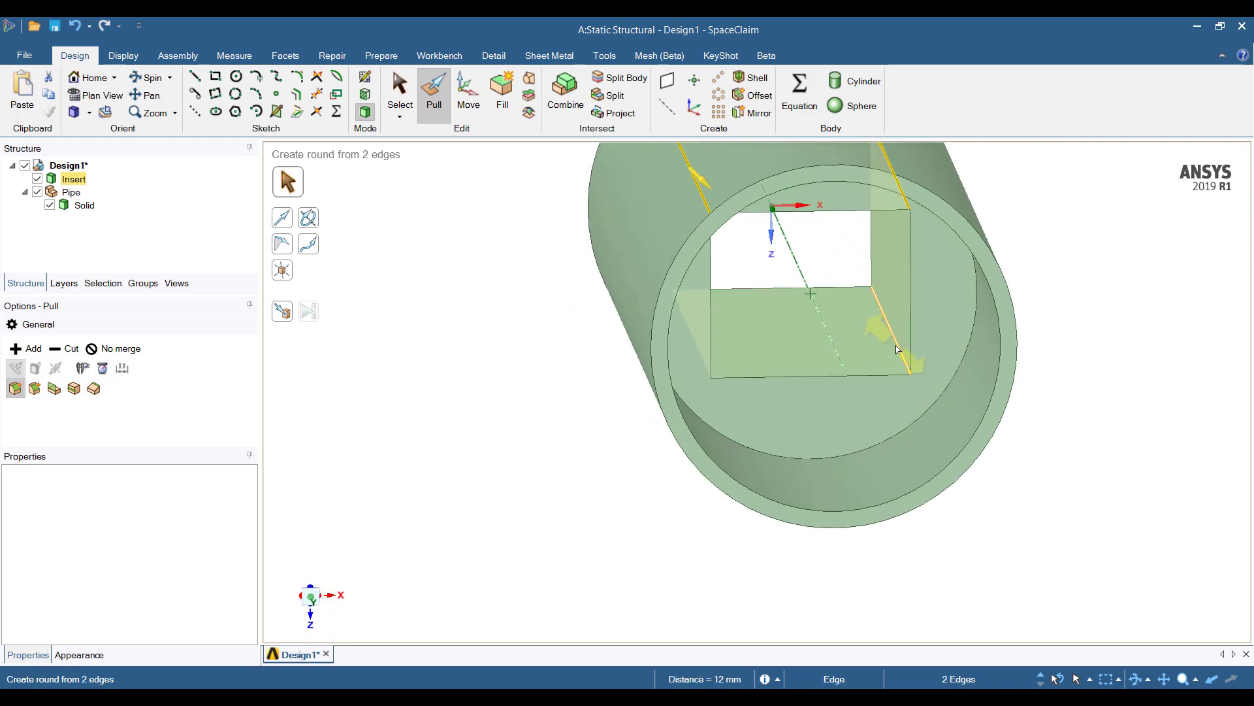
middle_drag(843, 313, 821, 329)
ctrl+click(715, 333)
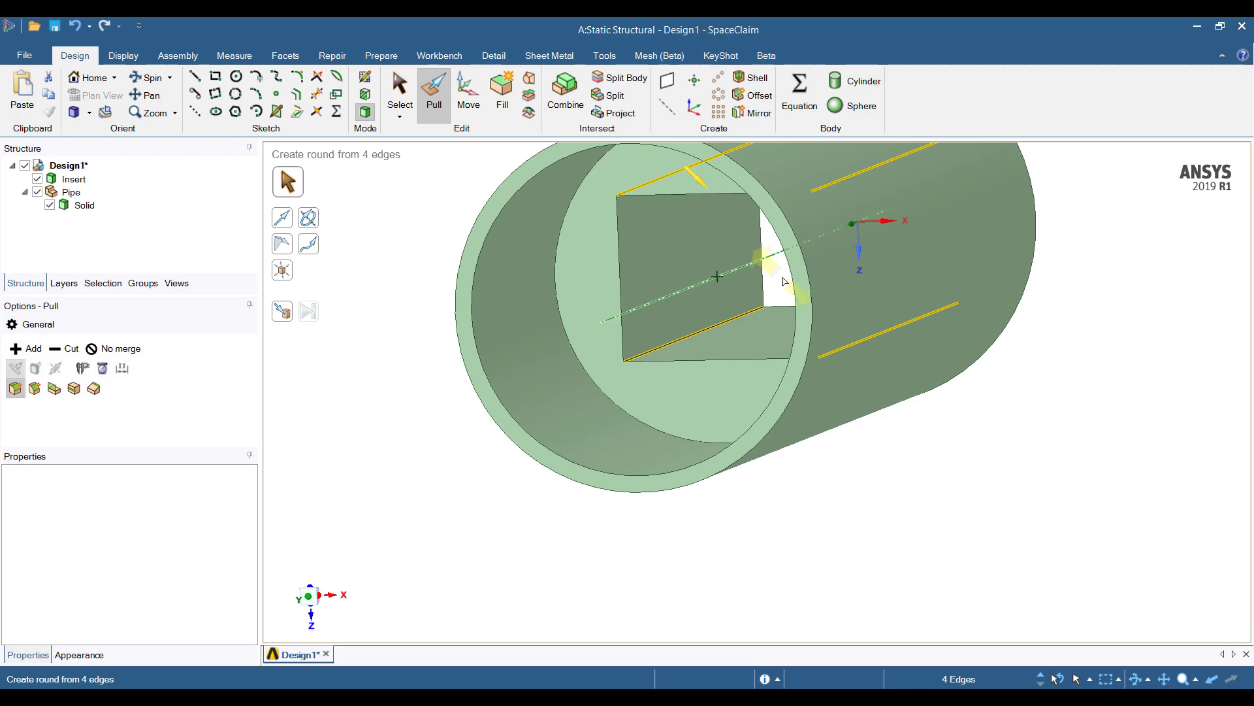
drag(785, 281, 843, 332)
middle_drag(1059, 428, 1078, 386)
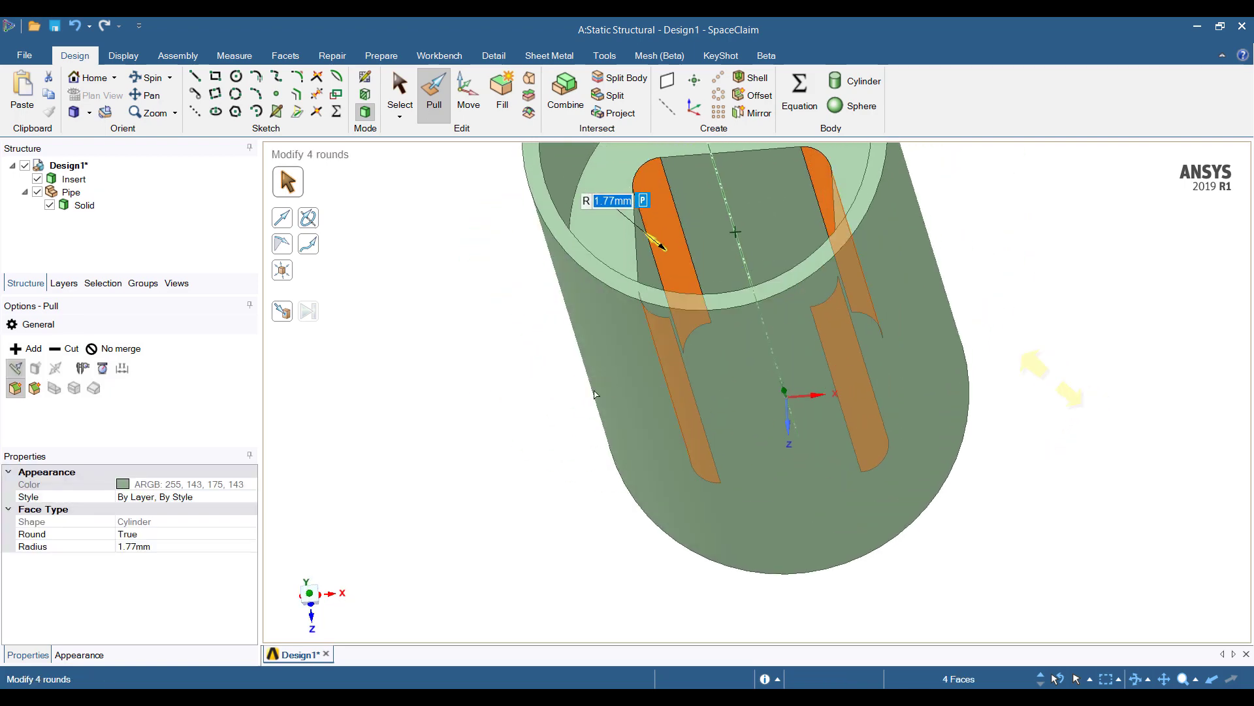
click(523, 488)
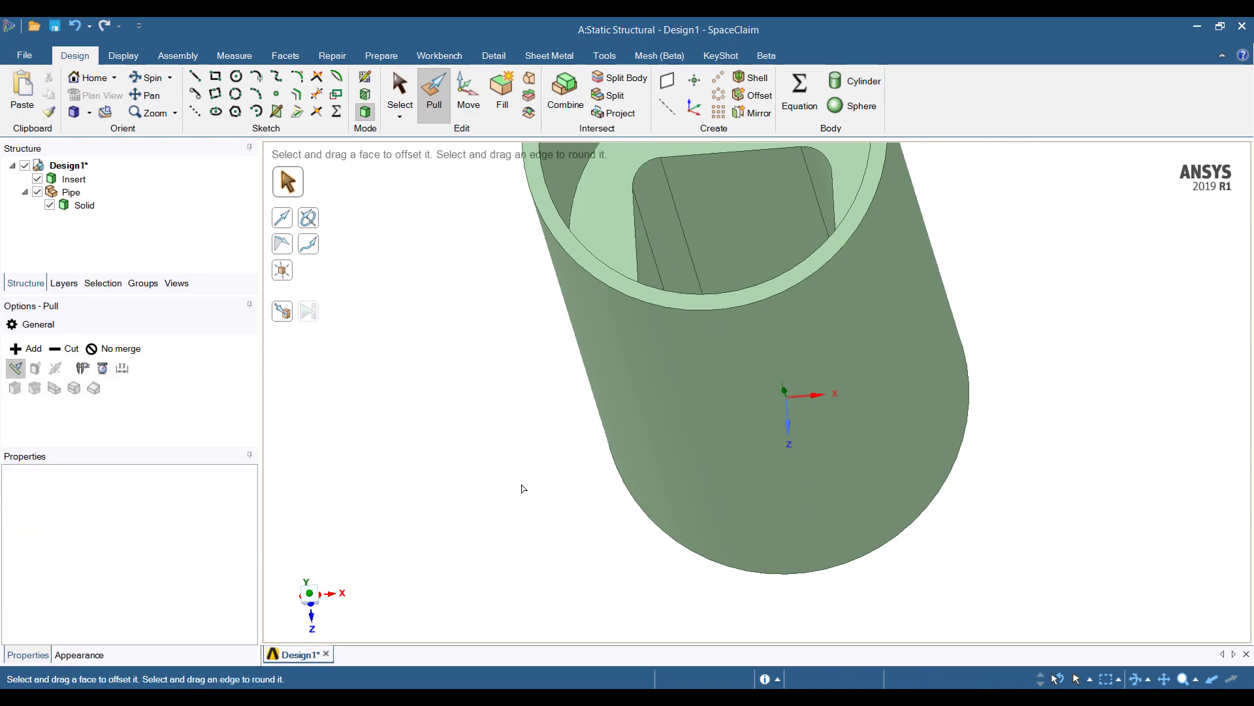
Examine both ends of the pipe and the Insert's rounded rectangular opening, including where the Insert meets the pipe wall.
key(Escape)
middle_drag(523, 489, 664, 546)
scroll(666, 543, down, 4)
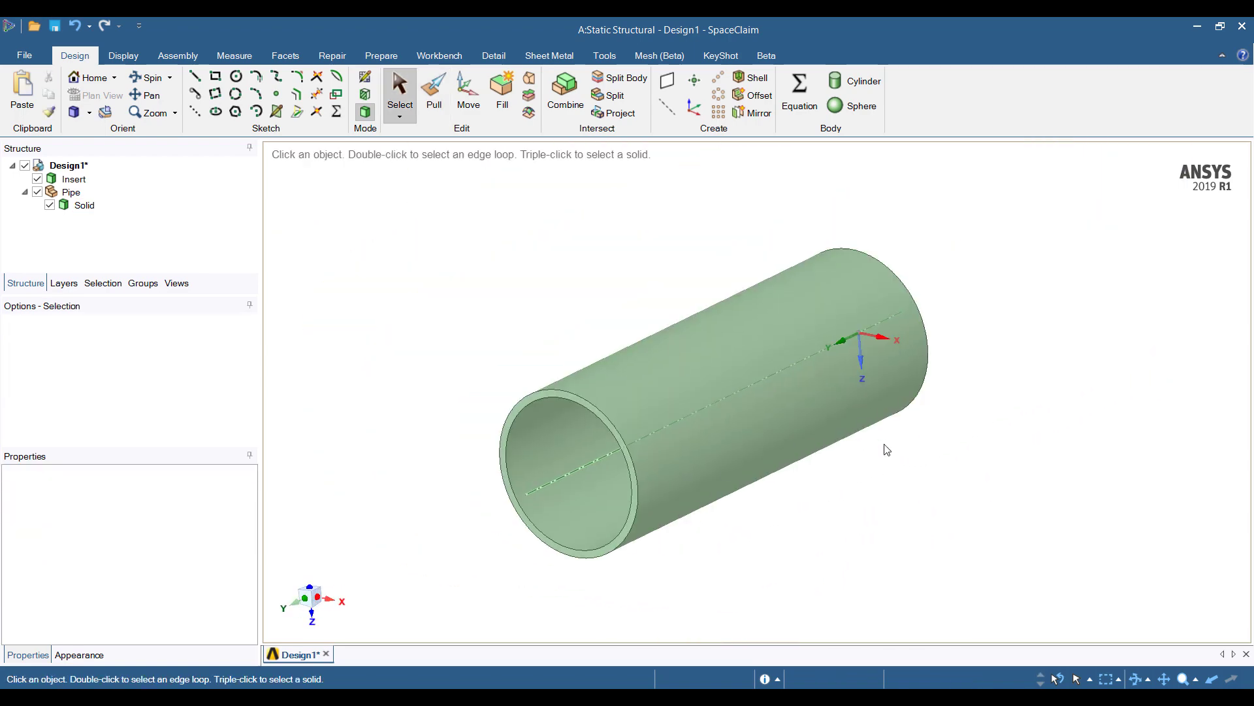
middle_drag(886, 450, 806, 436)
middle_drag(894, 232, 1061, 218)
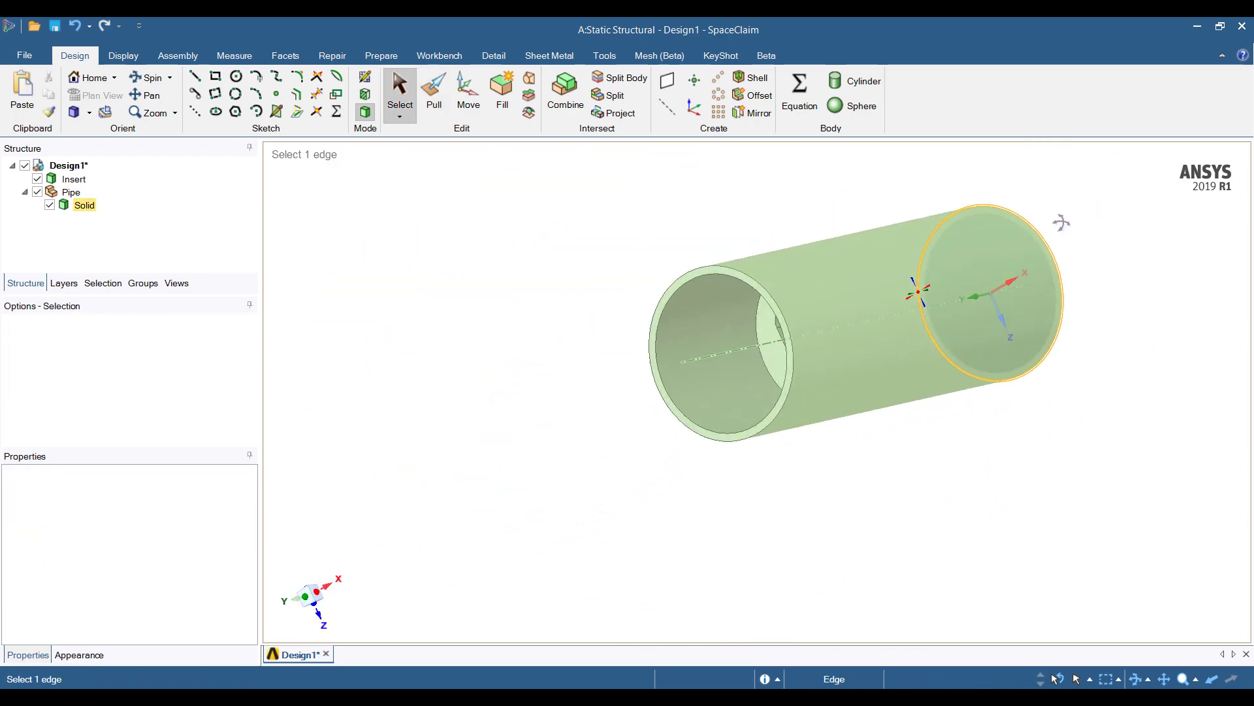
middle_drag(1053, 274, 1018, 240)
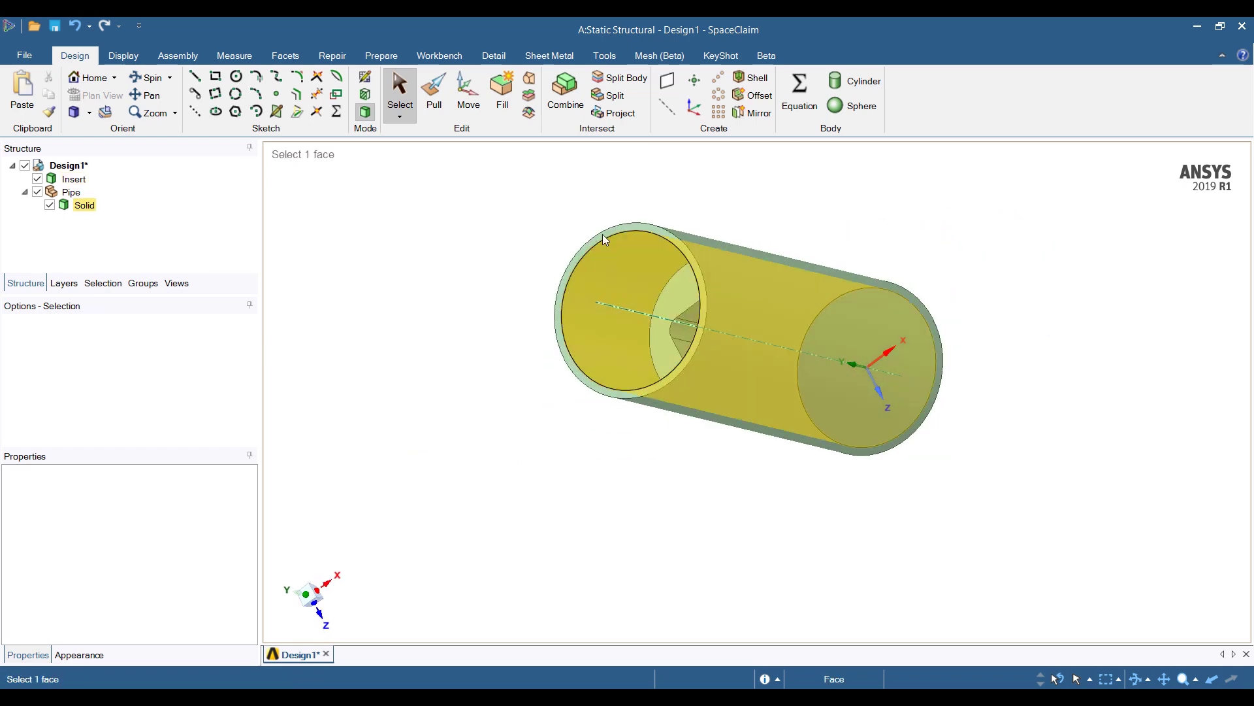
middle_drag(899, 305, 1006, 302)
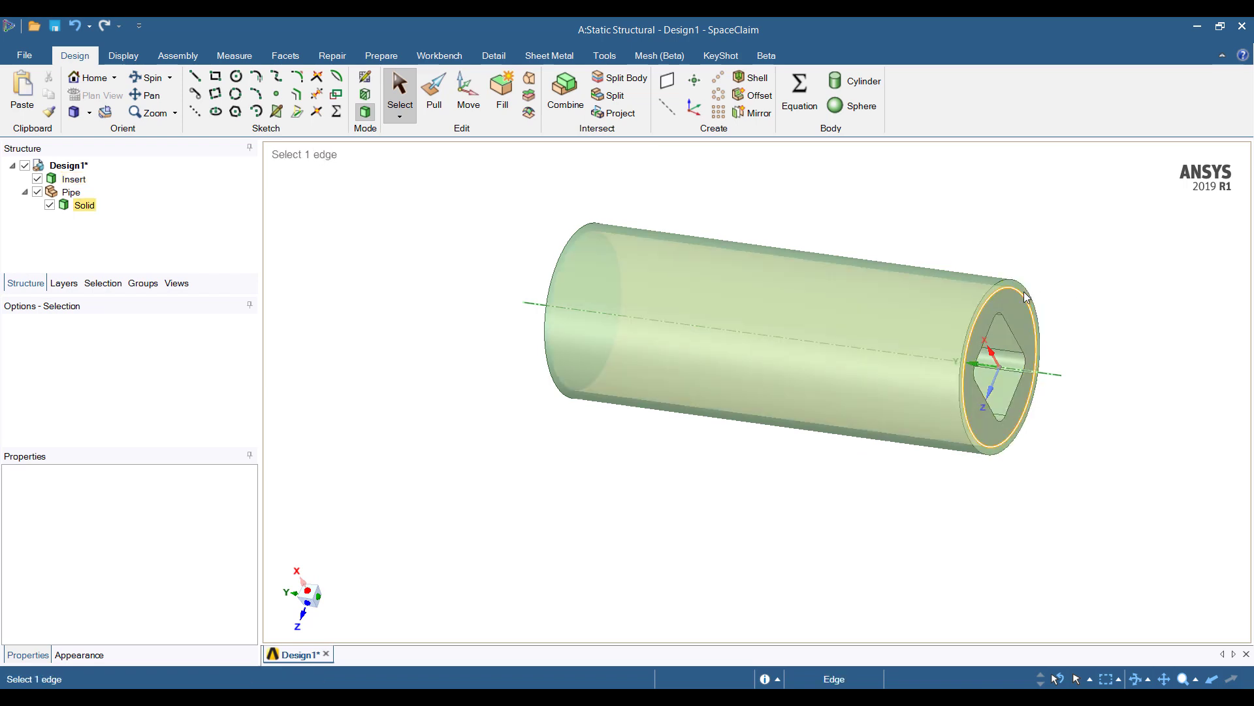
scroll(1027, 296, up, 3)
scroll(1027, 295, up, 1)
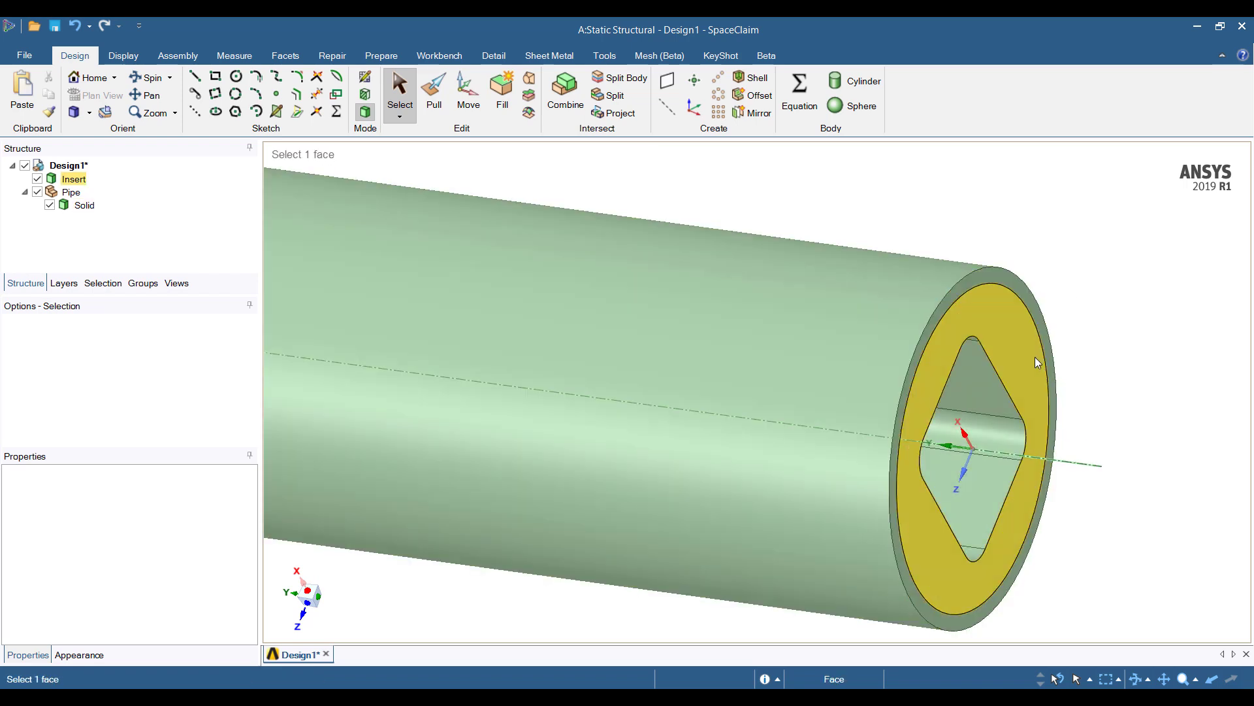
scroll(1027, 326, up, 3)
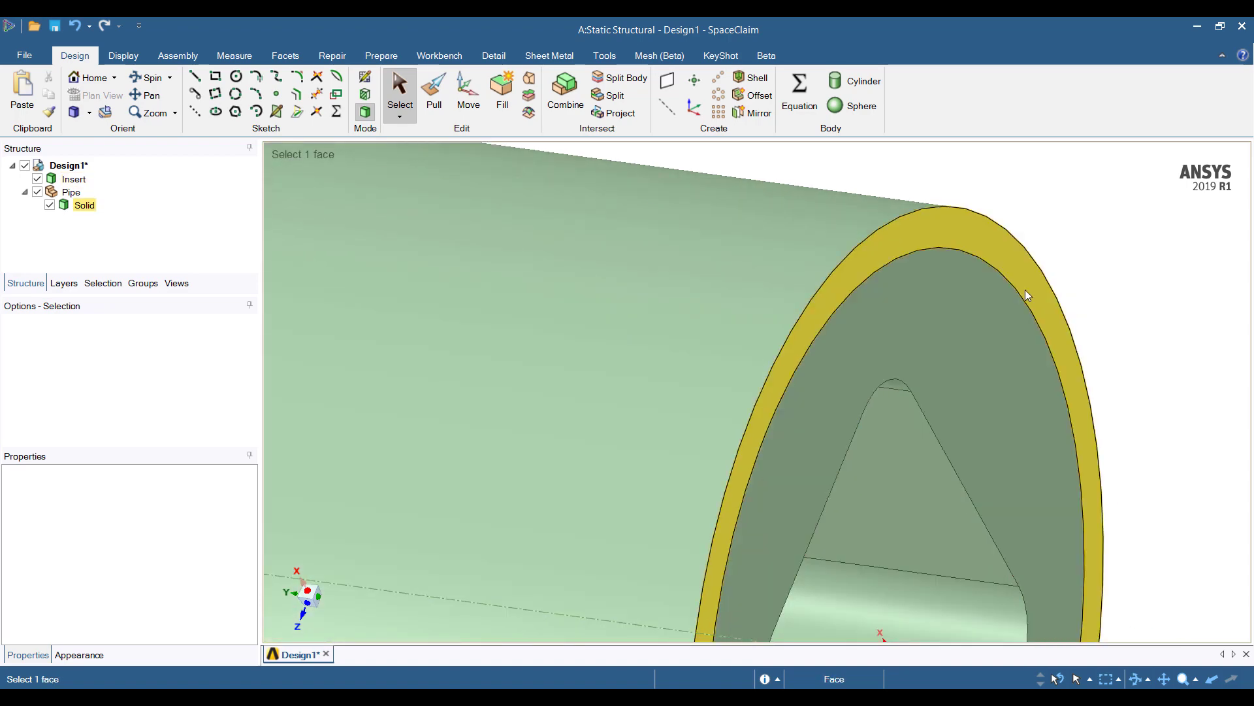
scroll(1013, 287, down, 5)
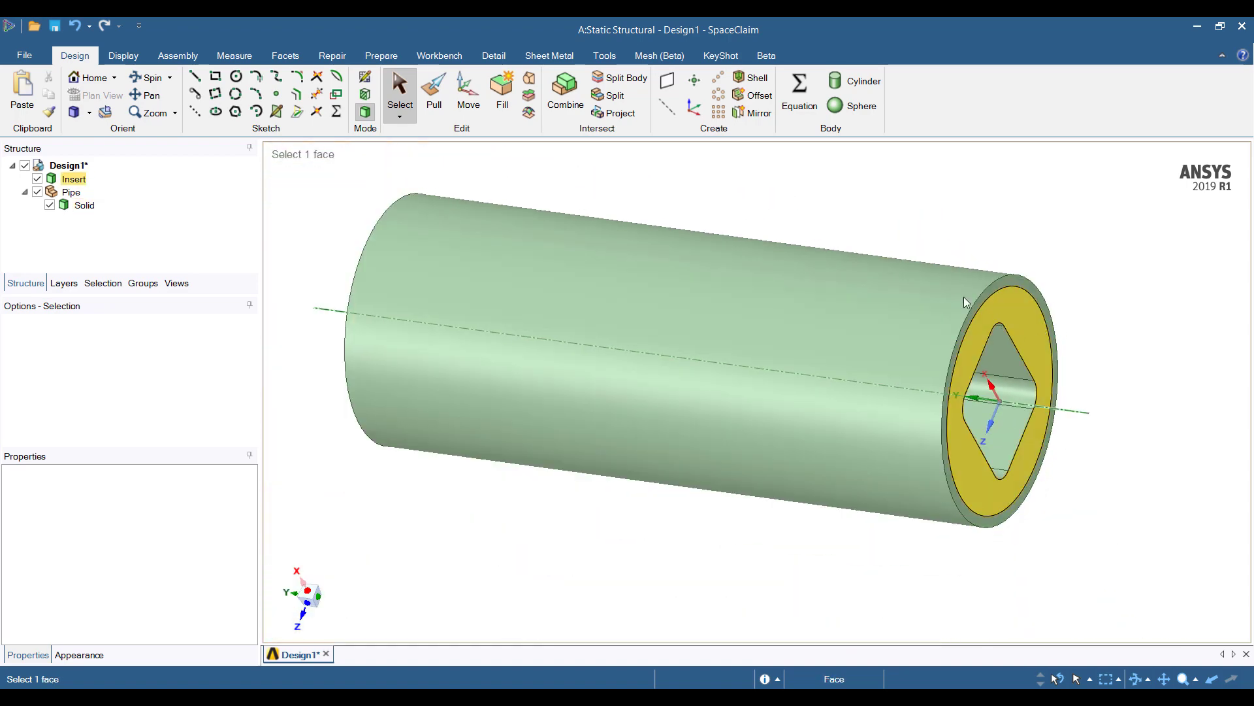
middle_drag(977, 298, 1144, 293)
key(Escape)
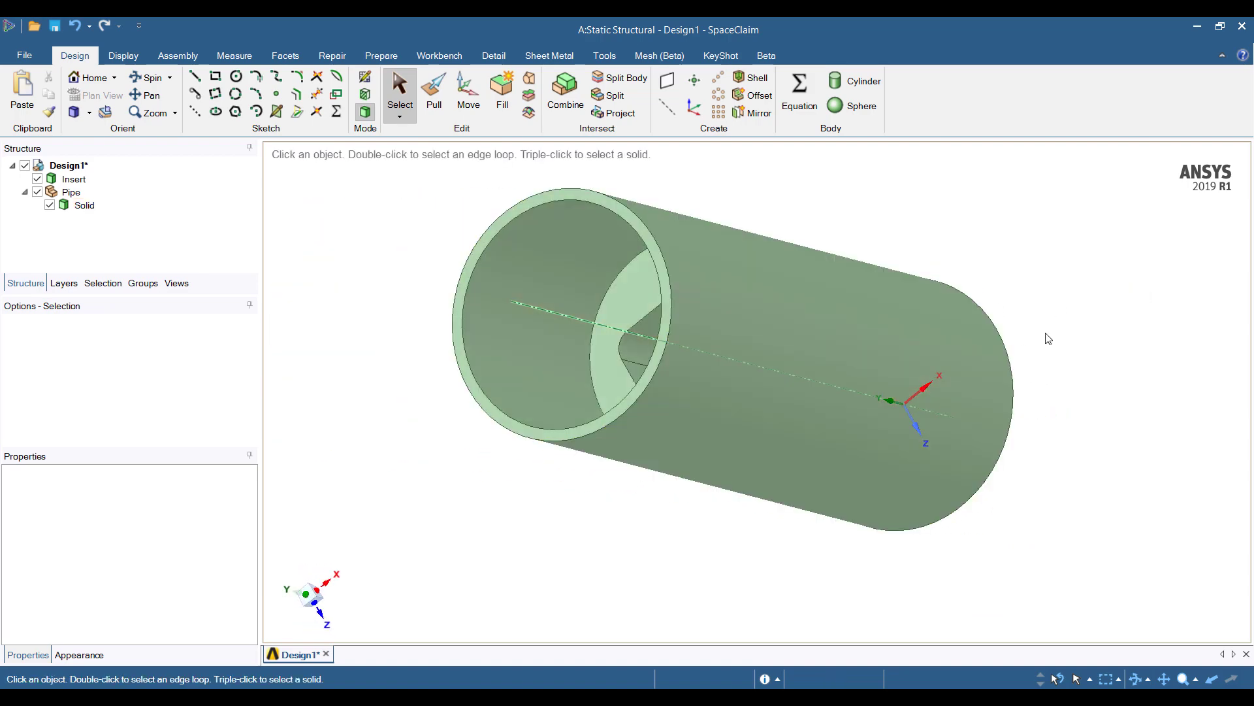
middle_drag(1076, 339, 918, 302)
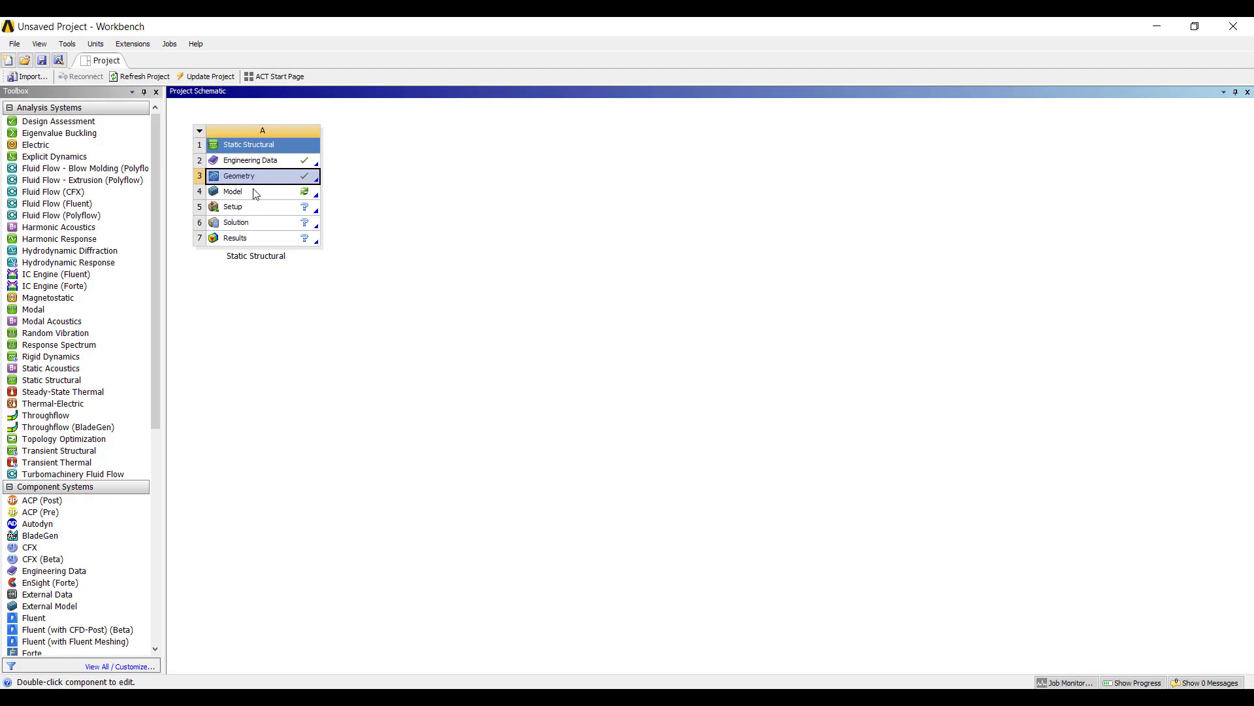
Open the Static Structural system's Model in Mechanical, widen the graphics area and view the pipe's open end.
double_click(271, 193)
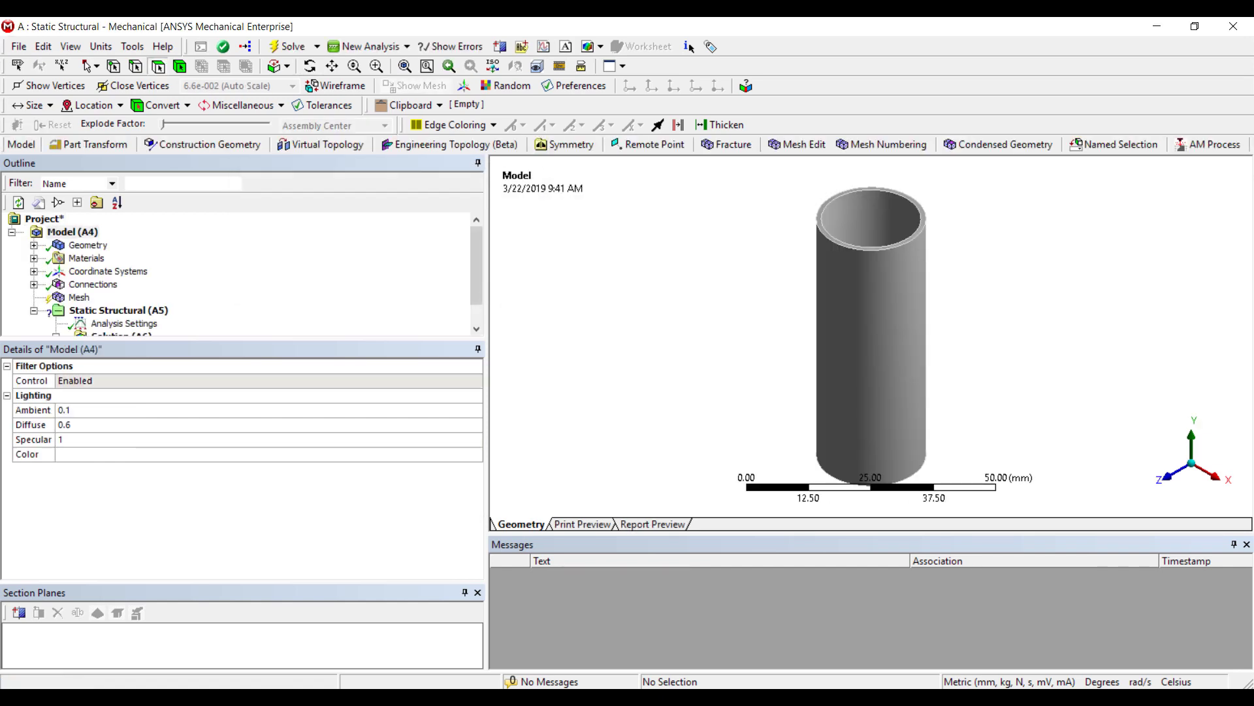
drag(491, 280, 371, 282)
middle_drag(725, 325, 2, 248)
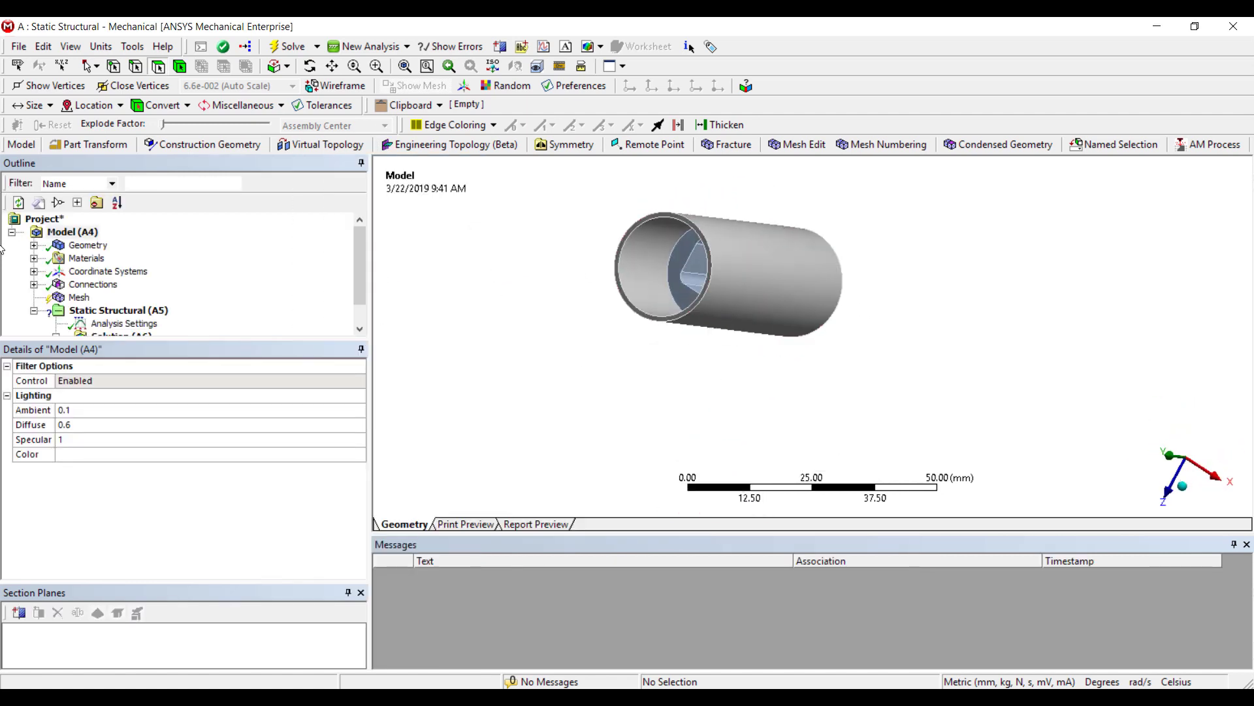
Assign Polyethylene as the material of the Insert body.
click(34, 245)
click(109, 258)
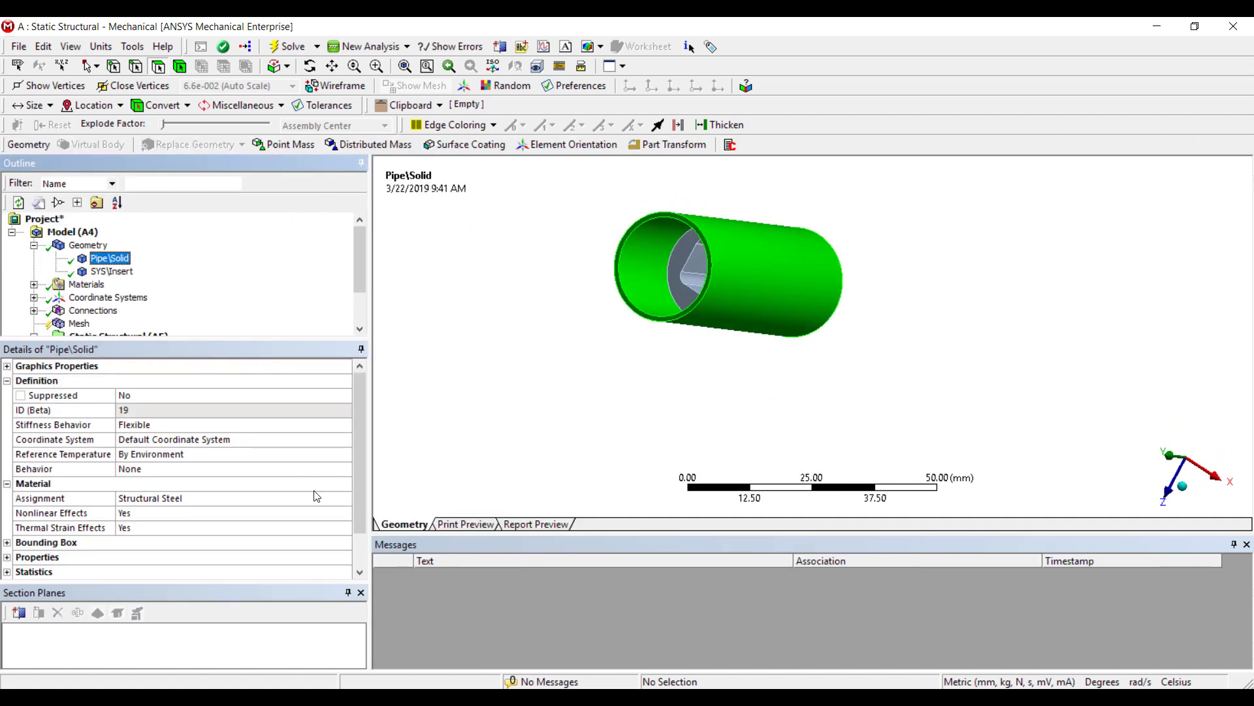
click(111, 271)
click(327, 499)
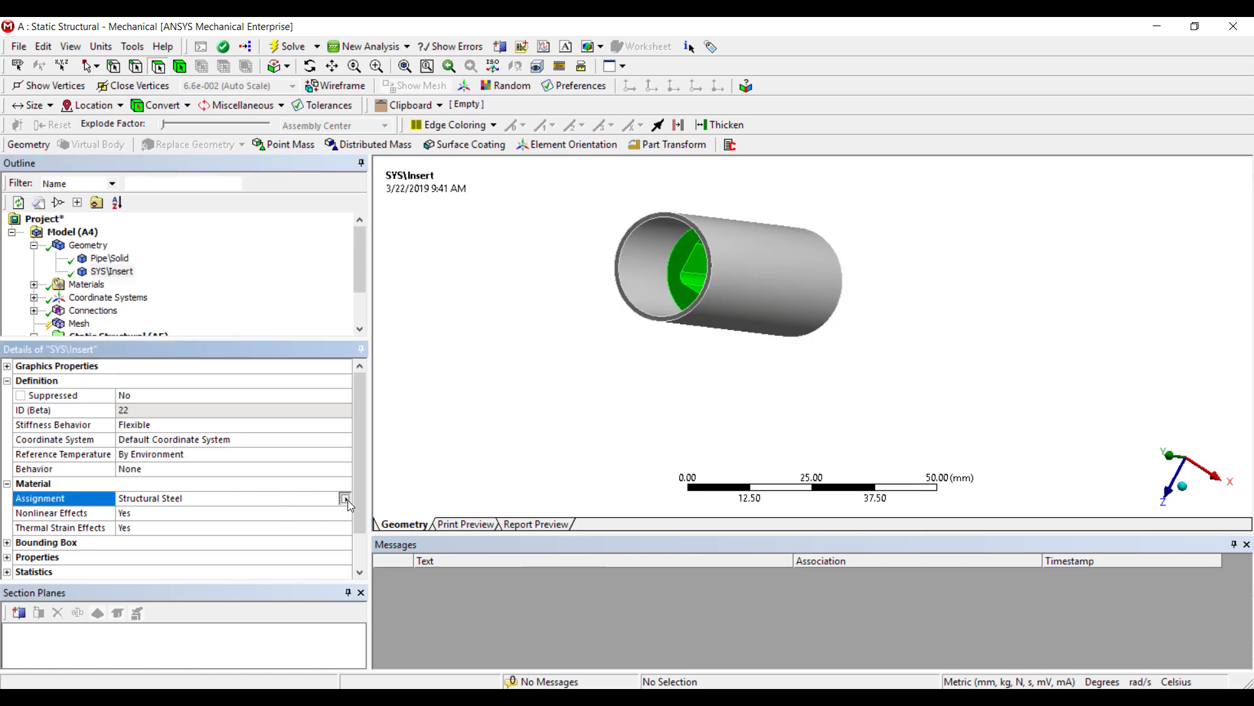
click(346, 498)
click(405, 563)
Inspect the automatically detected contact region between the pipe and the Insert, up close at the pipe's open end.
scroll(124, 309, down, 1)
scroll(125, 309, down, 1)
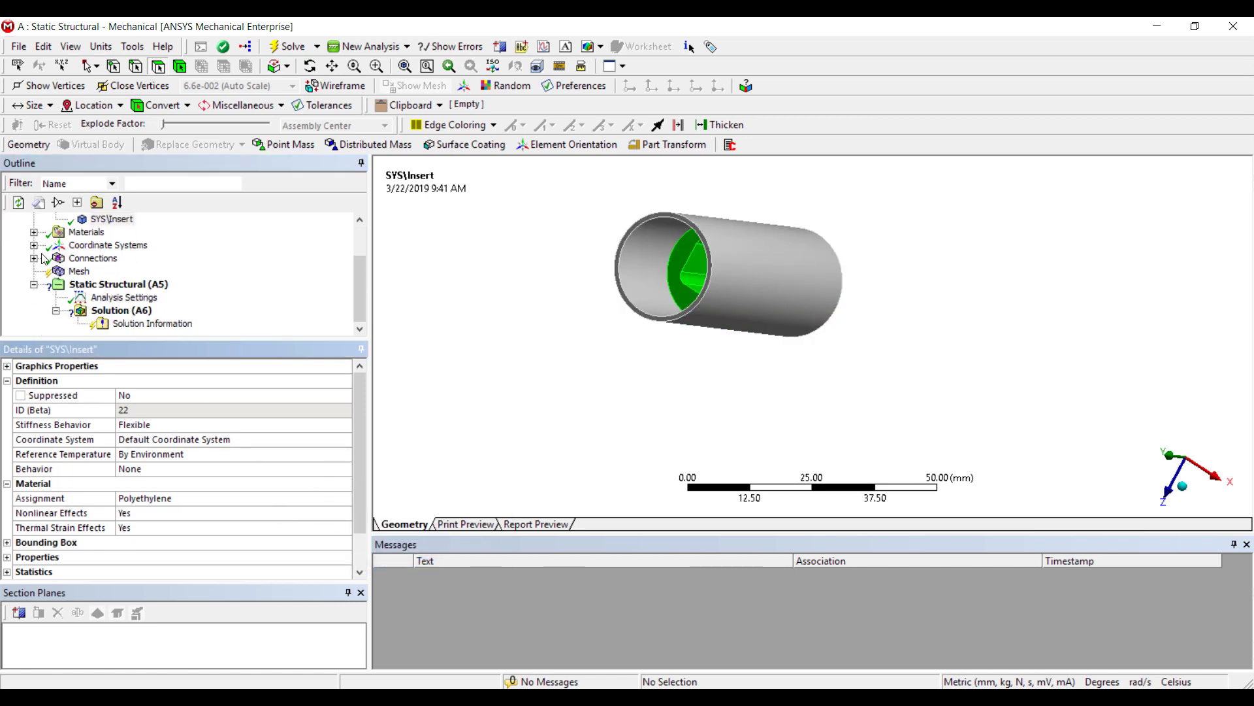
click(34, 258)
click(56, 271)
click(148, 286)
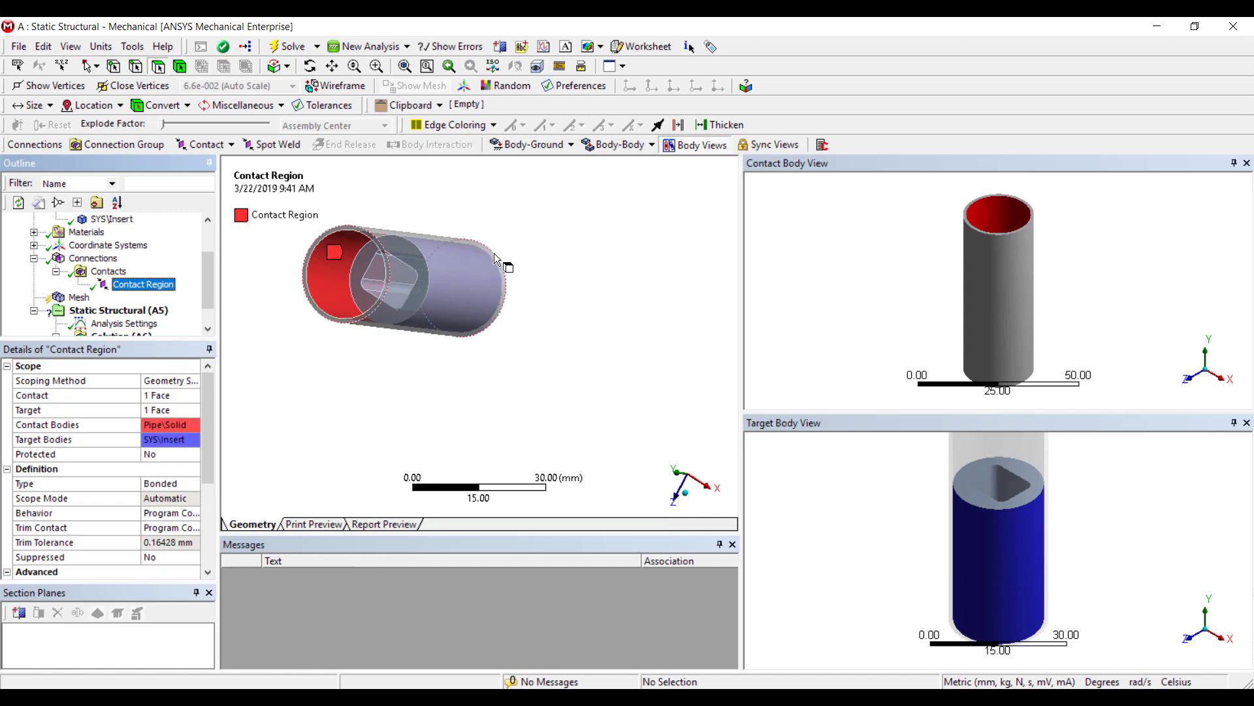
middle_drag(508, 266, 533, 248)
right_drag(426, 206, 507, 241)
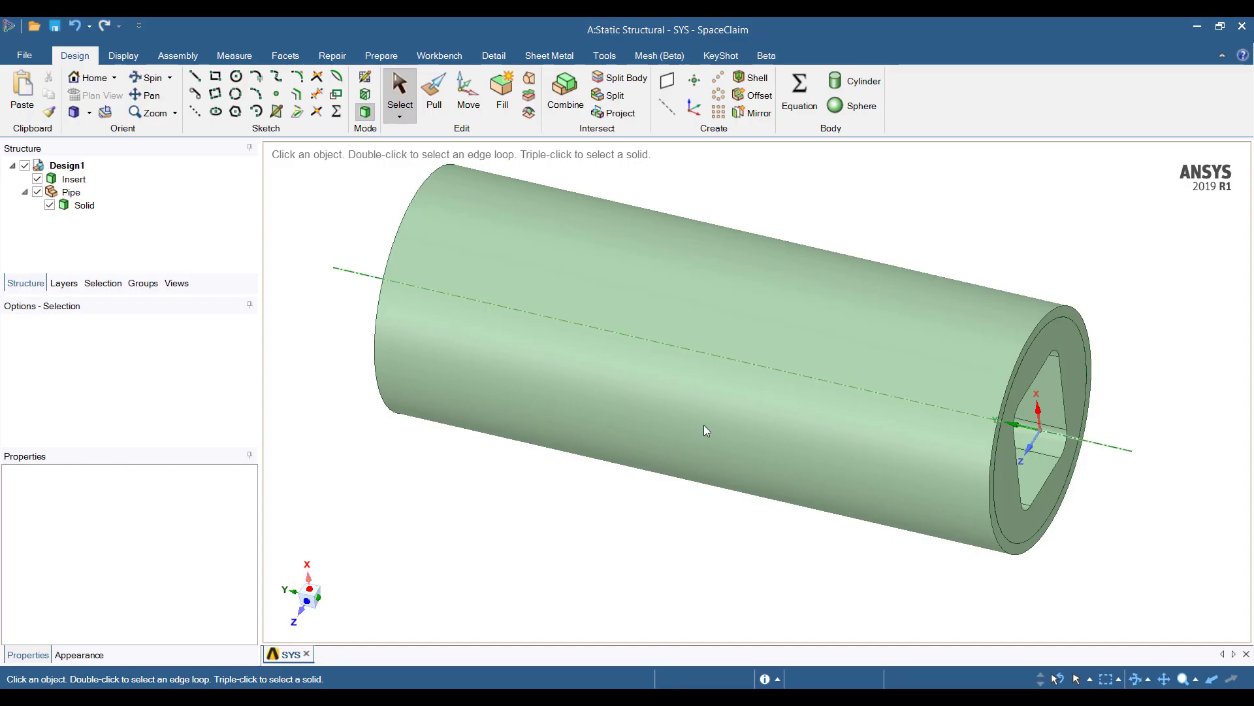
Switch to the SpaceClaim geometry and hide every body except the Insert.
middle_drag(705, 434, 784, 324)
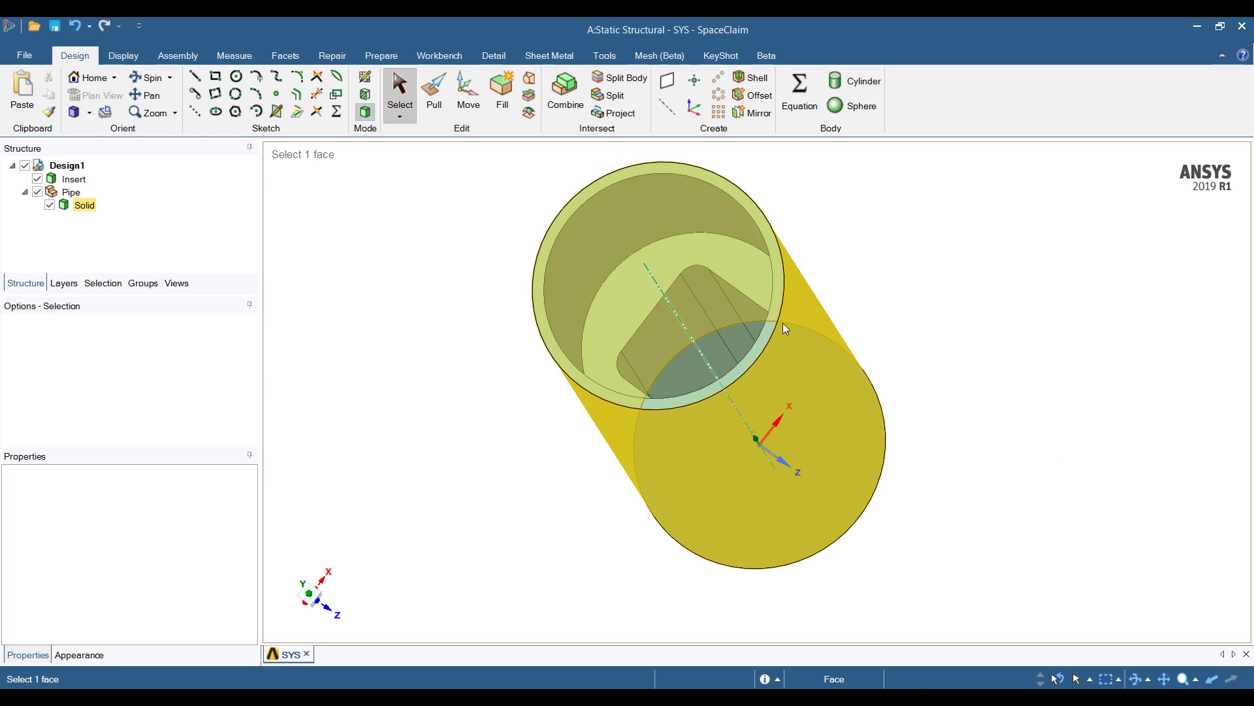
click(703, 250)
right_click(708, 247)
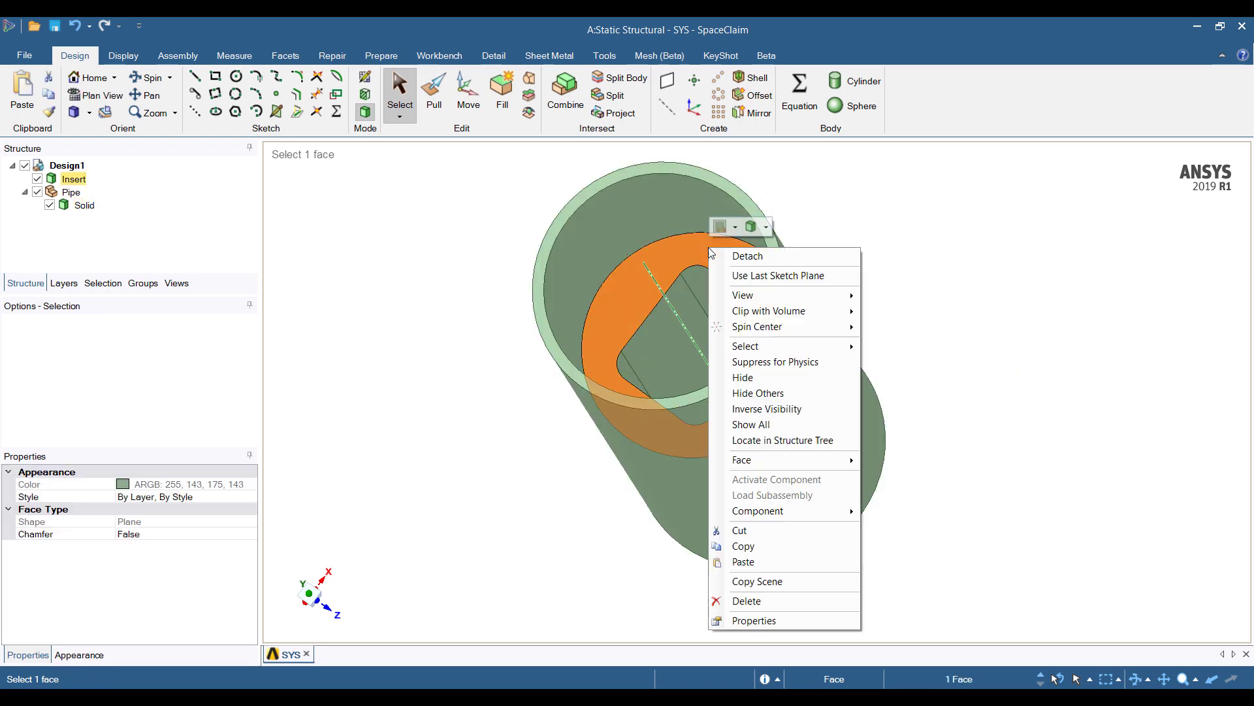
click(817, 394)
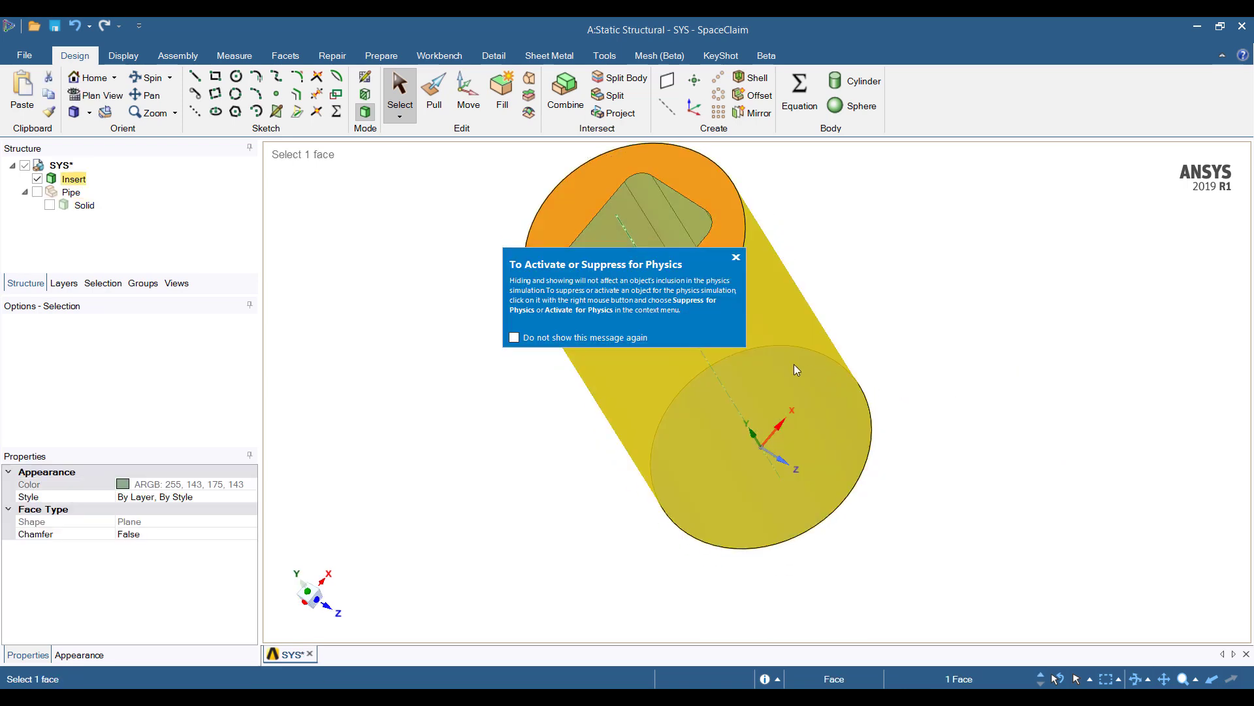
Pull the Insert's outer cylindrical face to a radius of 10.1 mm.
click(766, 353)
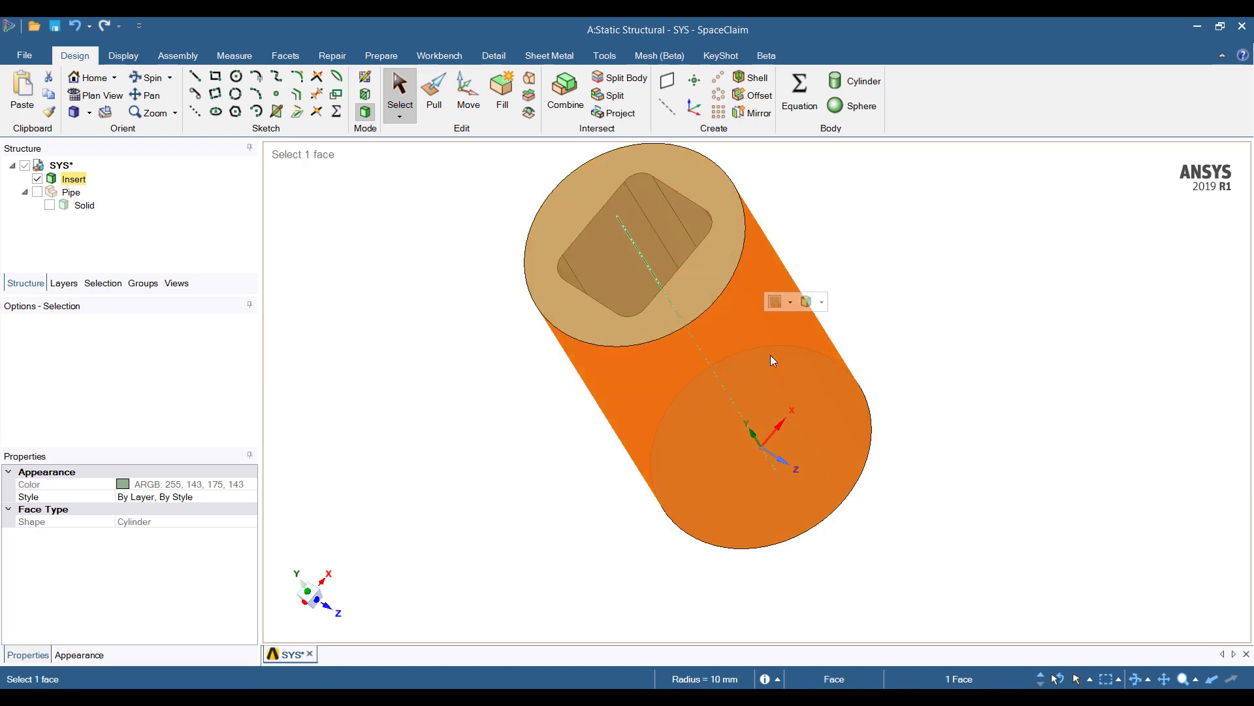
key(p)
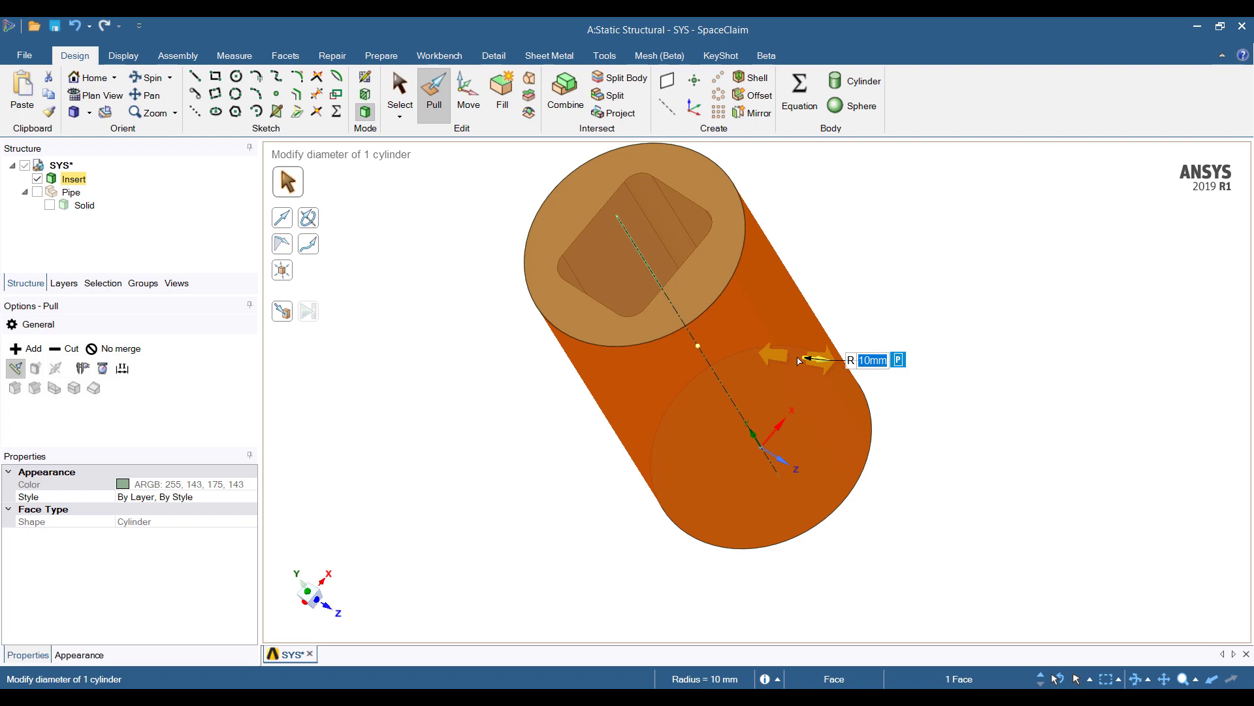
text(10.)
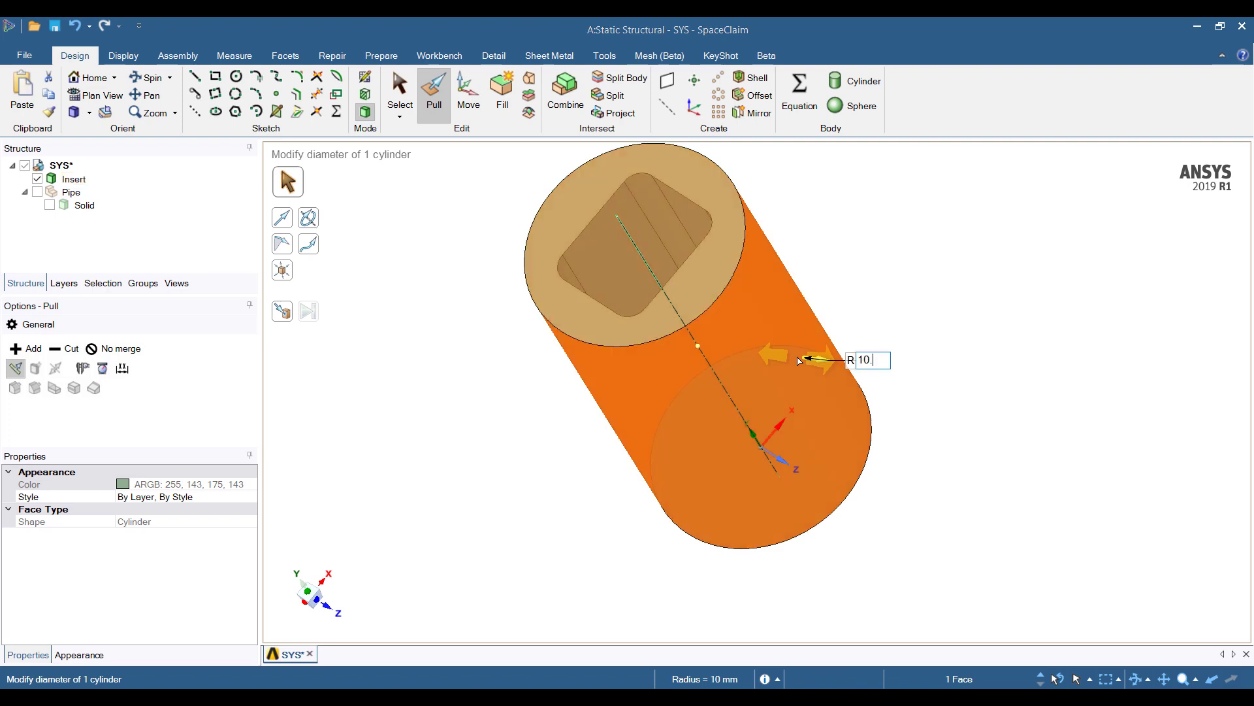
text(1)
key(Return)
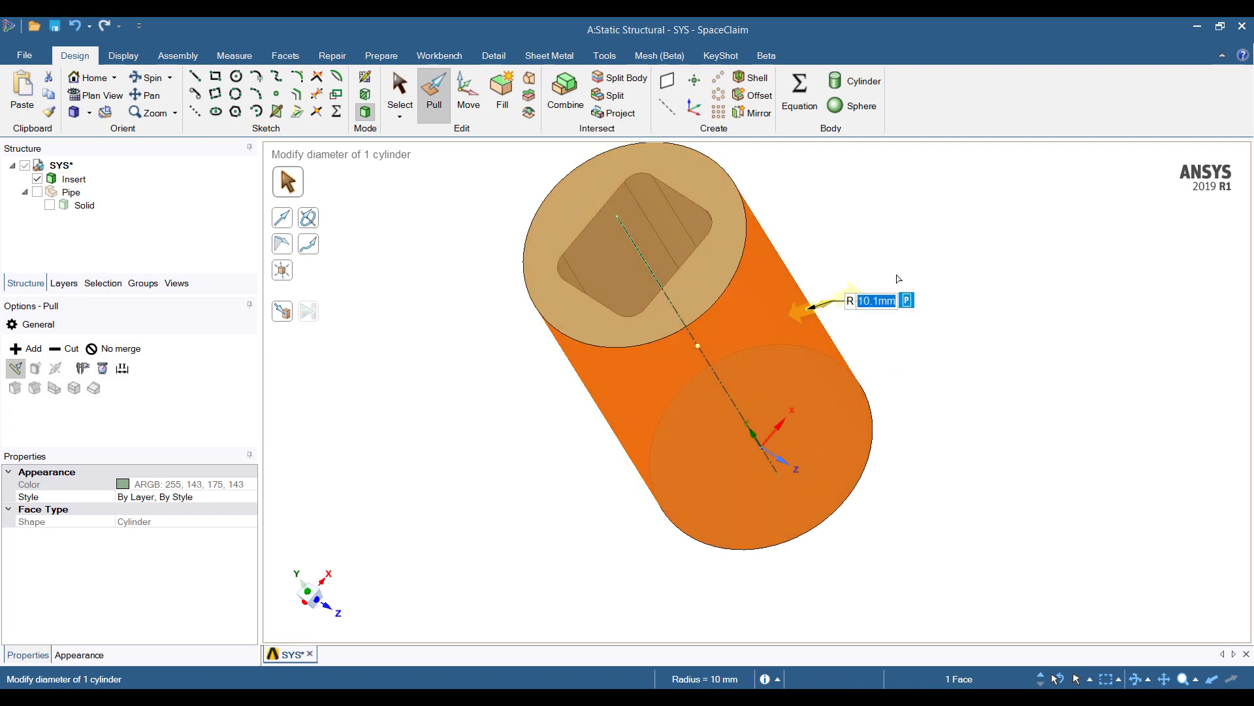
click(1006, 305)
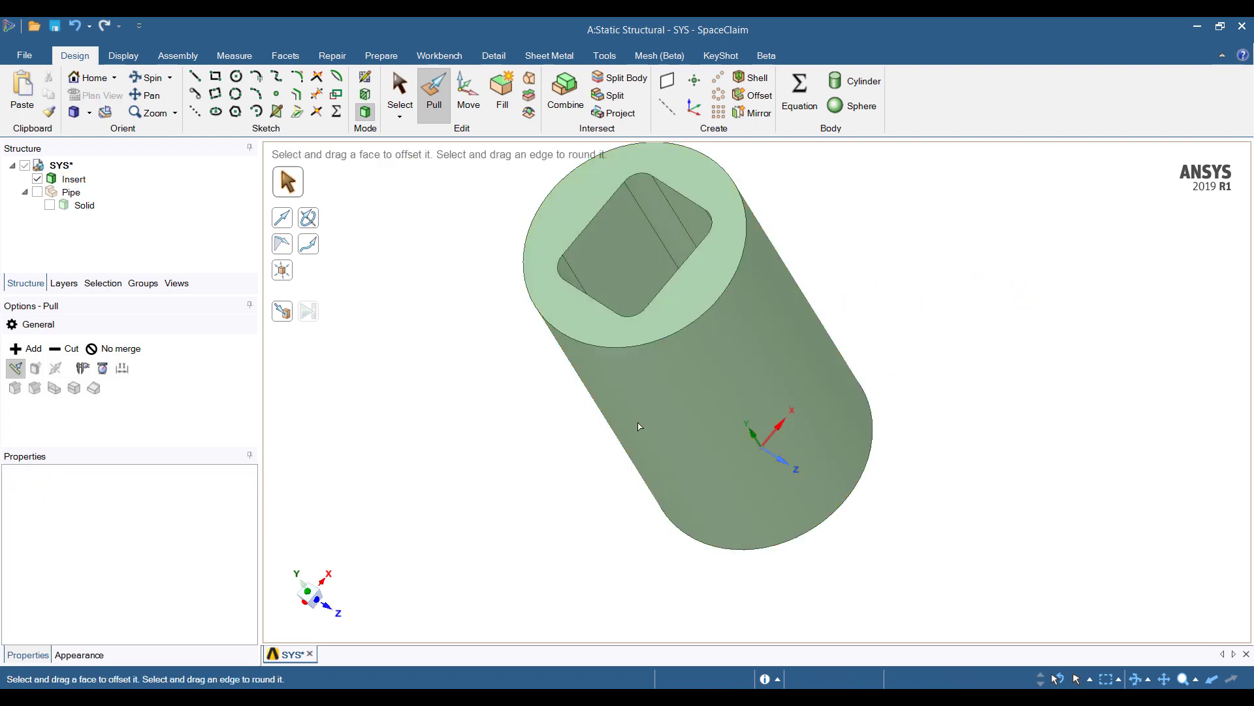
right_click(457, 393)
click(516, 501)
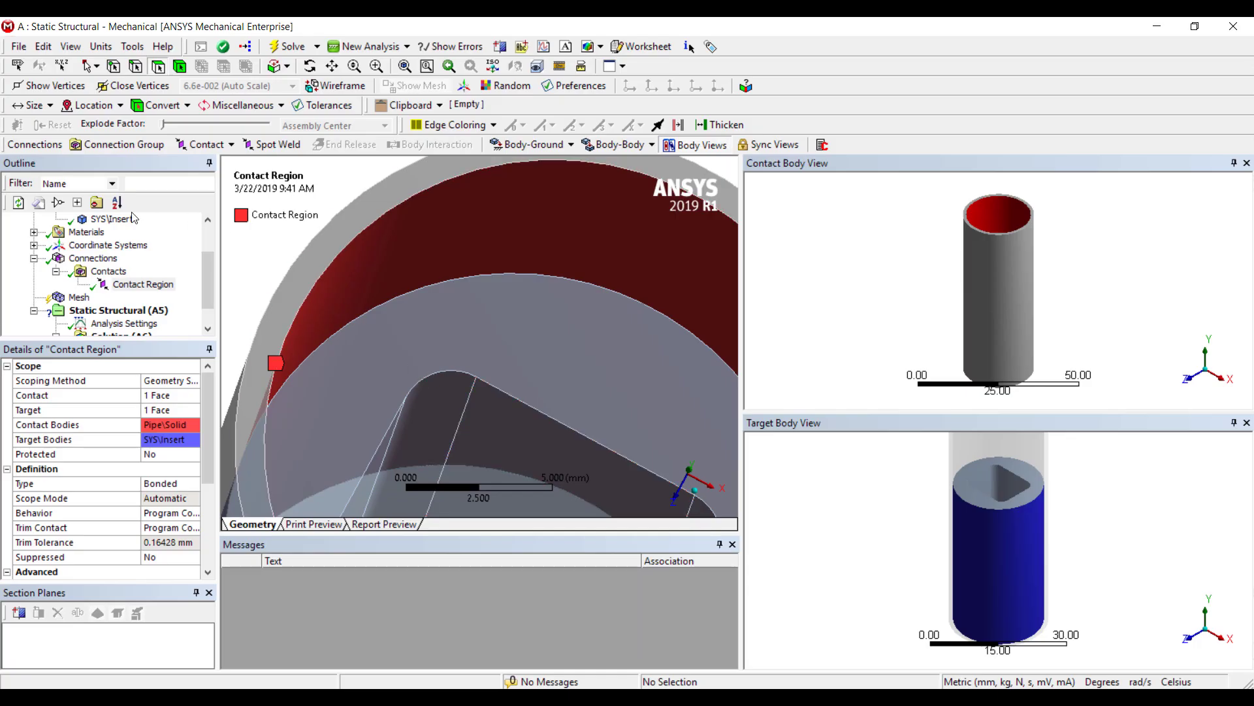
Return to Mechanical, update the model's geometry from source and inspect the interference between Insert and pipe.
click(33, 245)
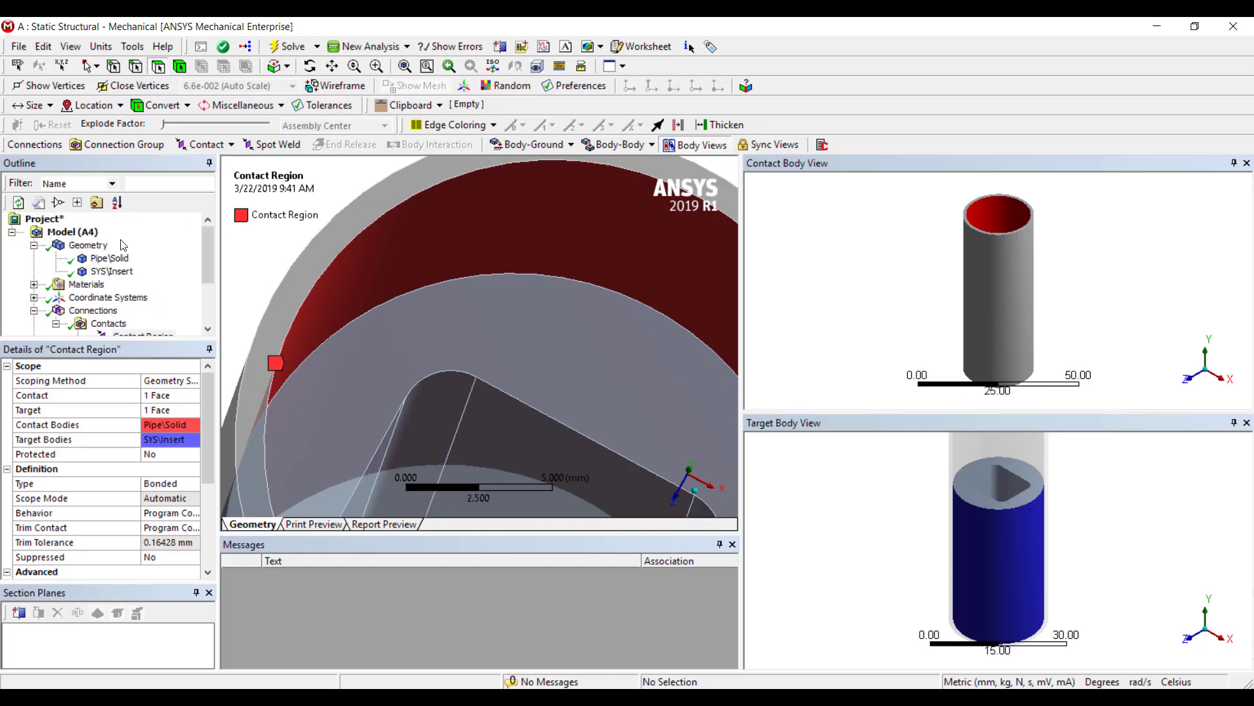
right_click(64, 236)
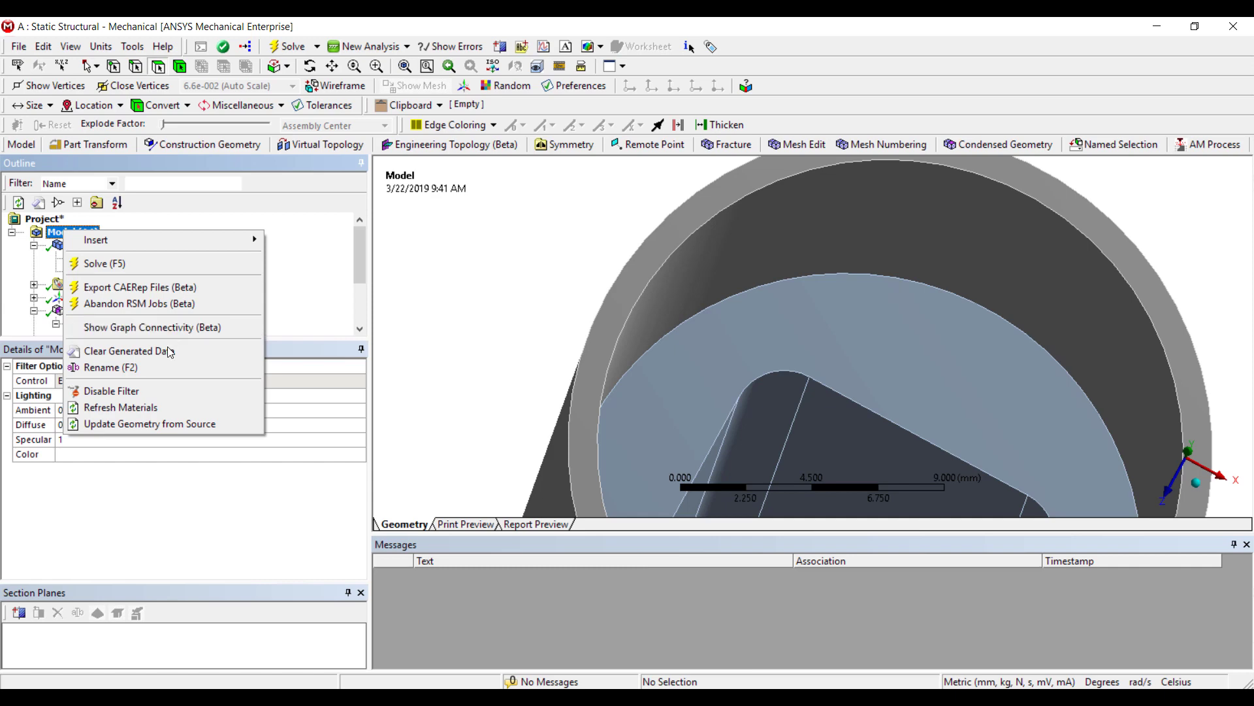
click(171, 425)
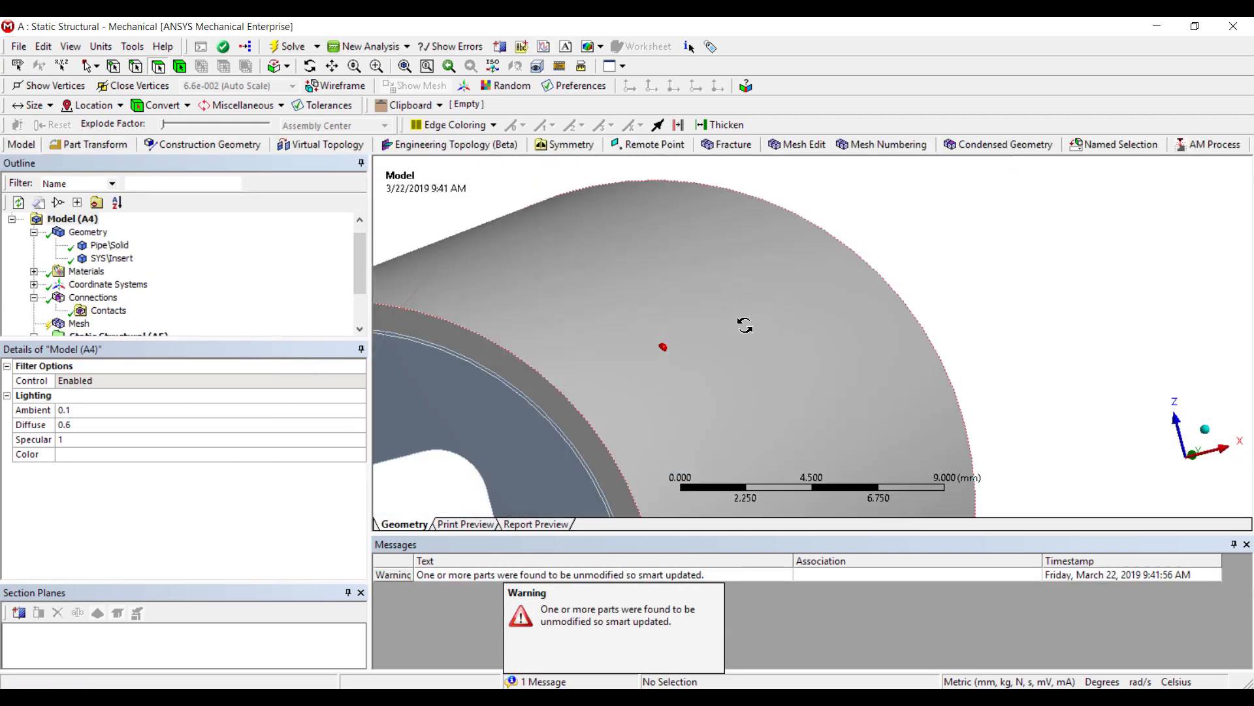
scroll(709, 323, up, 5)
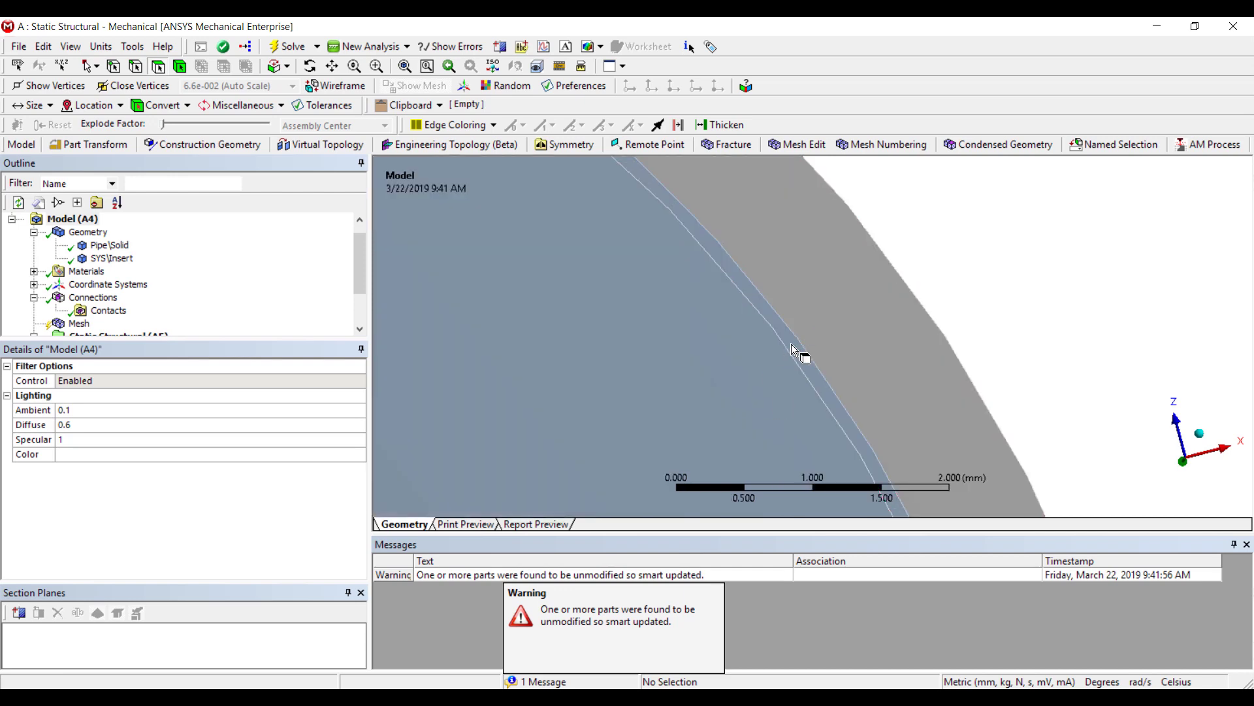
scroll(784, 356, down, 1)
Add a manual frictional contact from the pipe's inner face to the Insert's outer face with a friction coefficient of 0.25.
click(108, 311)
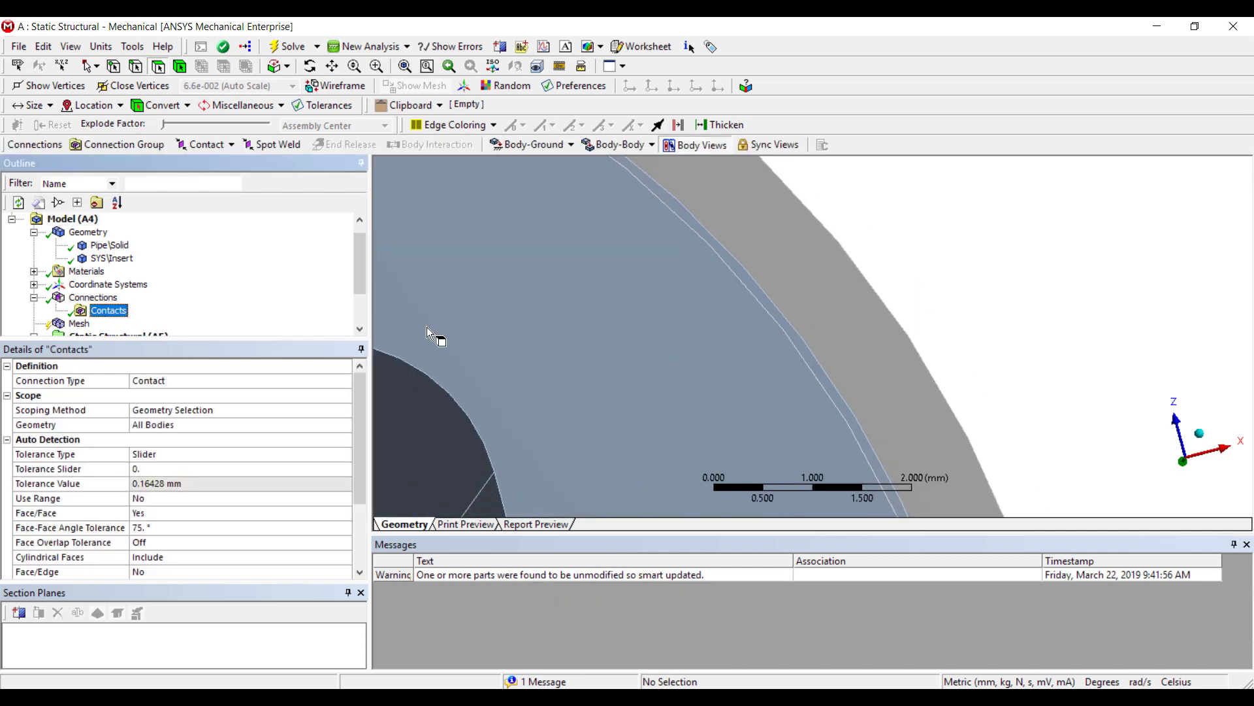
scroll(503, 330, down, 5)
middle_drag(785, 362, 812, 308)
click(771, 335)
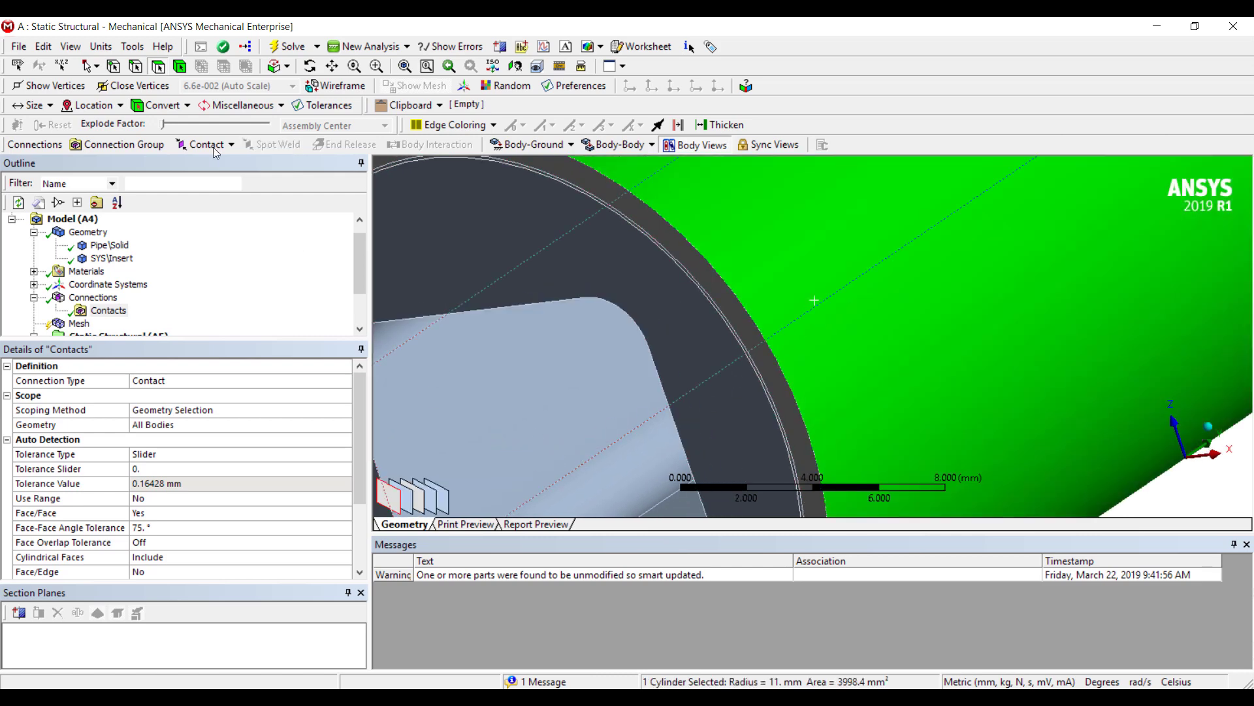
click(412, 497)
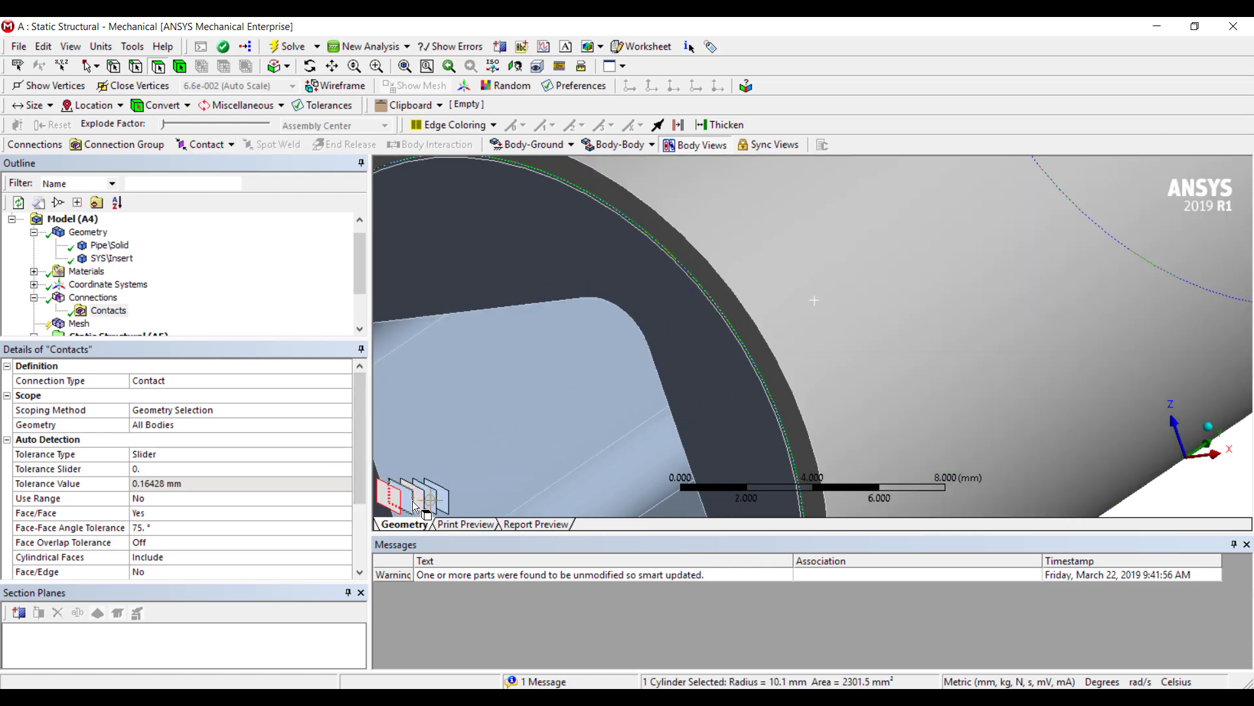
click(230, 145)
click(239, 213)
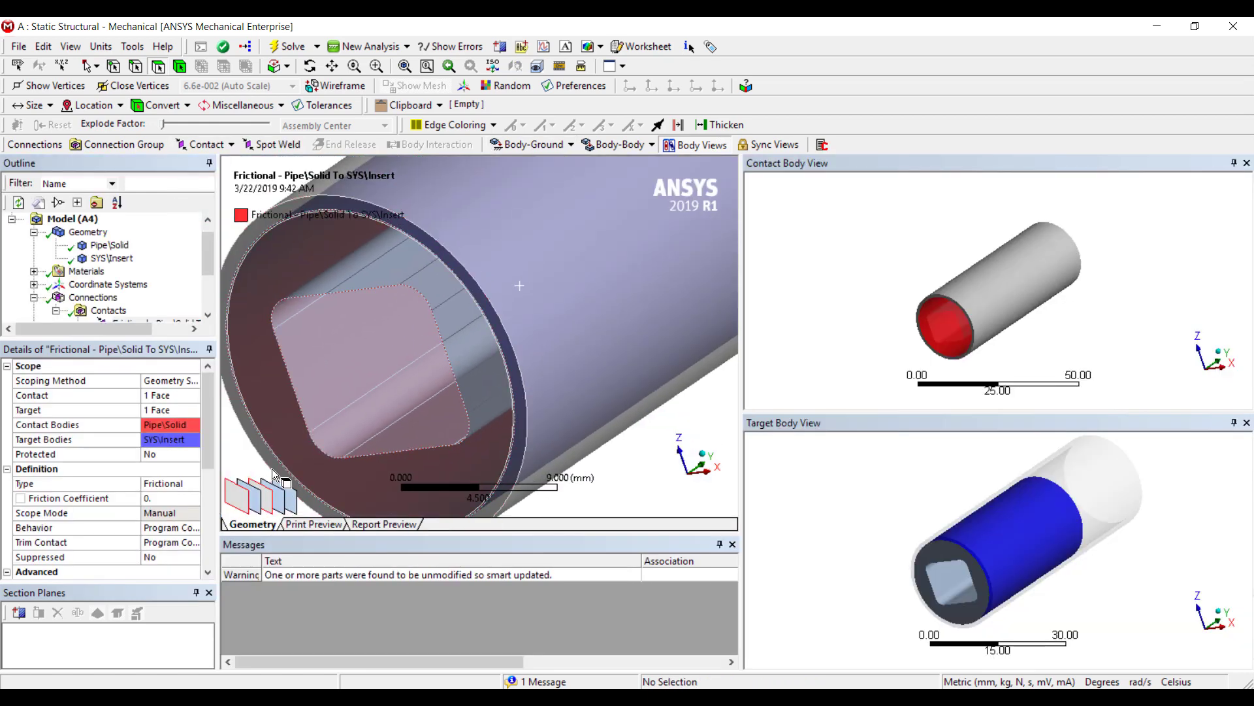
click(175, 496)
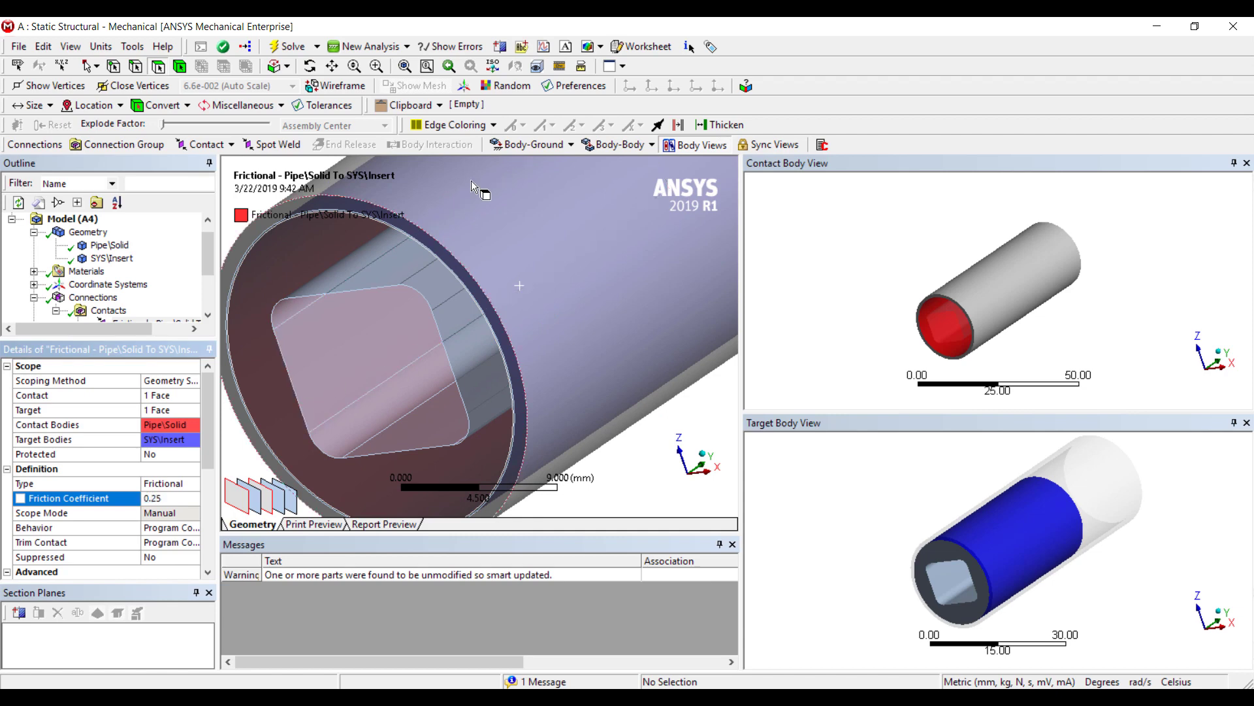
scroll(131, 297, down, 2)
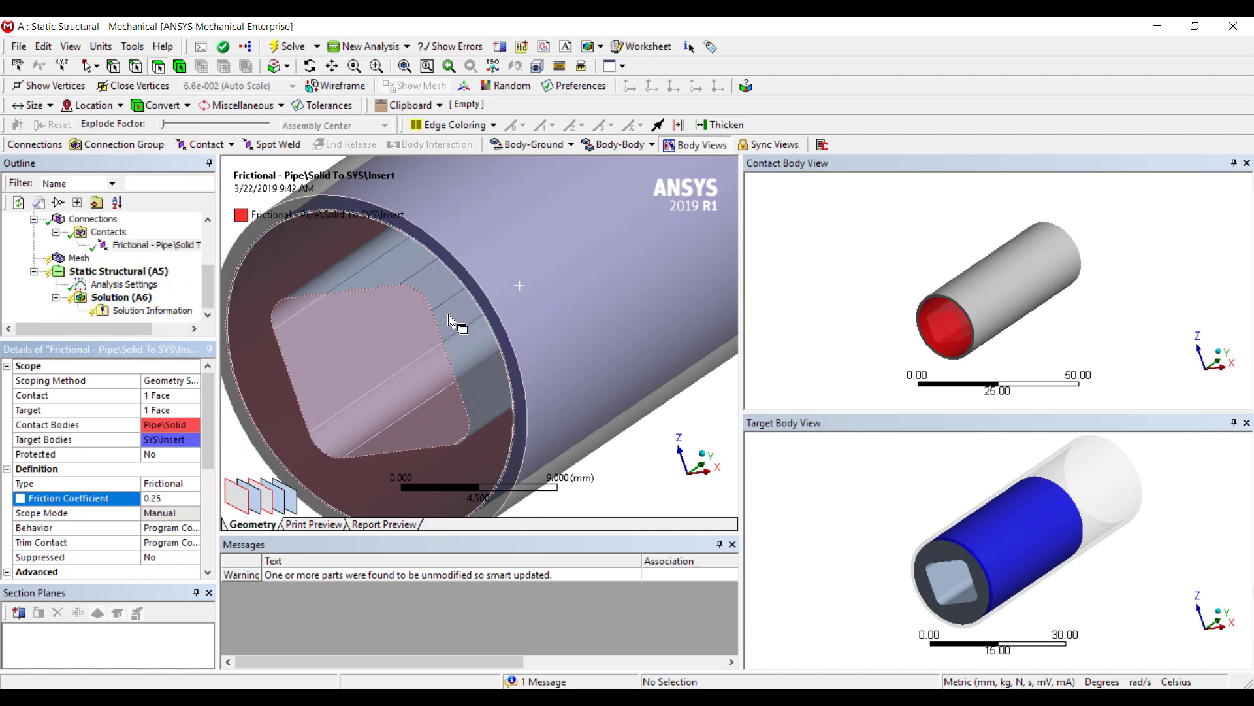
Generate the mesh for the pipe and Insert with the default settings and view it from the end.
right_click(77, 260)
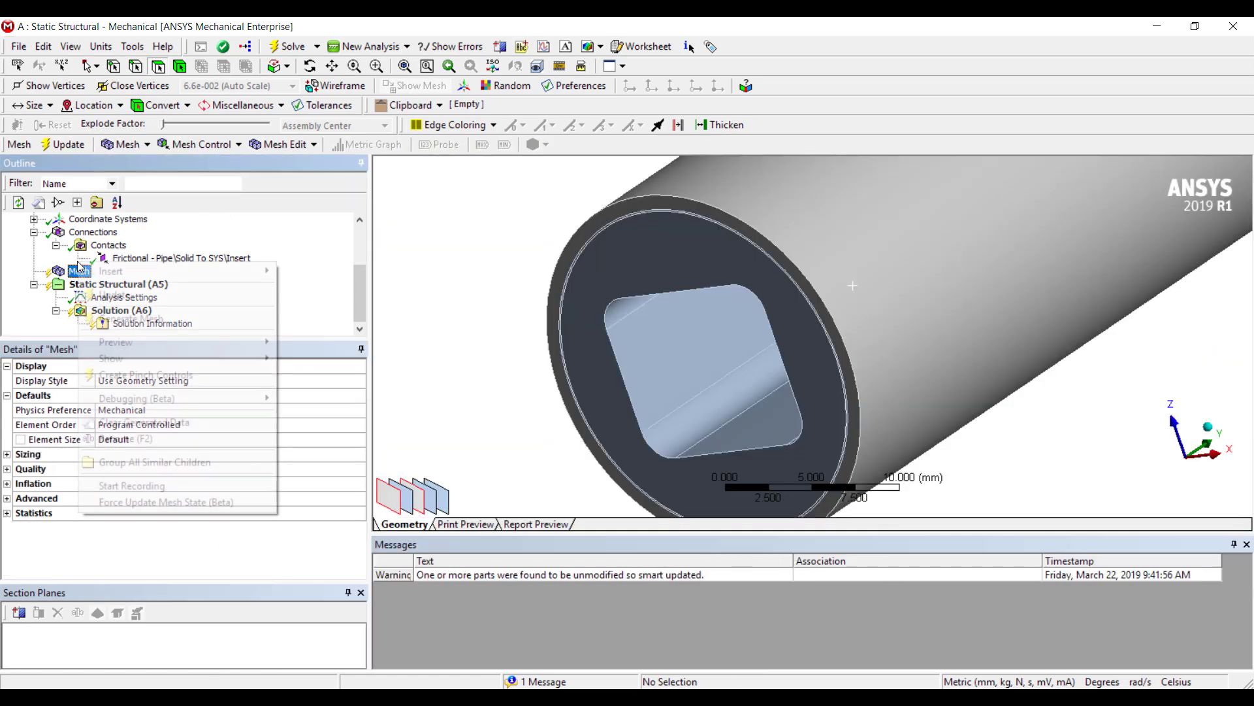
click(159, 323)
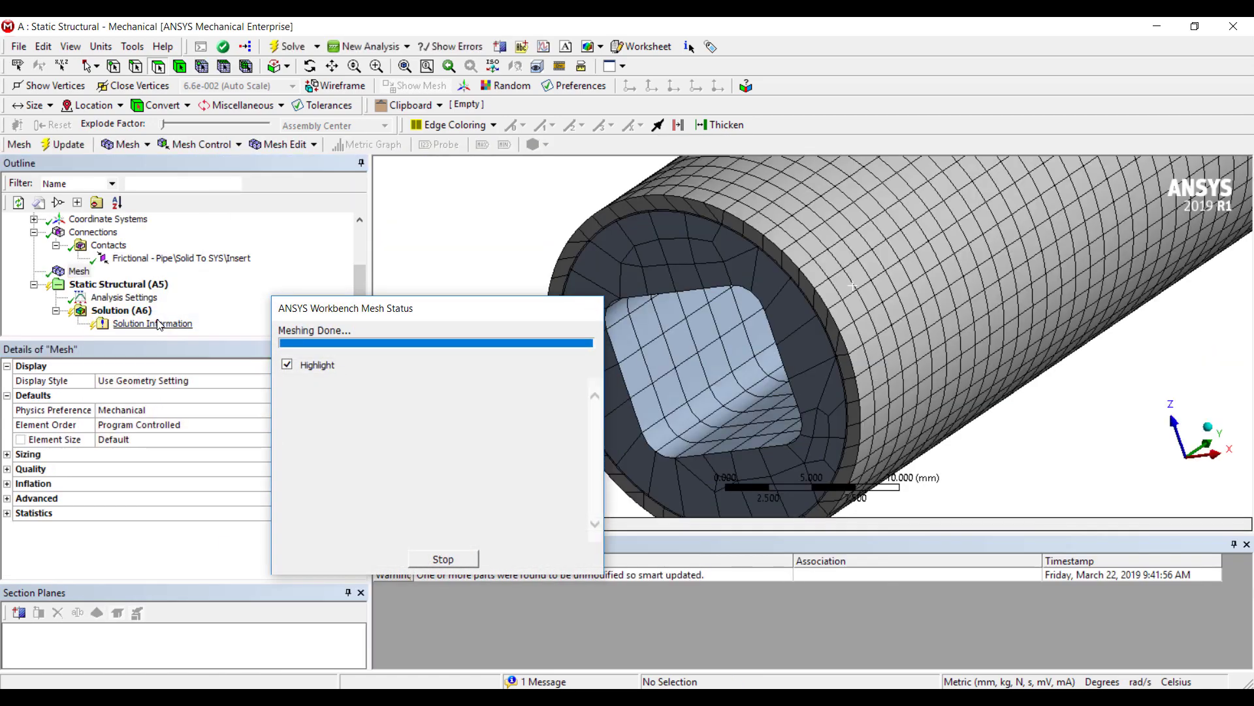
middle_drag(850, 254, 733, 271)
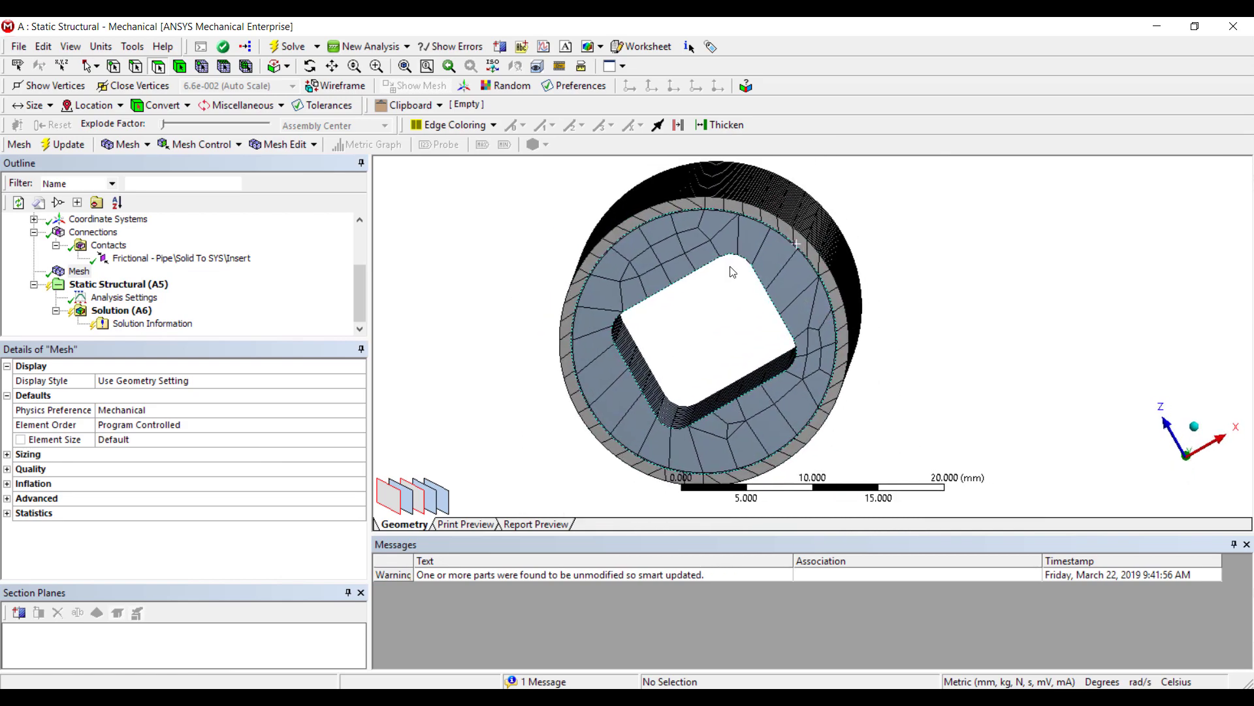
Add a mapped Face Meshing control to the pipe's annular end face with 3 internal divisions.
click(688, 205)
right_click(688, 204)
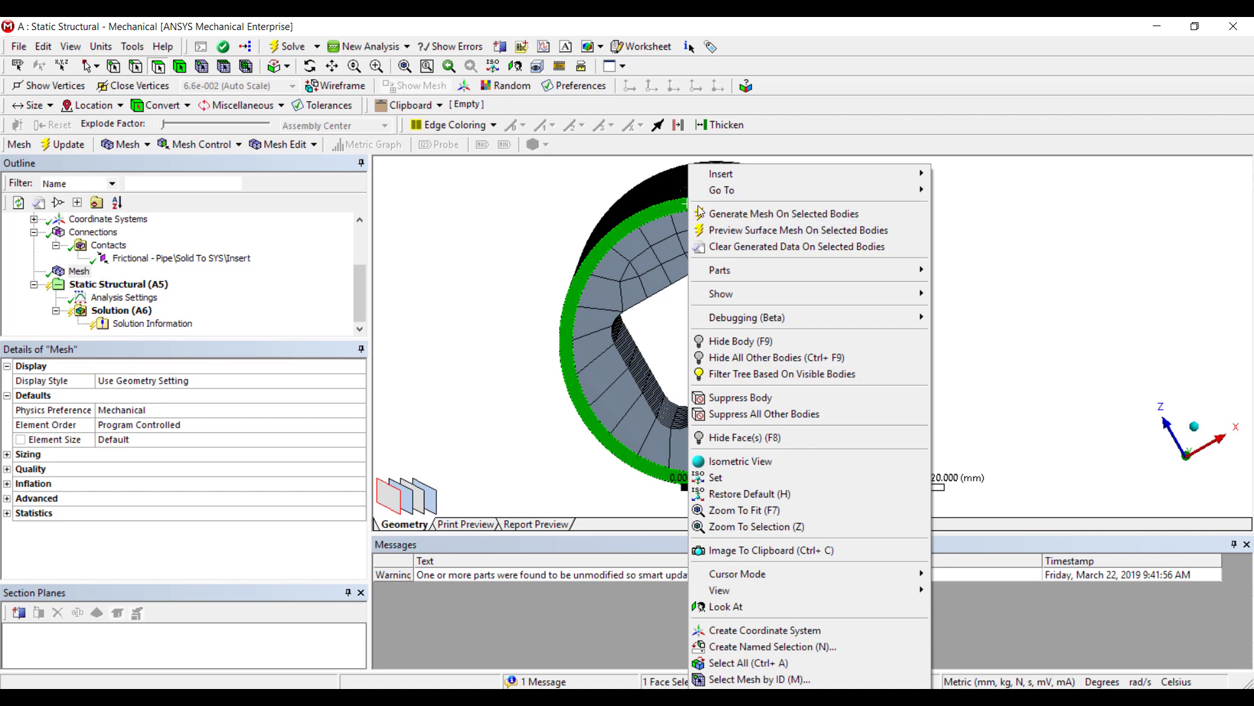
mouse_move(777, 173)
click(977, 246)
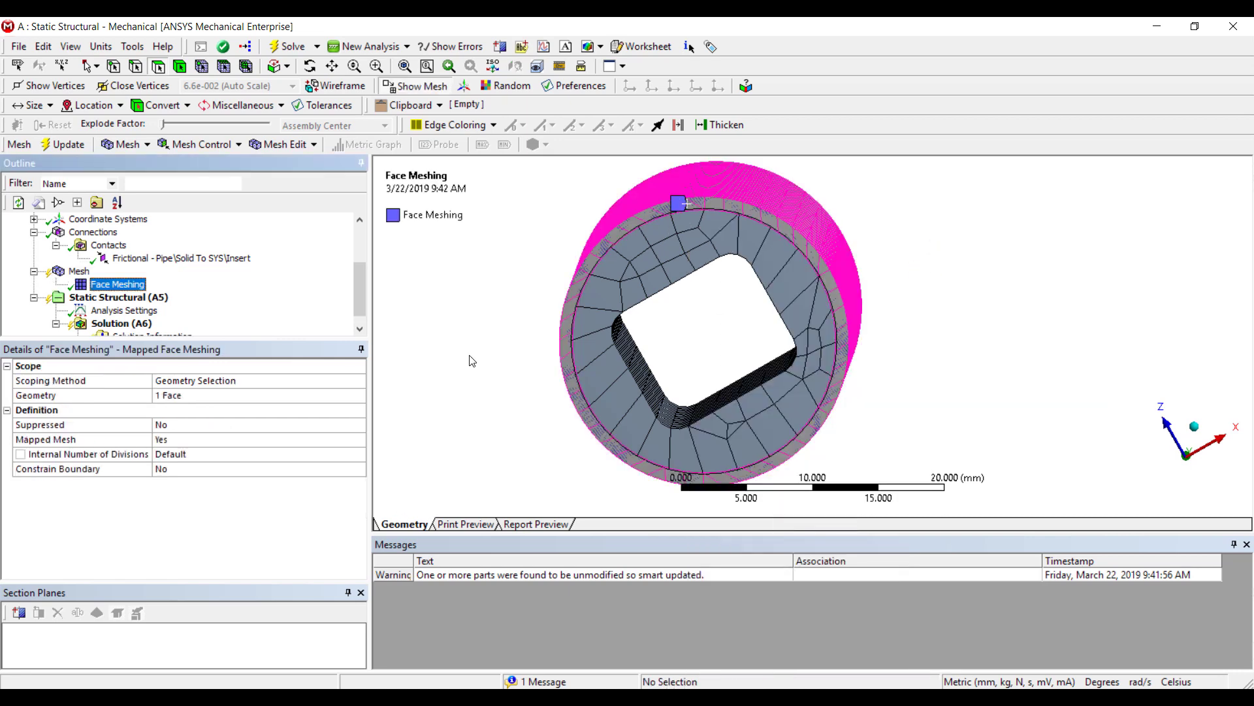
click(188, 460)
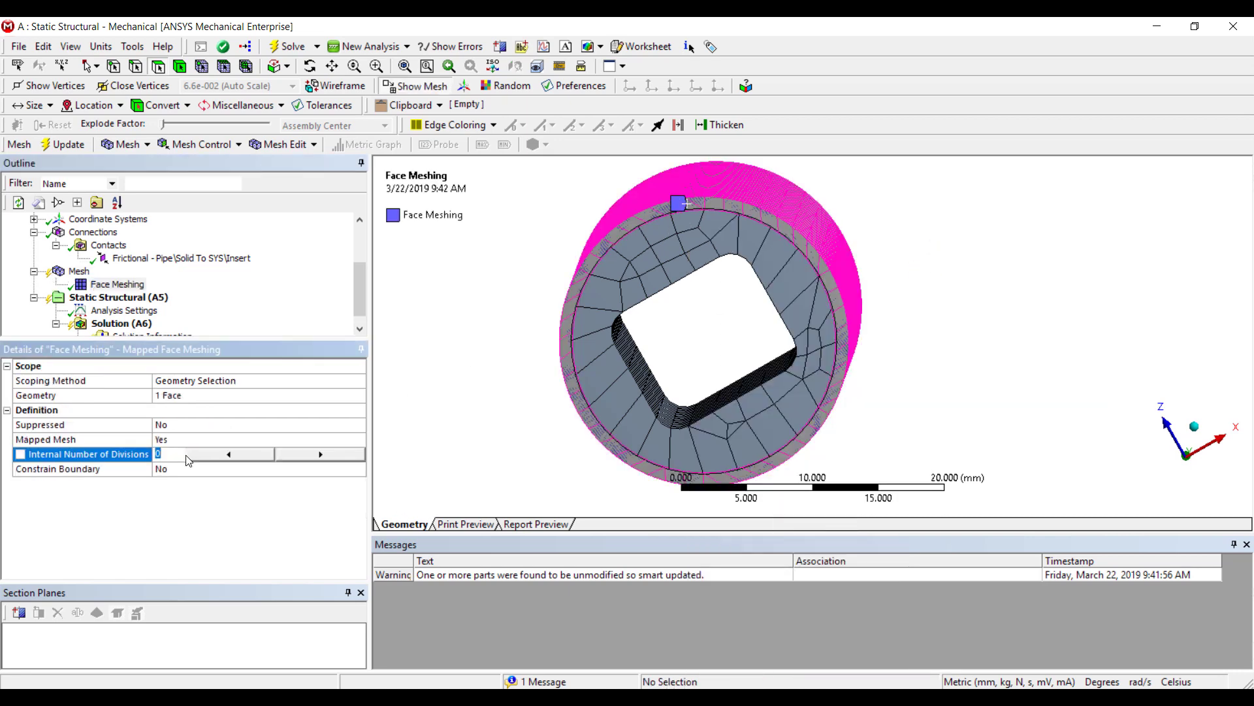
text(3)
key(Return)
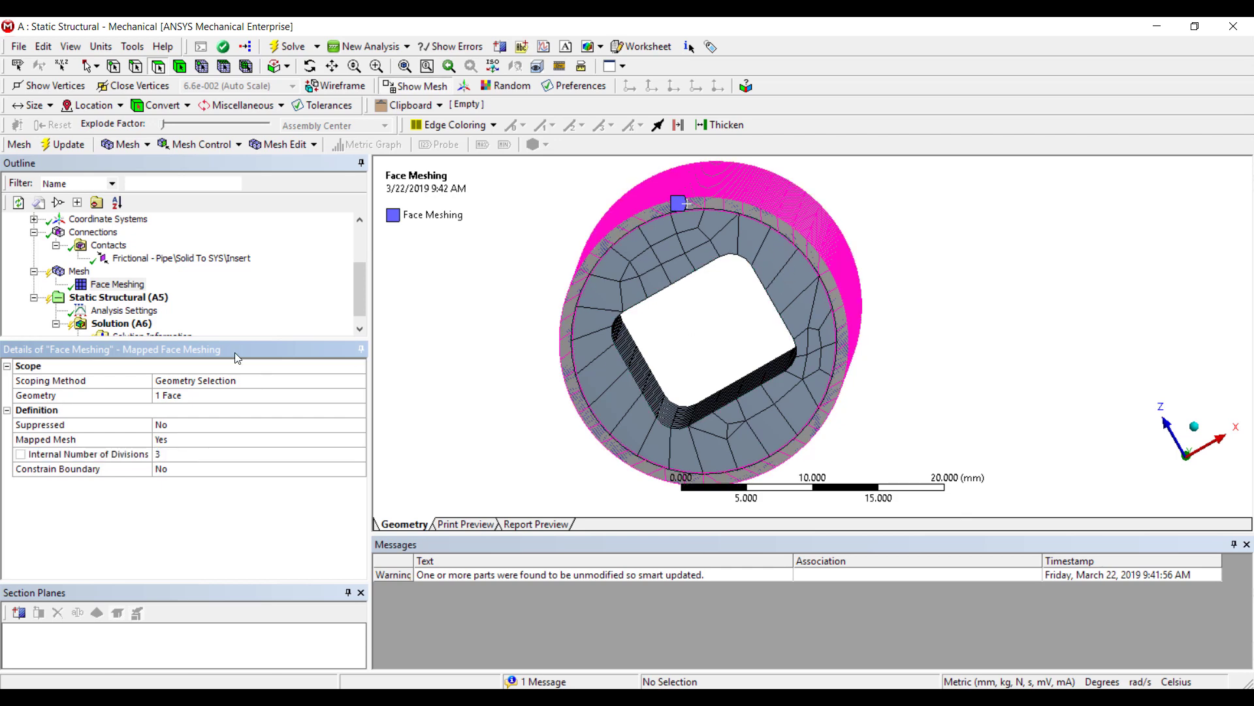
Regenerate the mesh with the face meshing control and examine the element layers across the pipe wall.
click(79, 271)
right_click(79, 272)
click(127, 328)
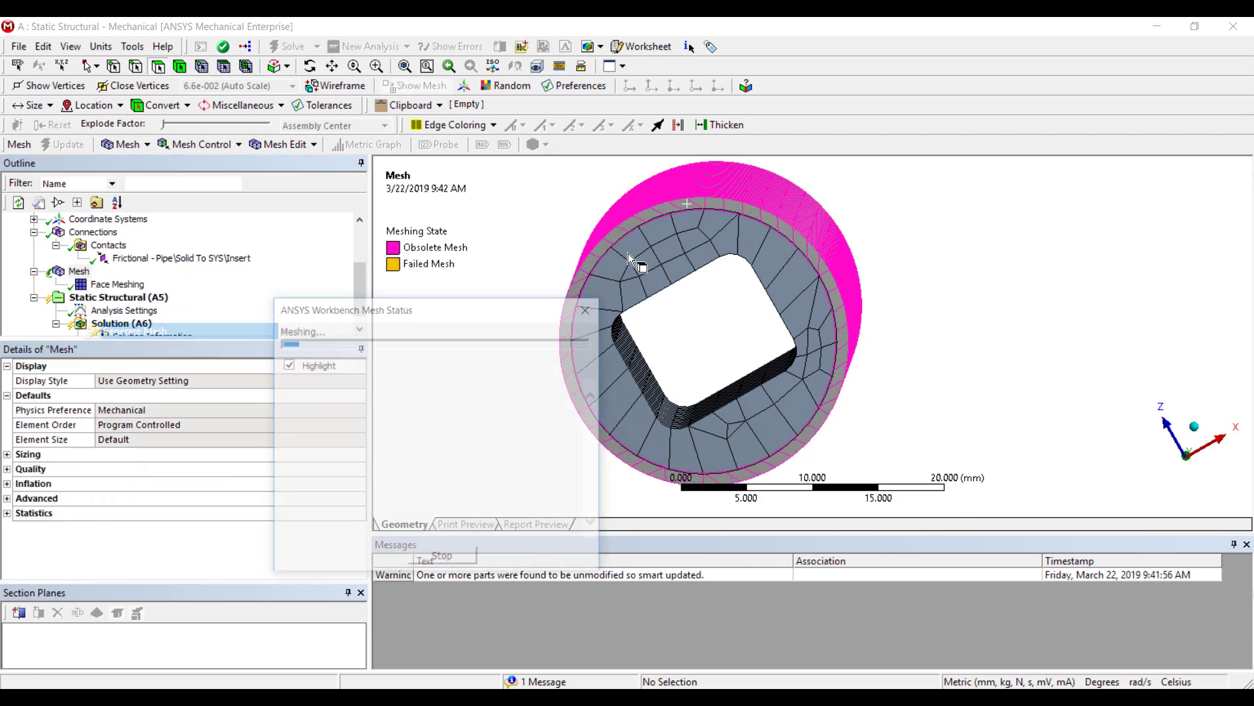
right_drag(726, 191, 823, 260)
shift+middle_drag(735, 323, 720, 592)
ctrl+middle_drag(716, 347, 706, 247)
shift+middle_drag(707, 247, 679, 345)
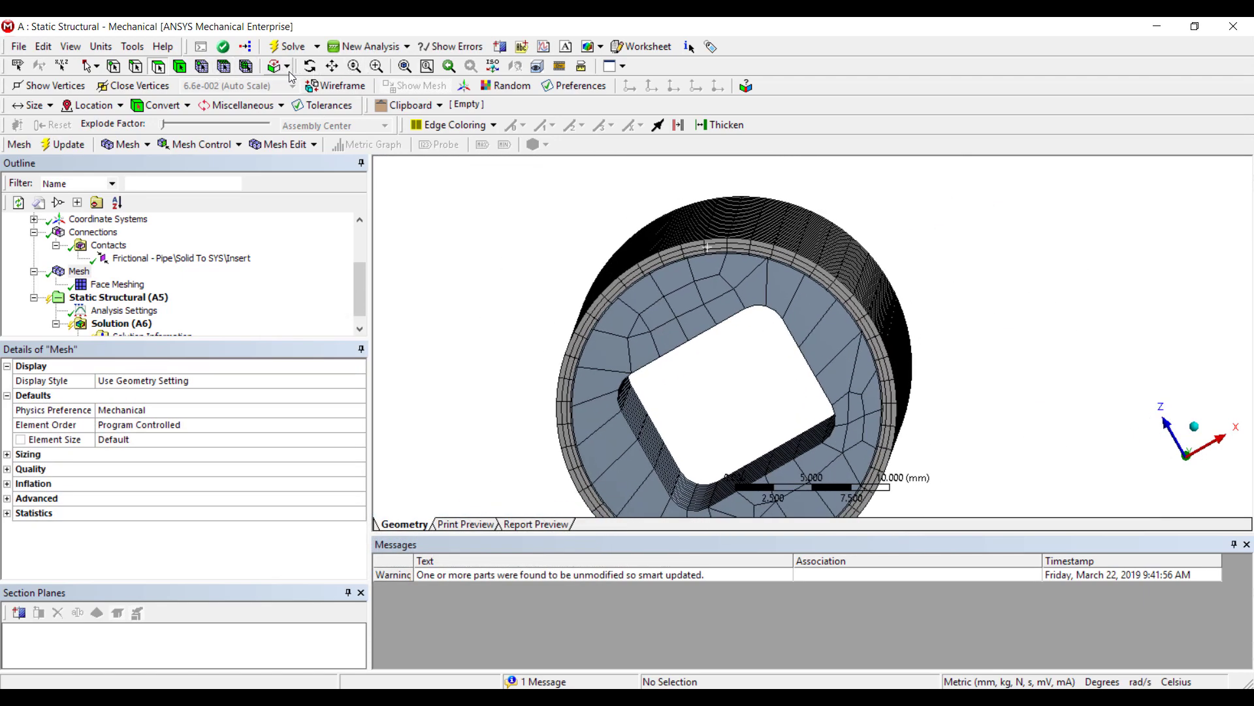
Add a Body Sizing control to the Insert body with an element size of 2.0 mm.
click(706, 327)
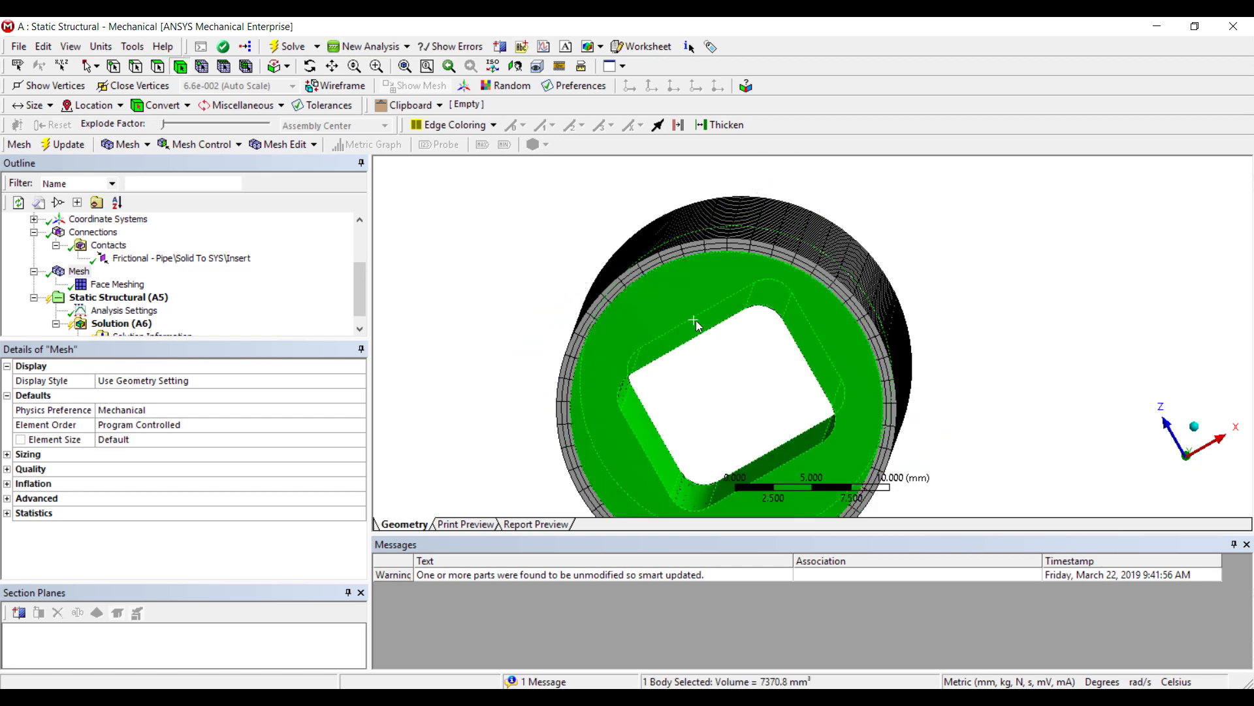
right_click(692, 320)
mouse_move(914, 174)
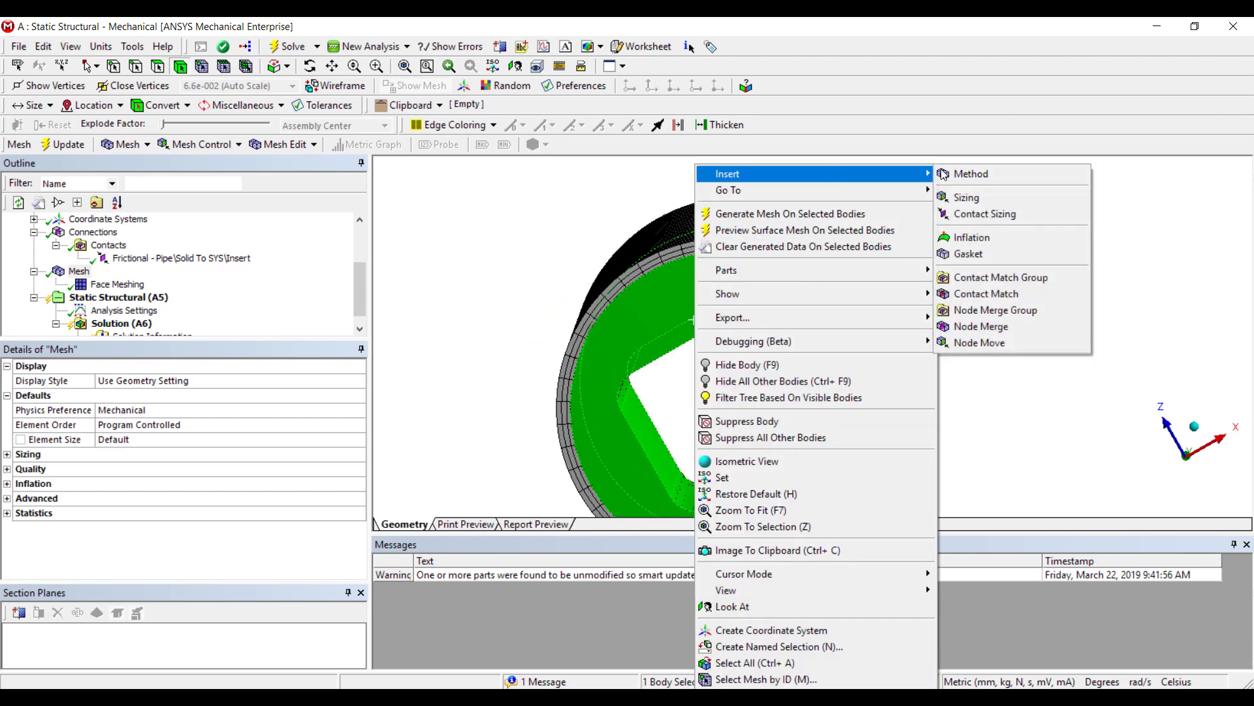
click(988, 202)
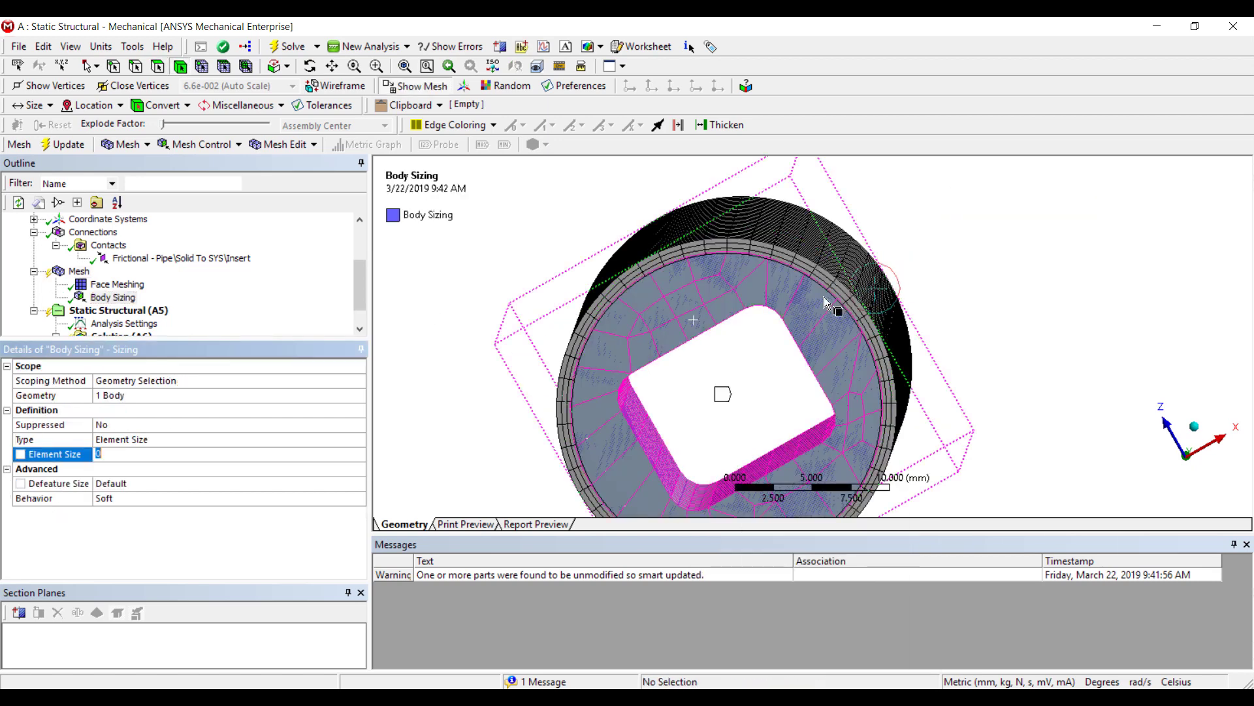
click(261, 455)
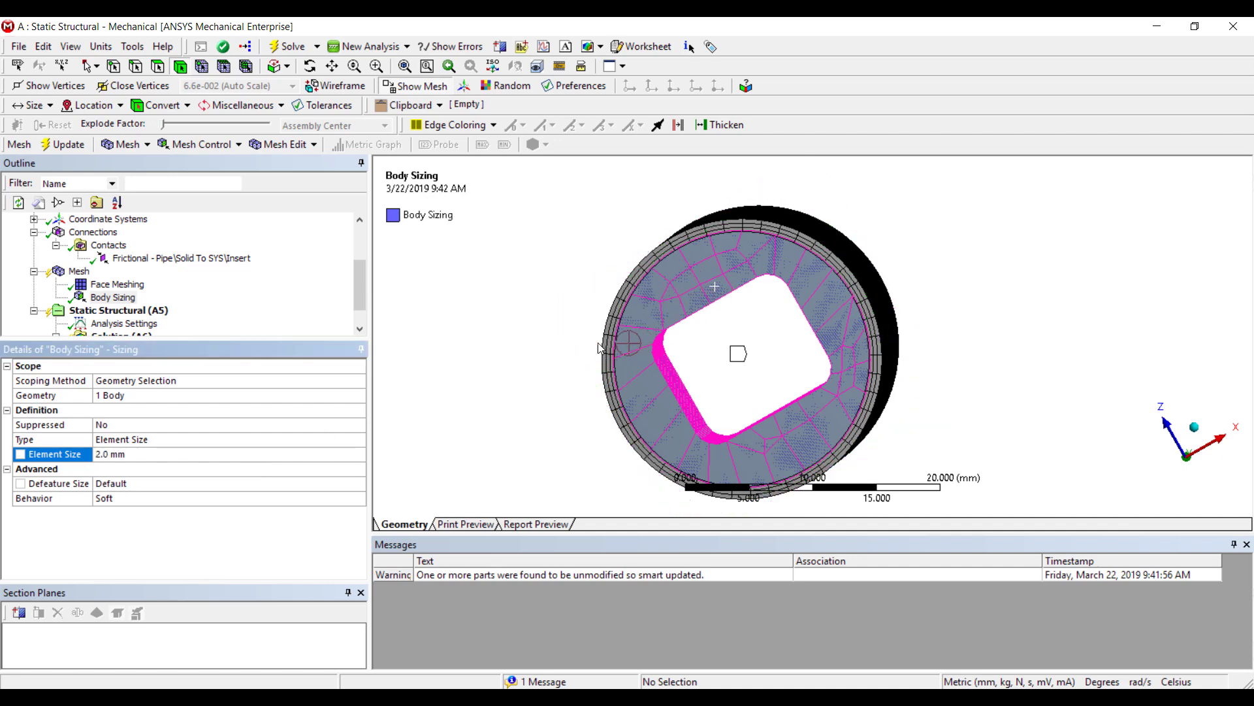
Regenerate the mesh with the Insert's body sizing and examine the elements around the square hole's rounded corners.
right_click(84, 270)
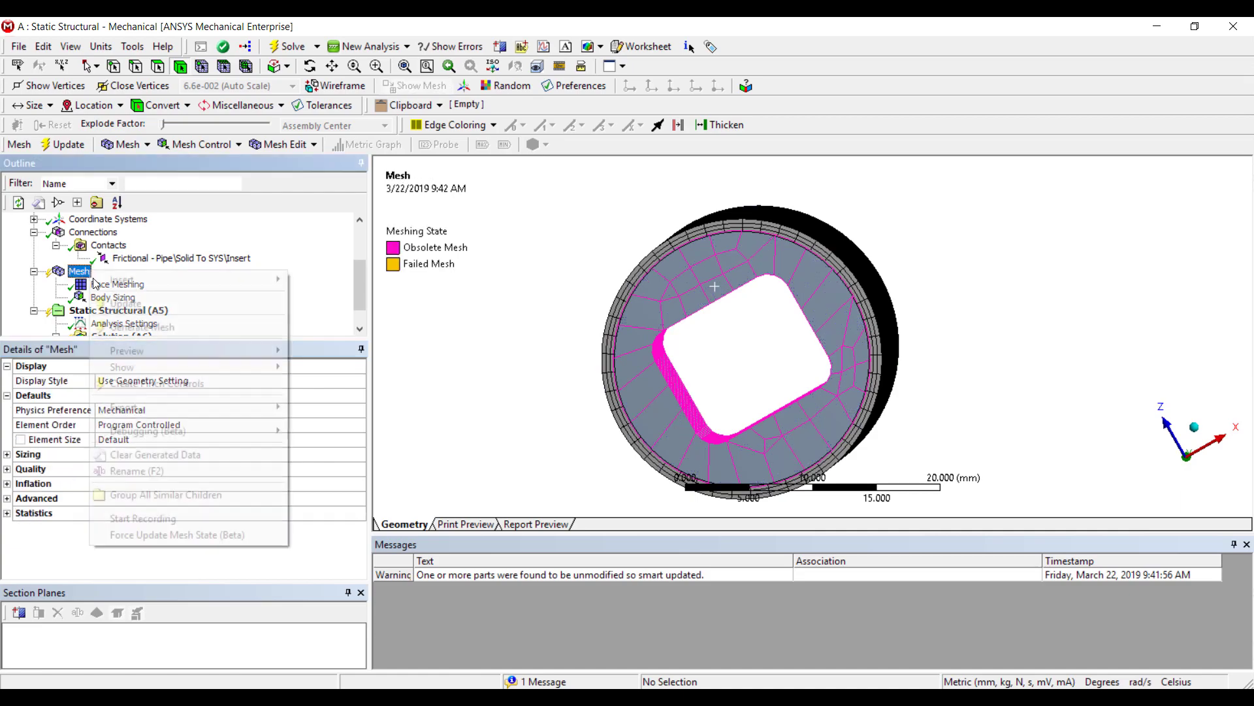
click(124, 328)
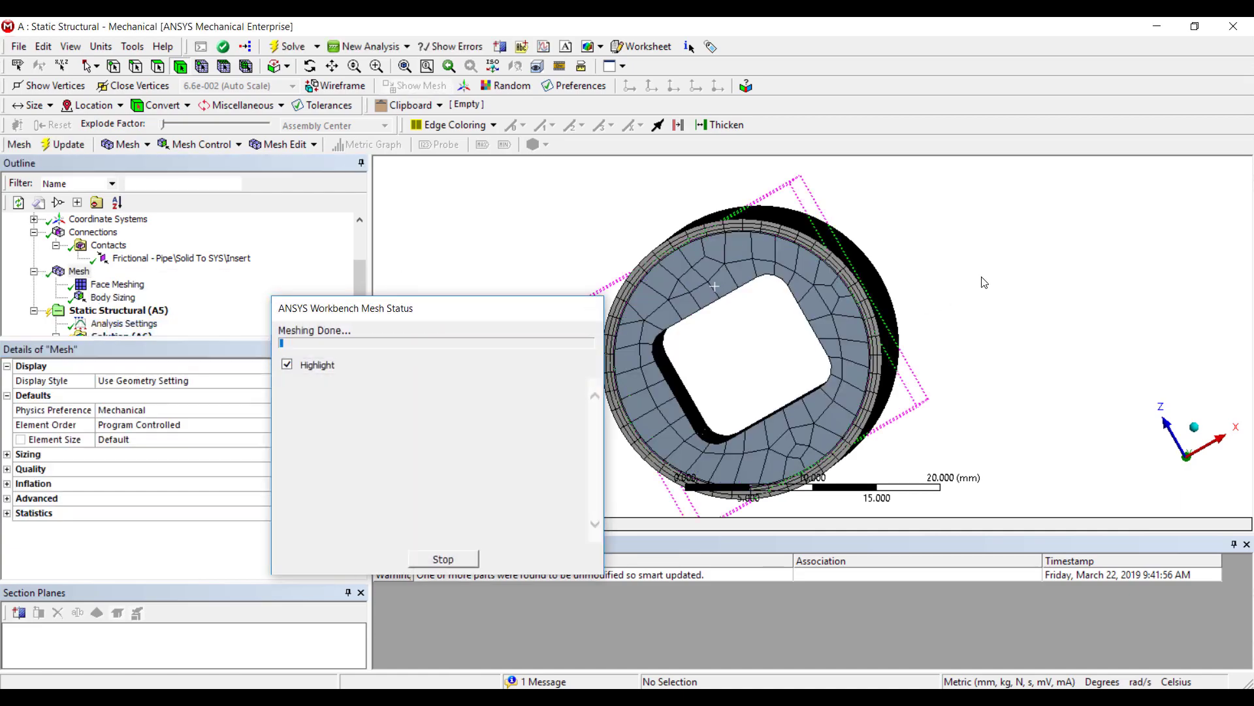
middle_drag(818, 300, 754, 239)
right_drag(794, 273, 794, 275)
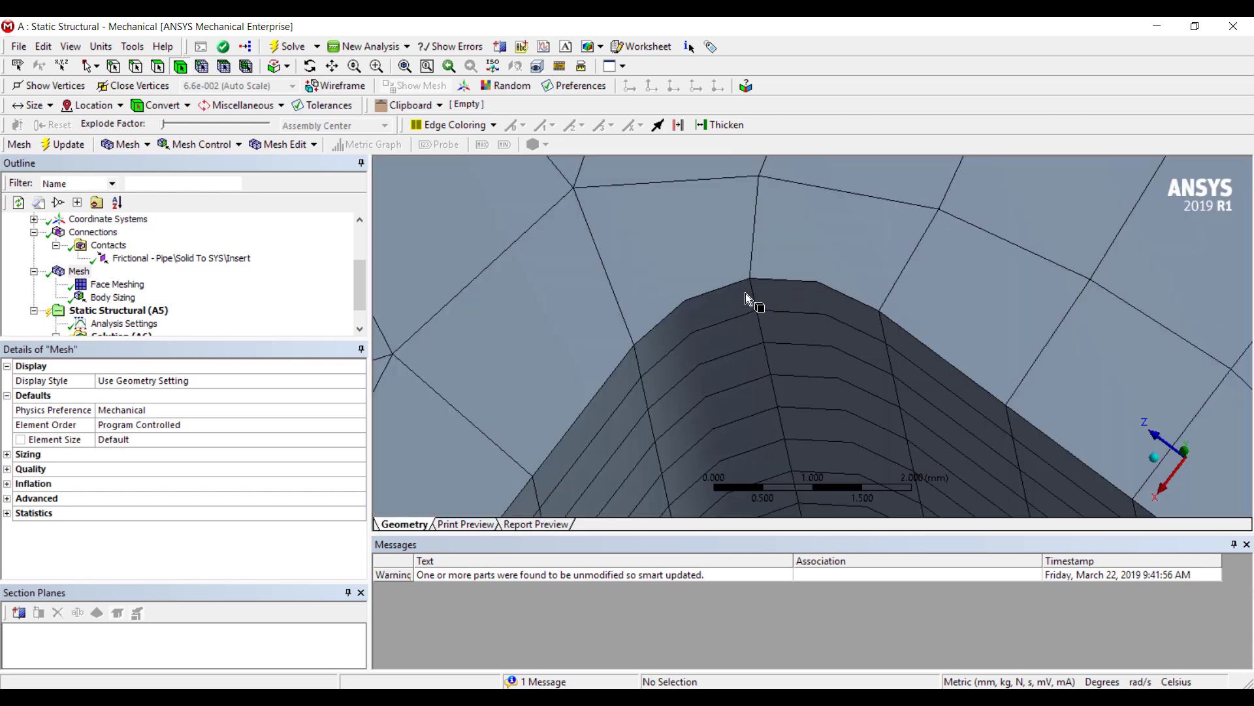
scroll(790, 324, down, 10)
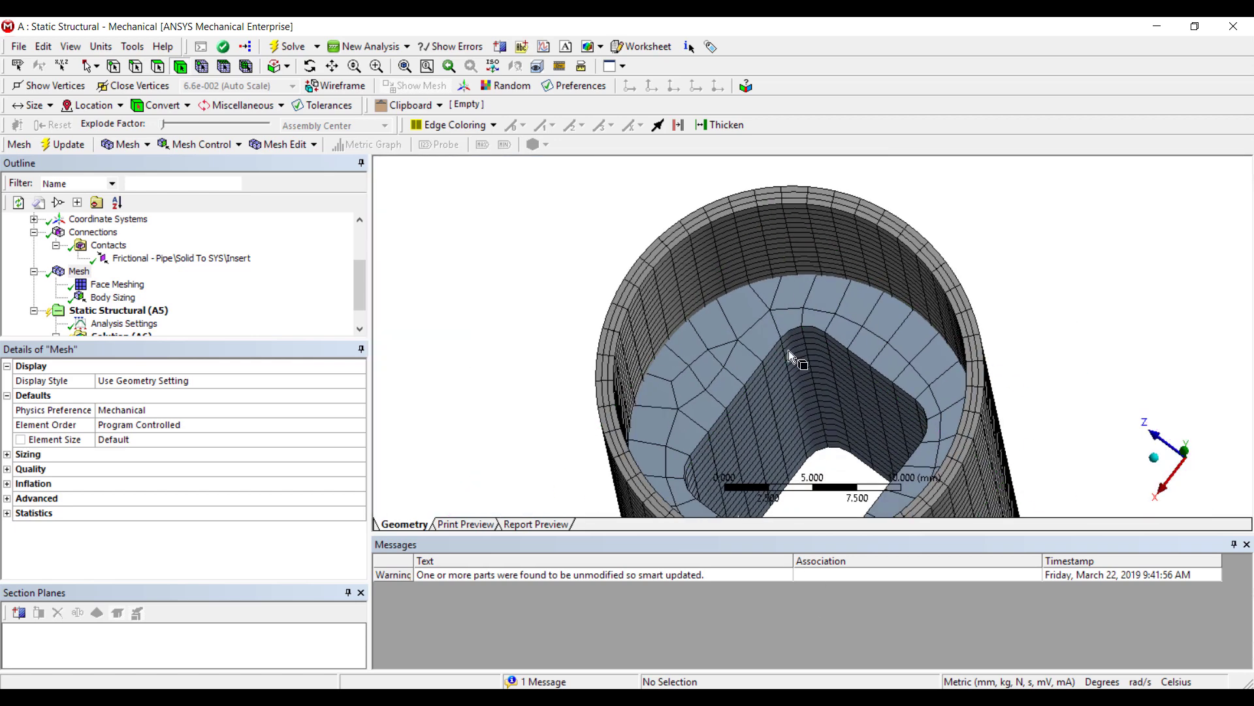
ctrl+middle_drag(787, 337, 782, 316)
scroll(127, 315, down, 1)
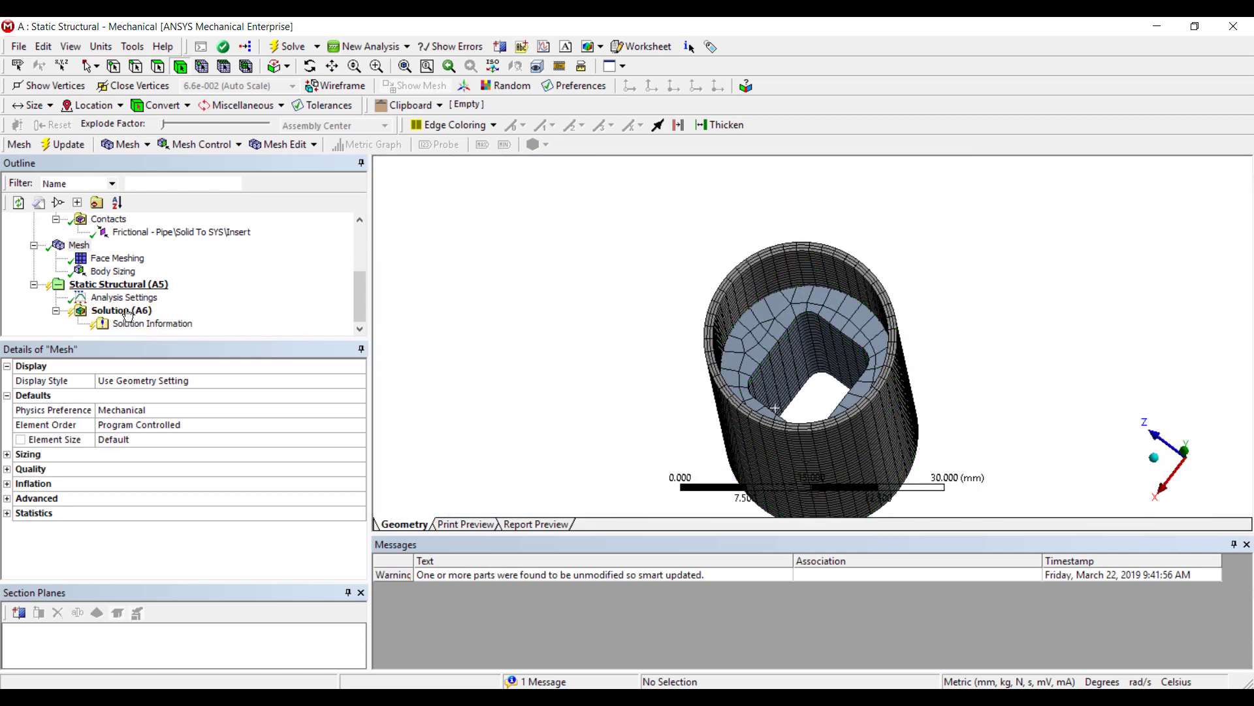
Add a Frictionless Support to the static structural analysis on the coplanar end faces of the pipe and Insert.
click(118, 285)
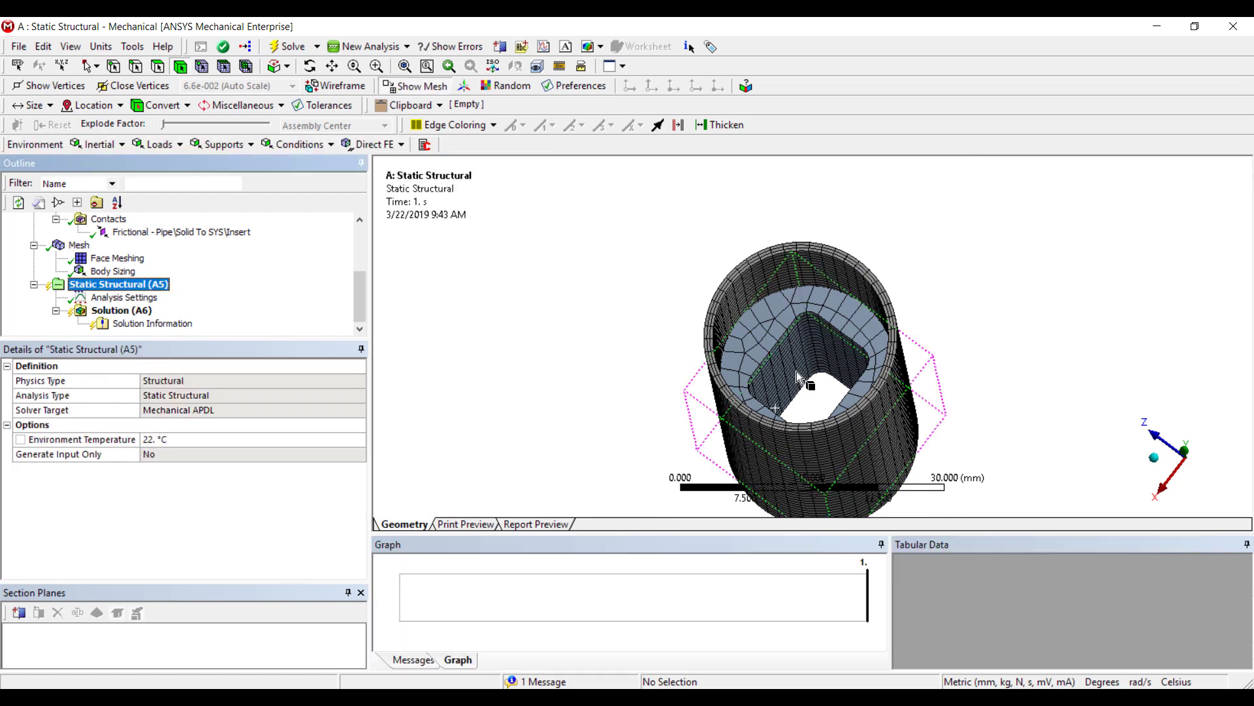
middle_drag(810, 389, 815, 343)
scroll(815, 344, down, 4)
ctrl+middle_drag(845, 400, 797, 303)
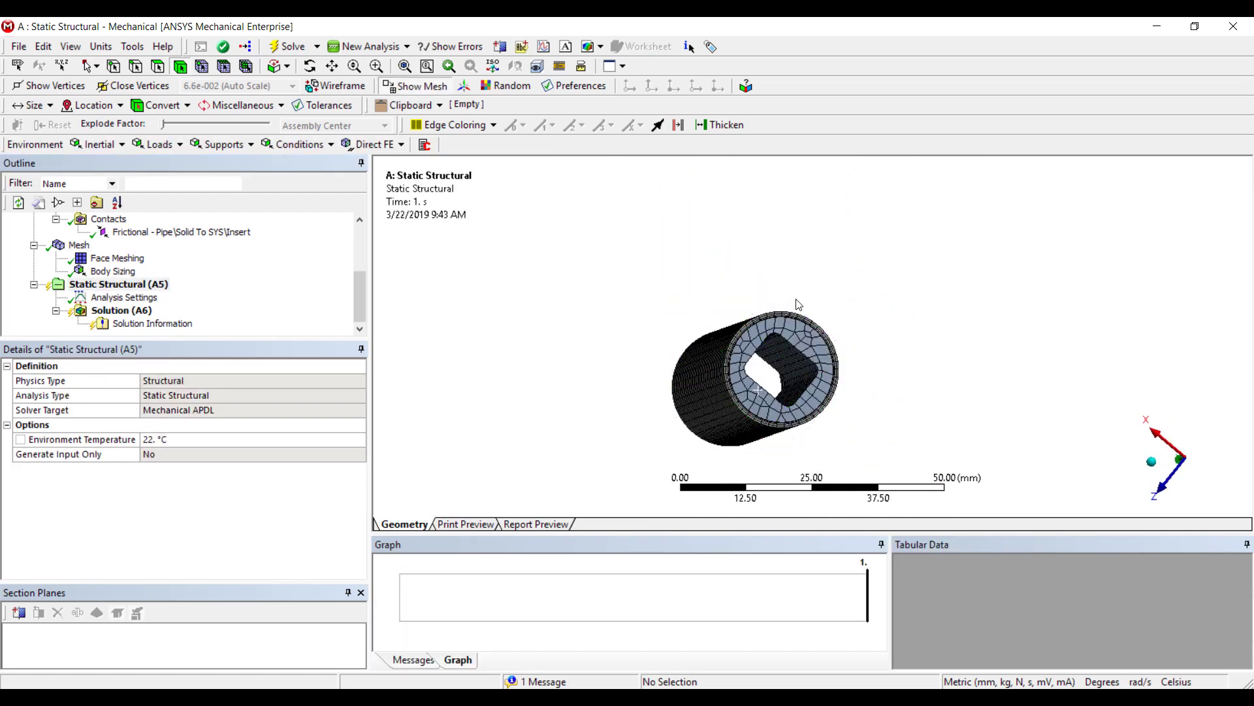
scroll(723, 317, up, 5)
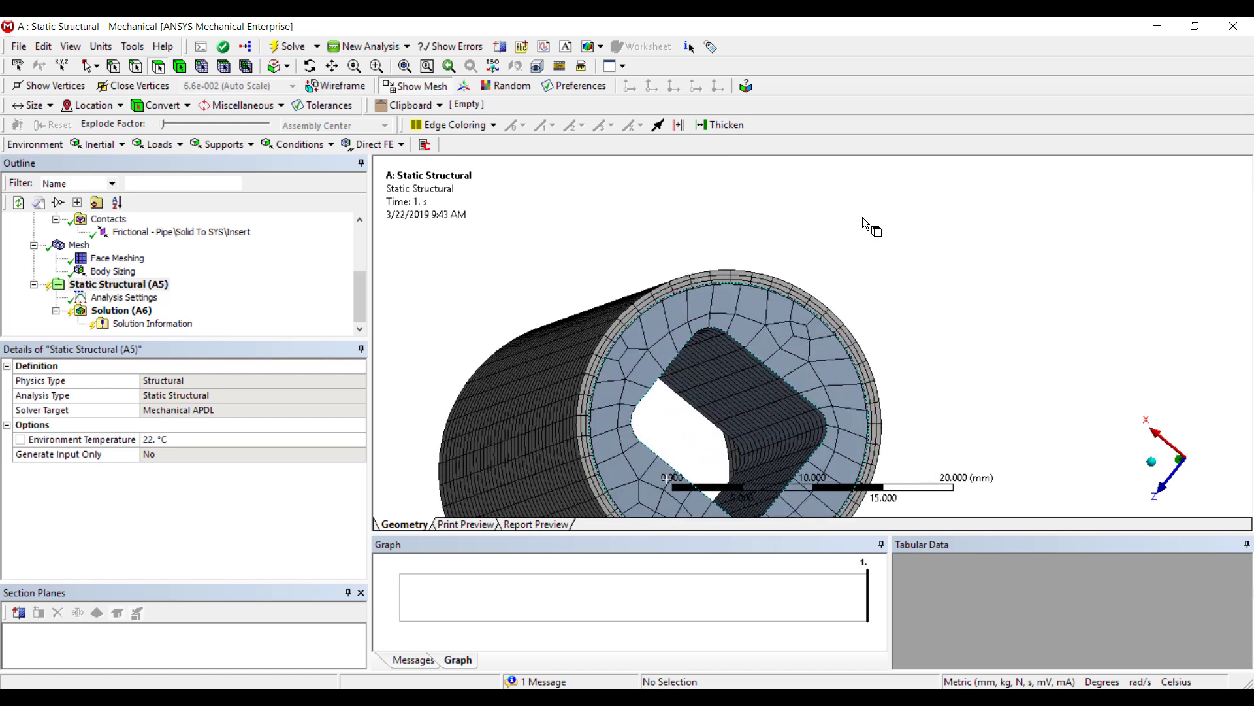
click(836, 333)
right_click(845, 329)
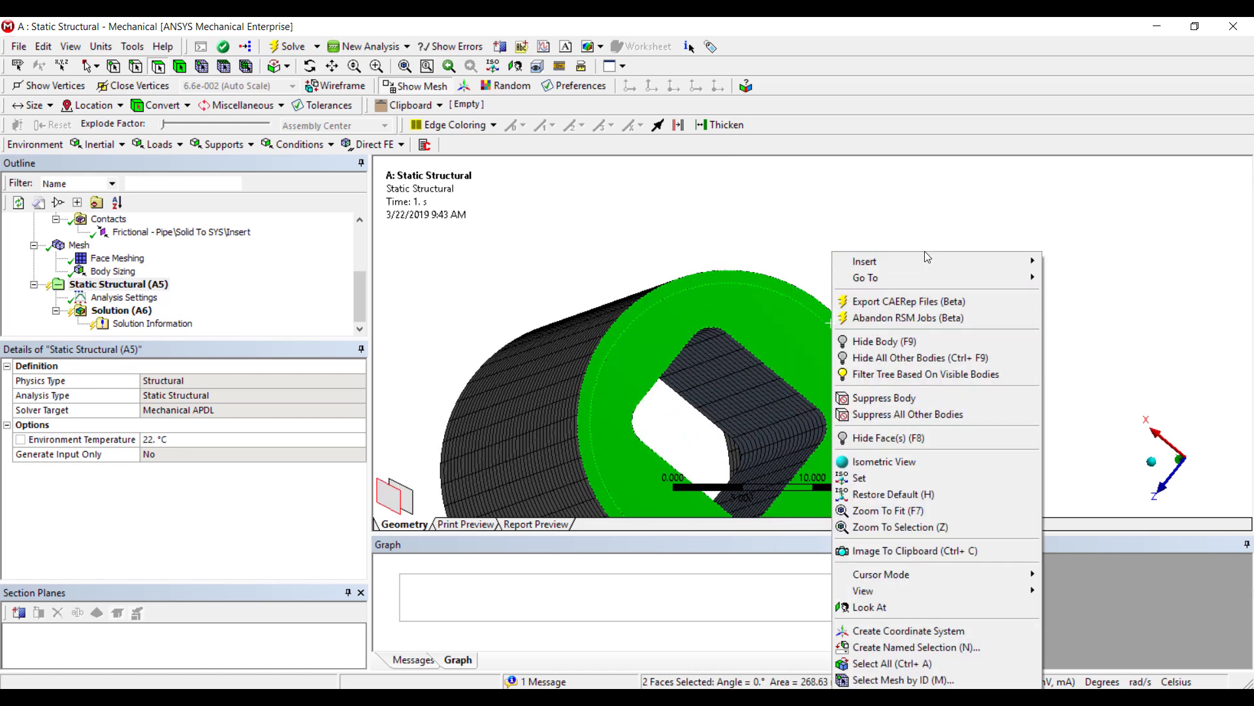
mouse_move(928, 260)
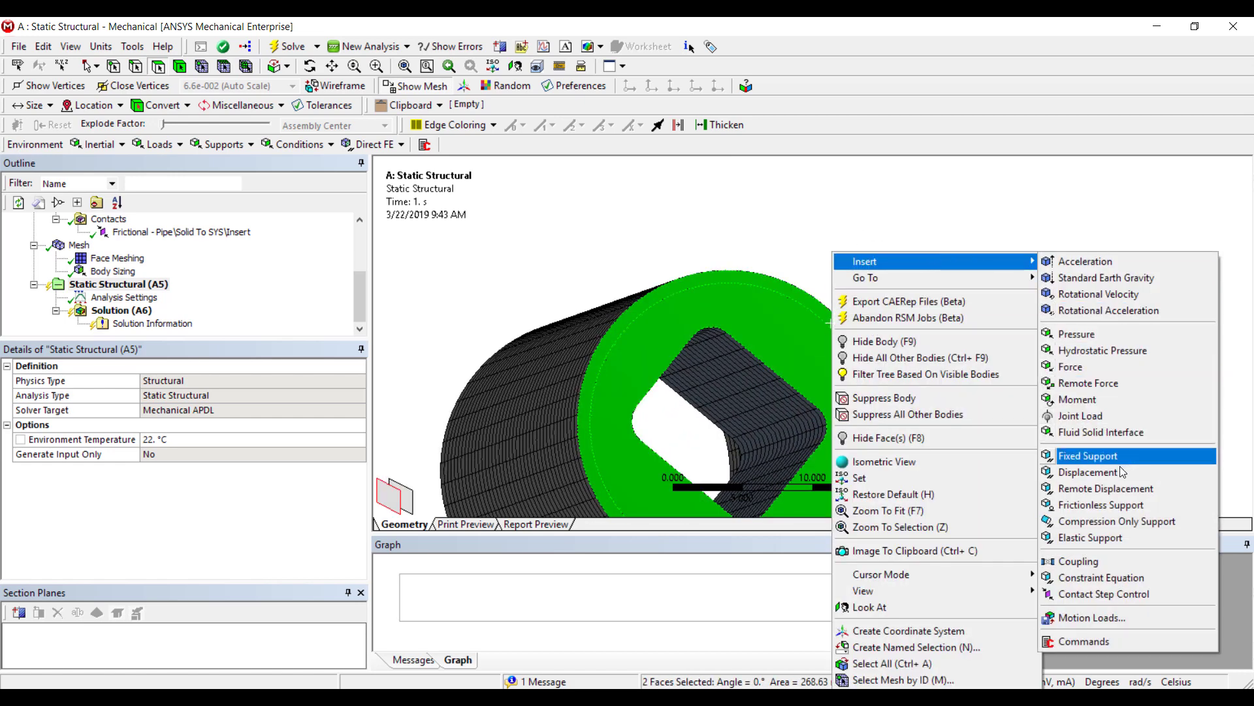
click(1111, 504)
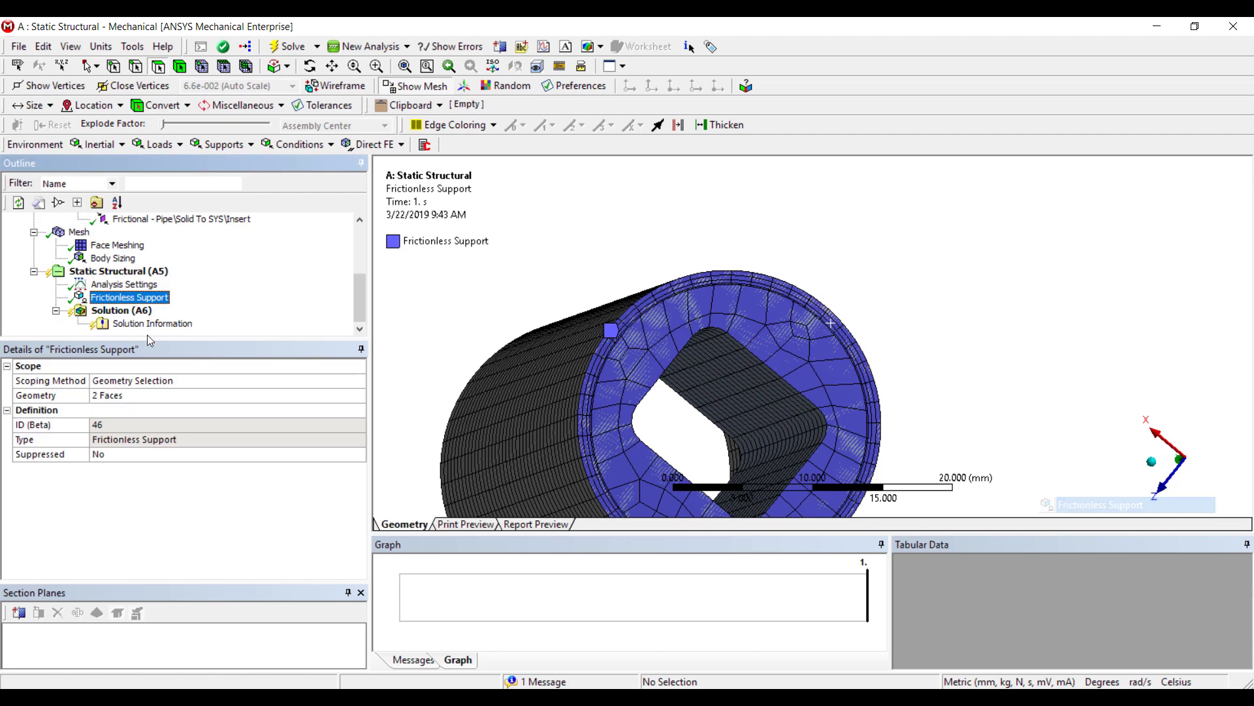
Turn on Weak Springs and Large Deflection in the analysis settings.
click(117, 285)
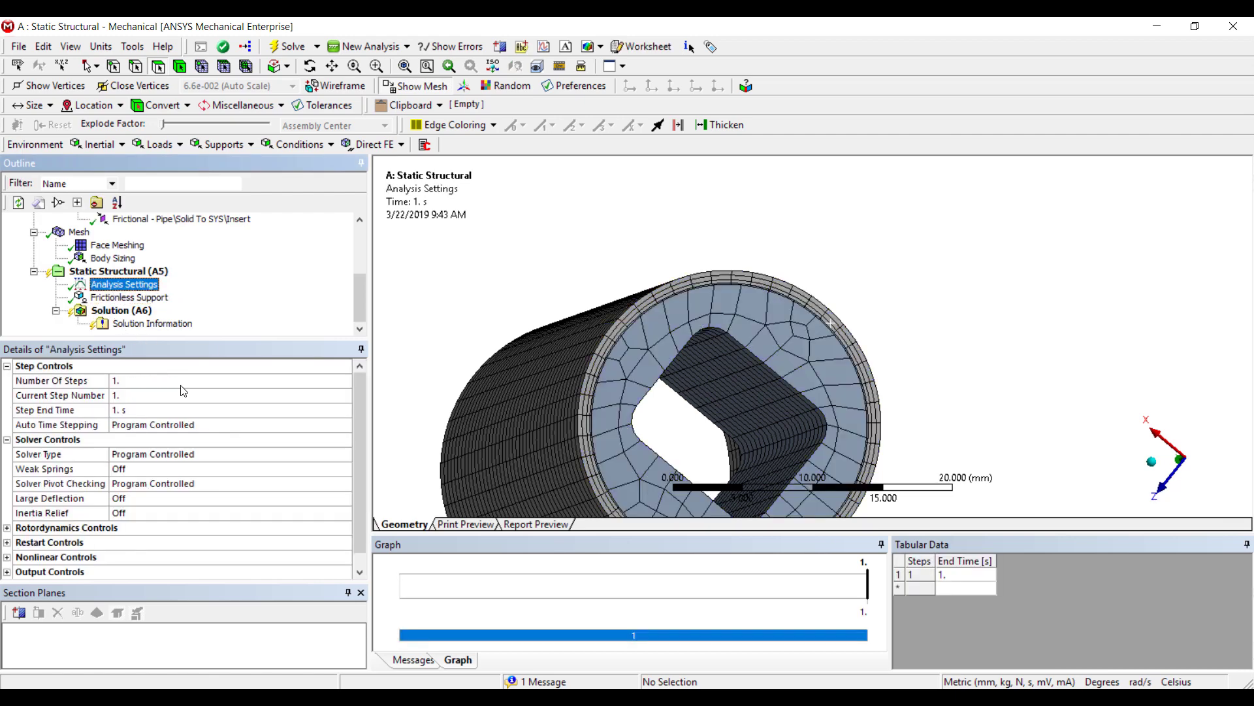
click(345, 468)
click(228, 491)
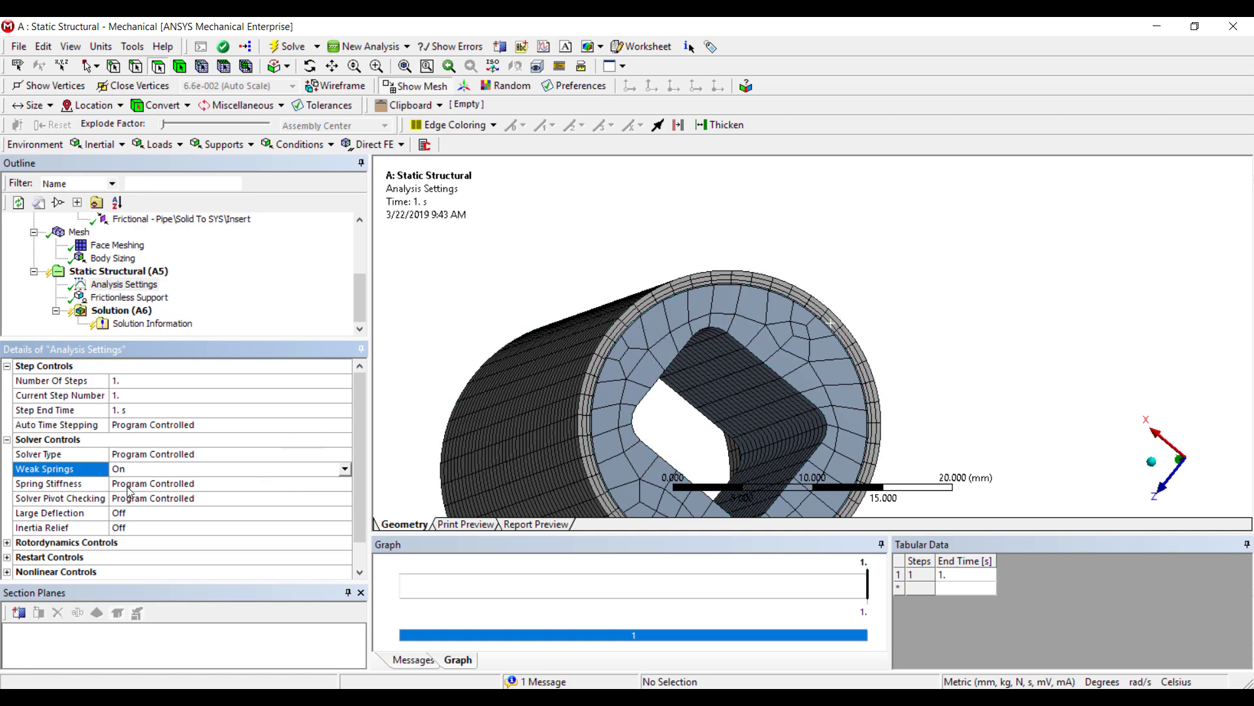
middle_drag(709, 345, 721, 384)
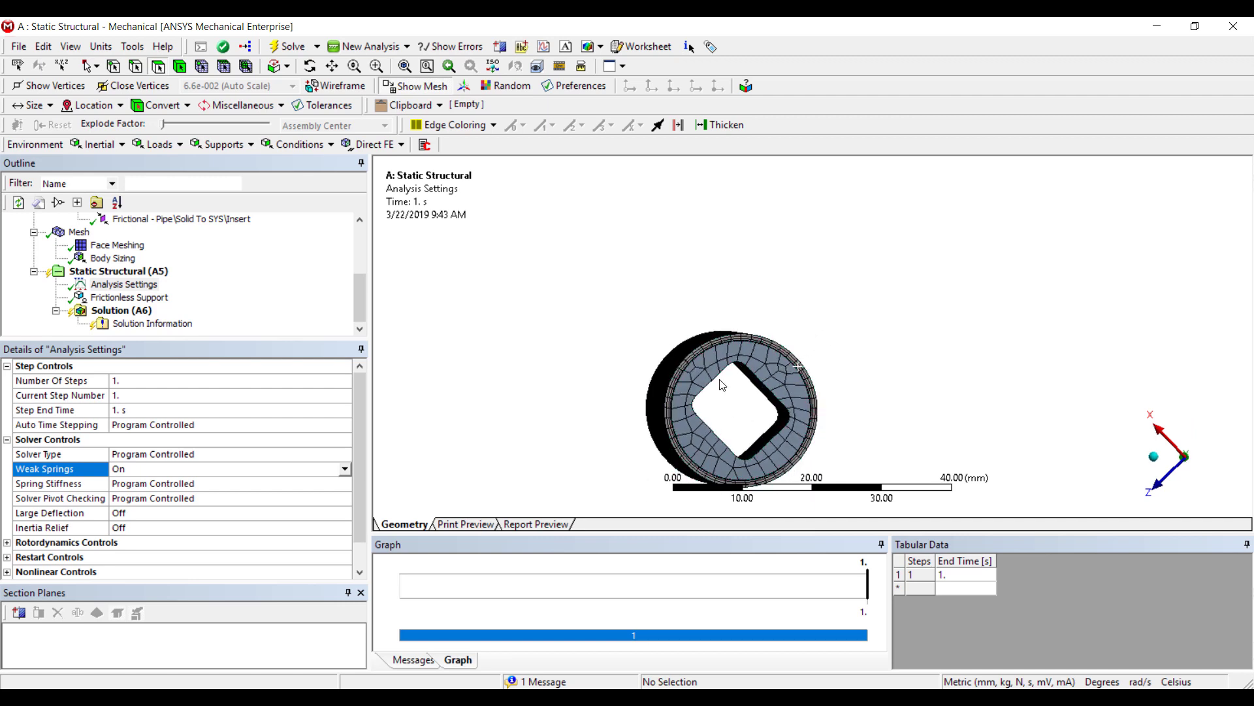
double_click(133, 513)
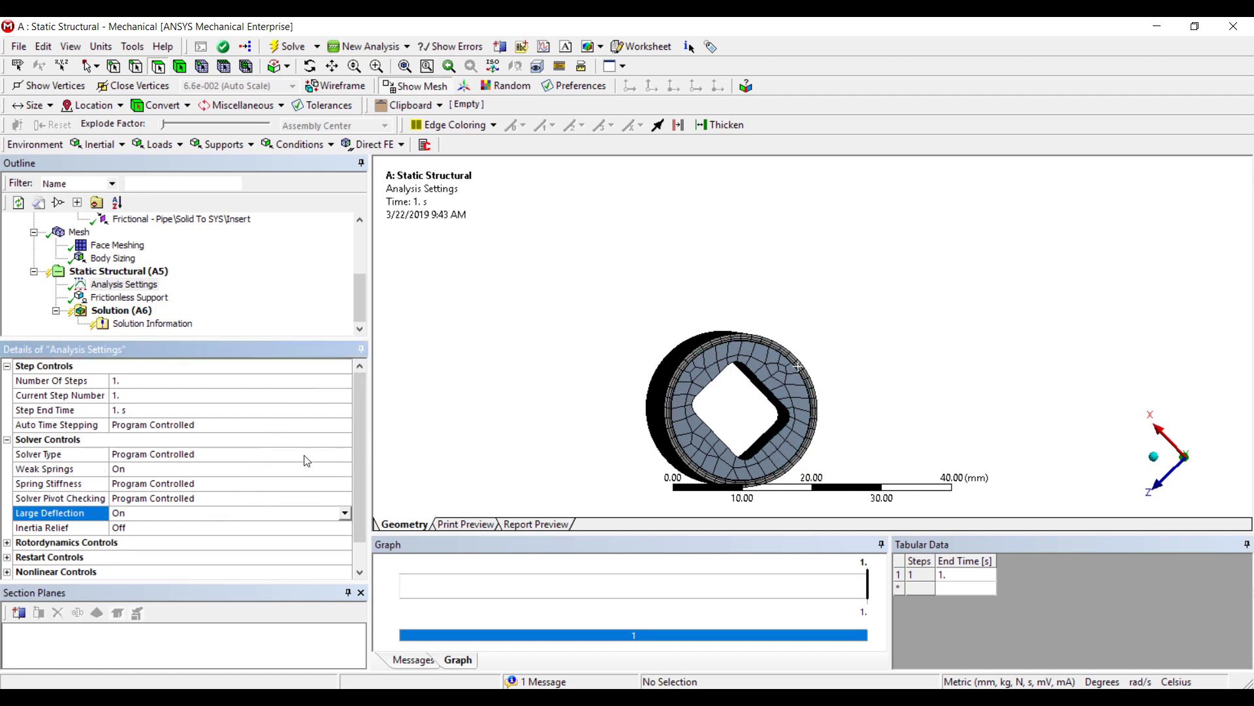
Turn on Auto Time Stepping defined by substeps, with 10 initial and 10000 maximum substeps.
click(346, 430)
click(344, 425)
click(281, 456)
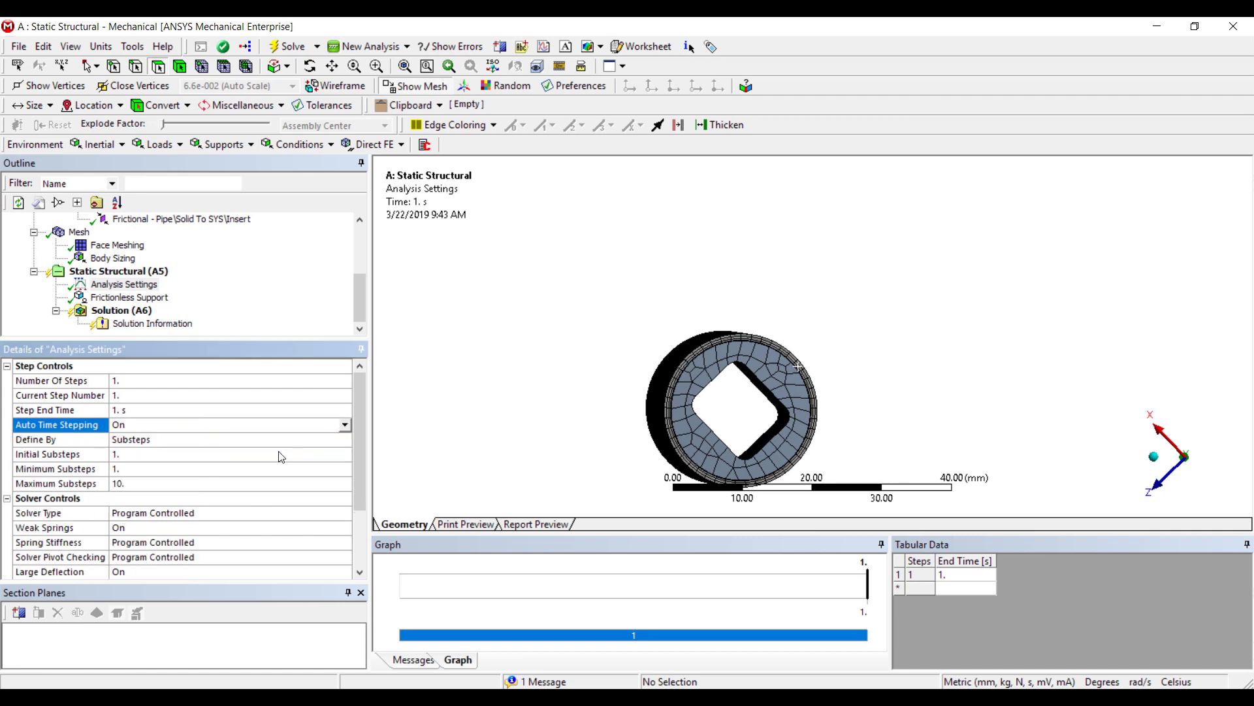
click(188, 453)
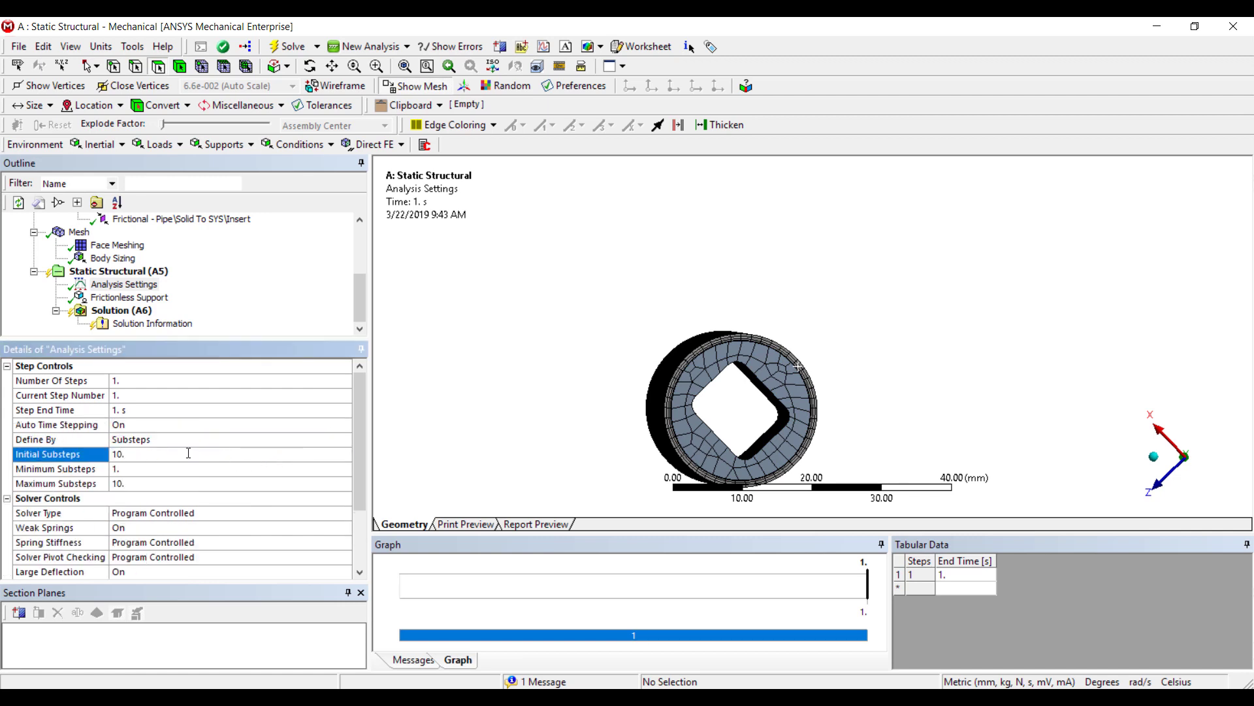
click(167, 482)
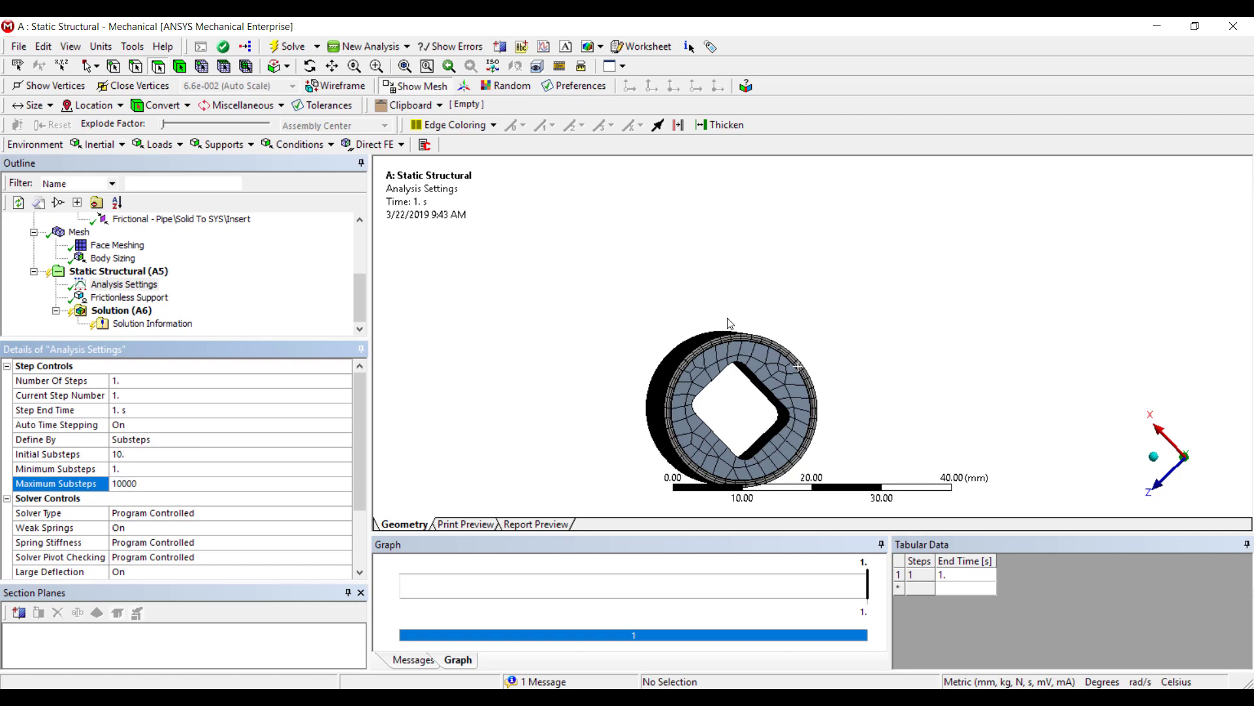
Set the Interface Treatment of the frictional contact between pipe and Insert to Add Offset, Ramped Effects.
middle_drag(729, 322, 607, 385)
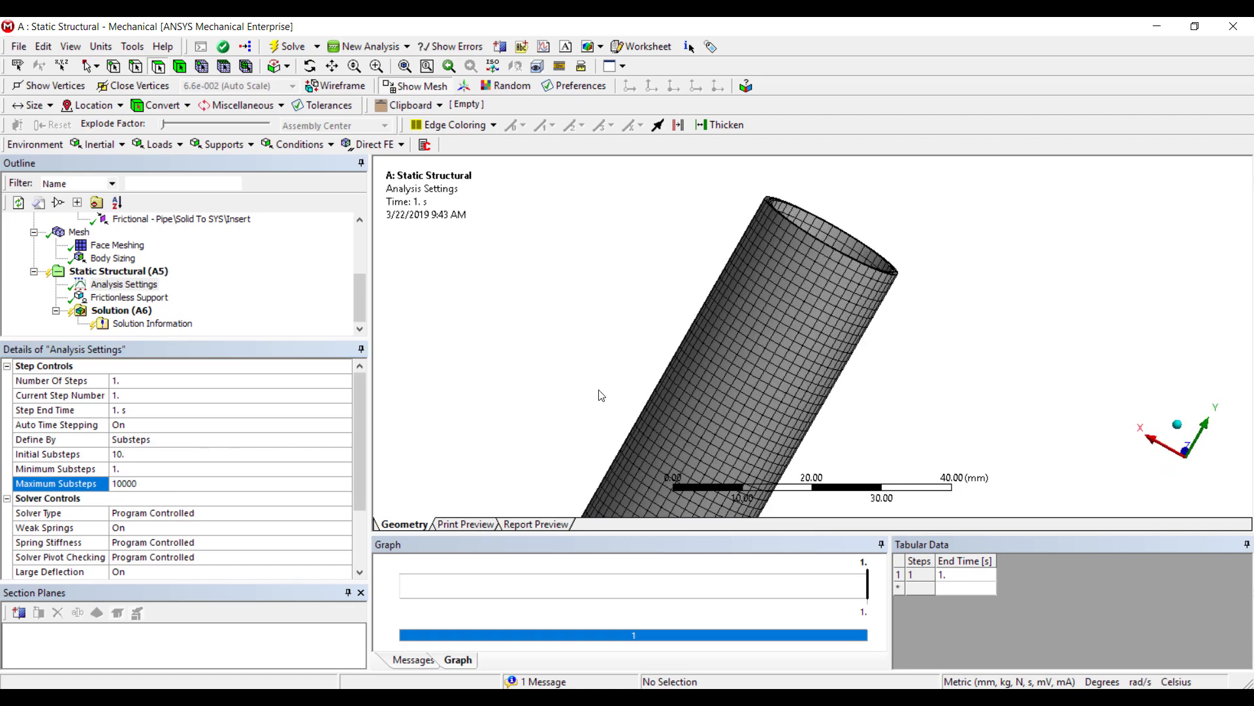
scroll(601, 395, down, 5)
click(179, 221)
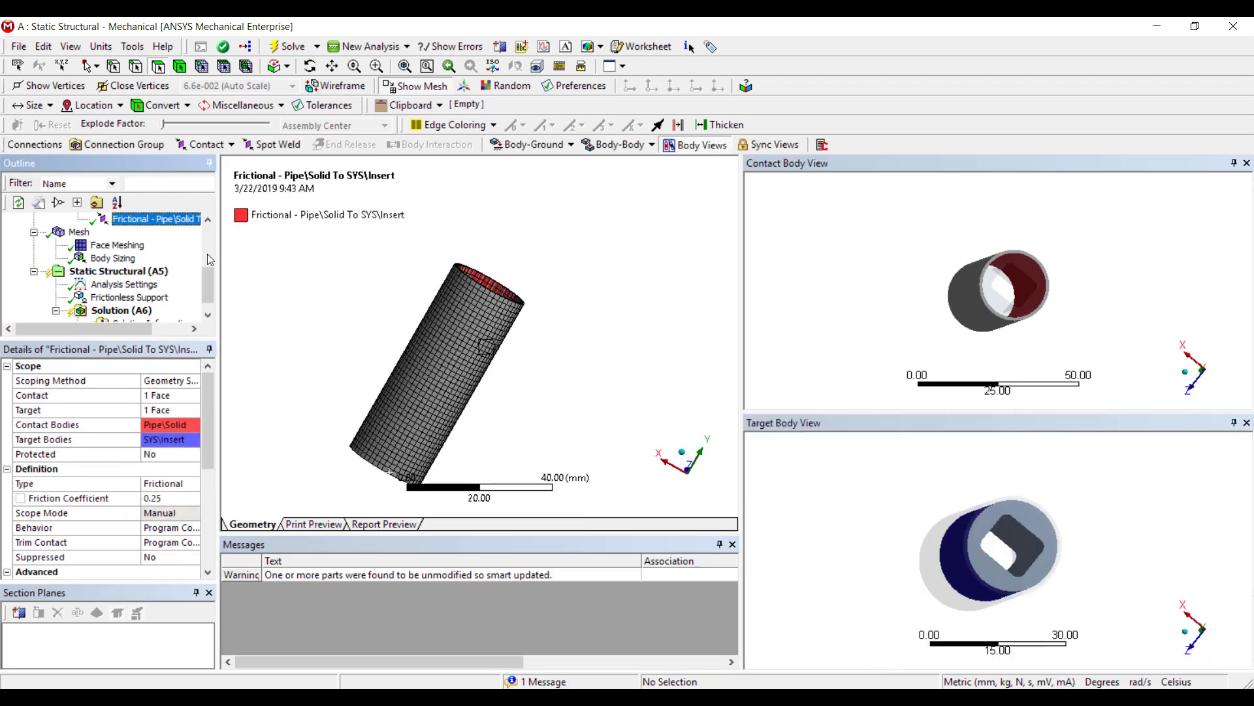
middle_drag(450, 386, 490, 292)
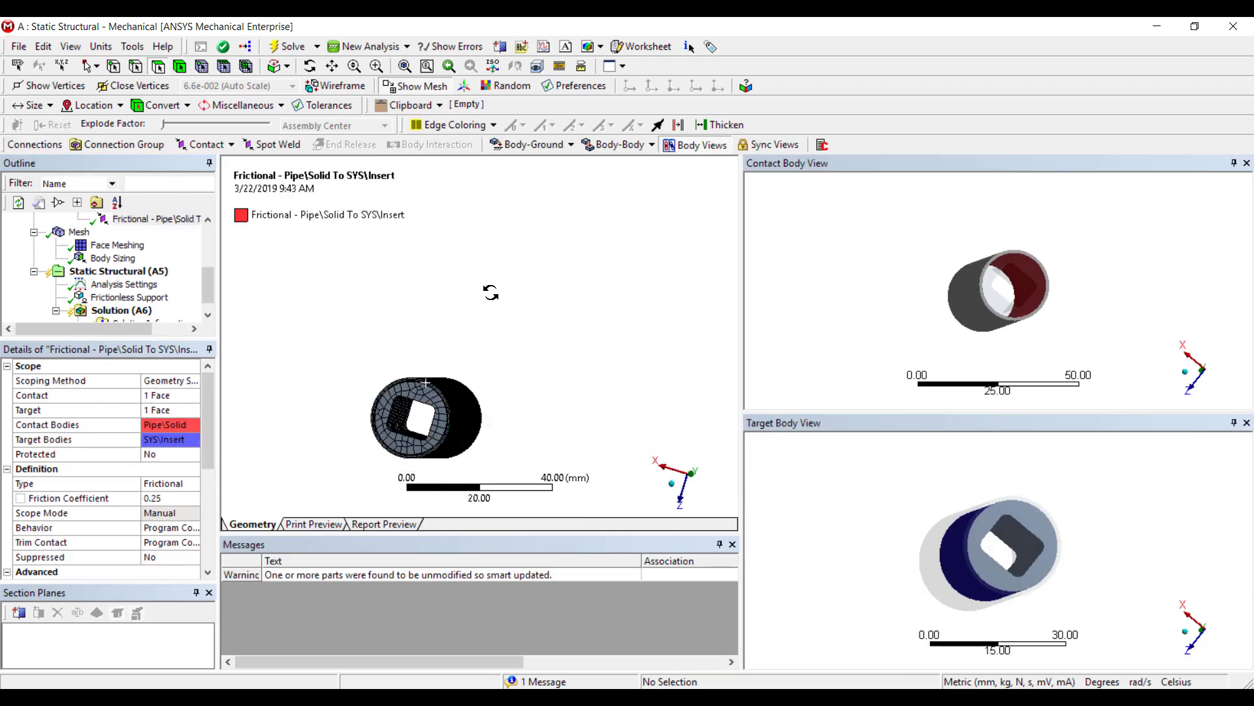
scroll(144, 507, down, 4)
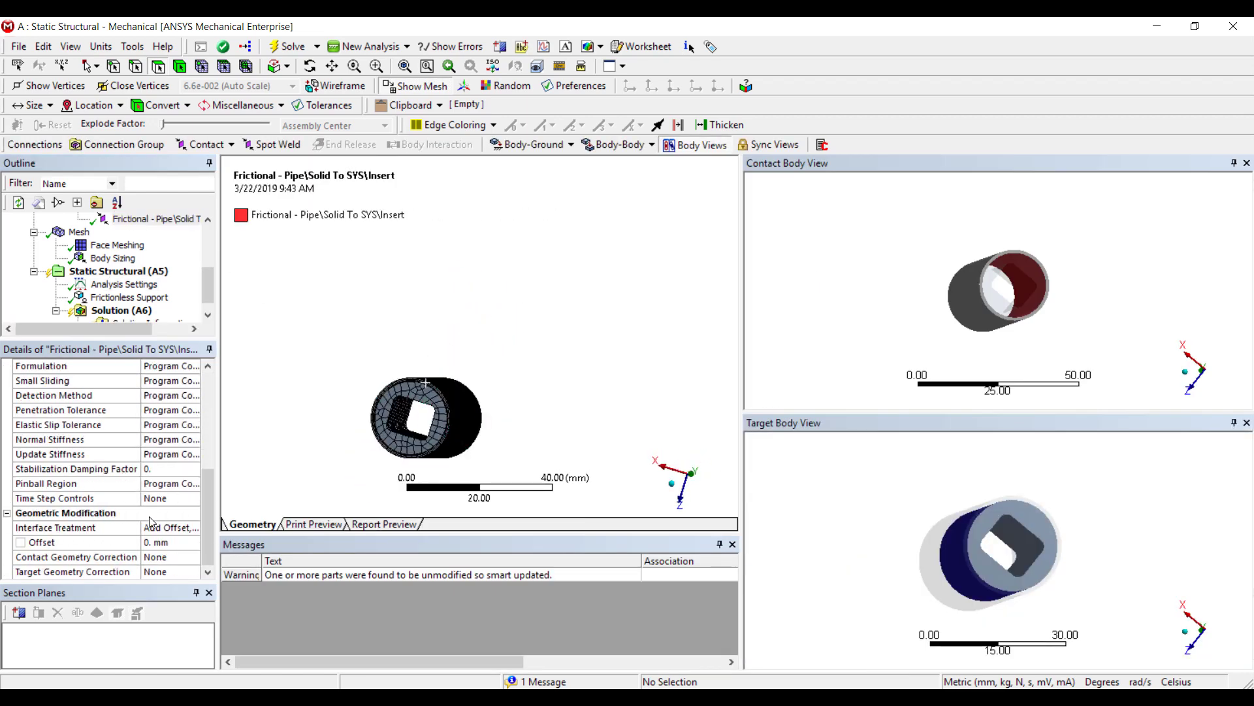
click(175, 529)
click(194, 529)
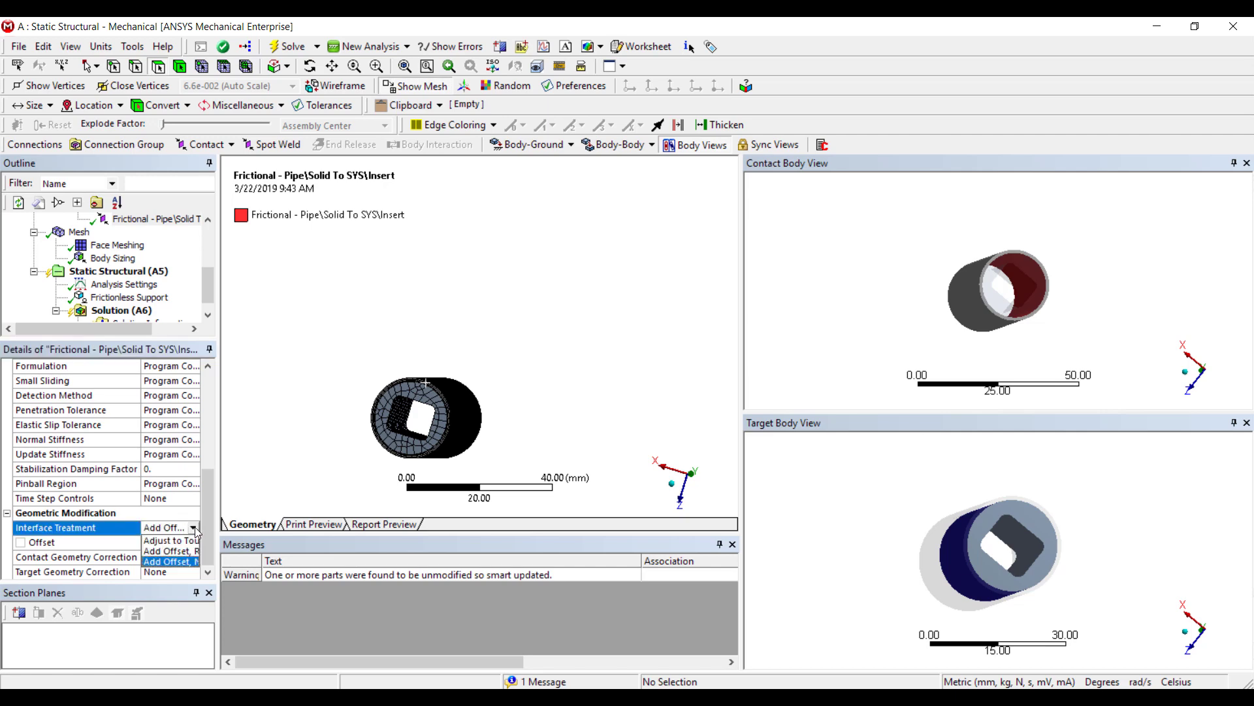
drag(218, 515, 323, 514)
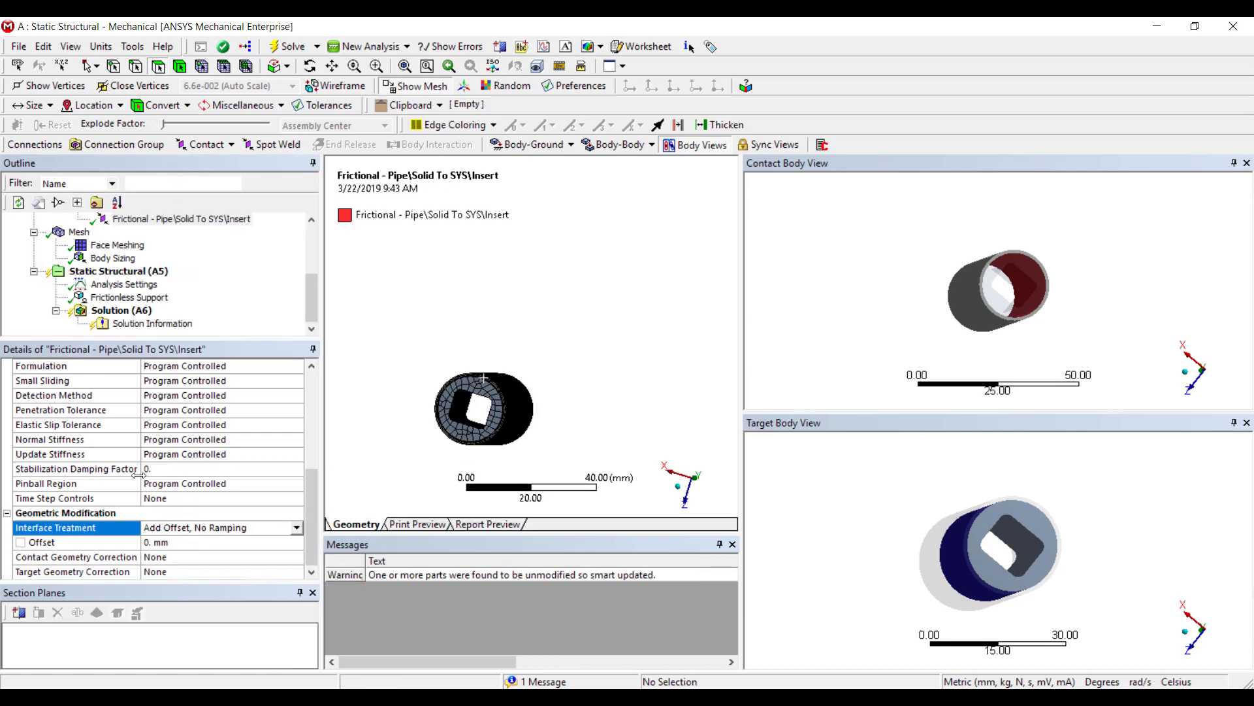
click(294, 528)
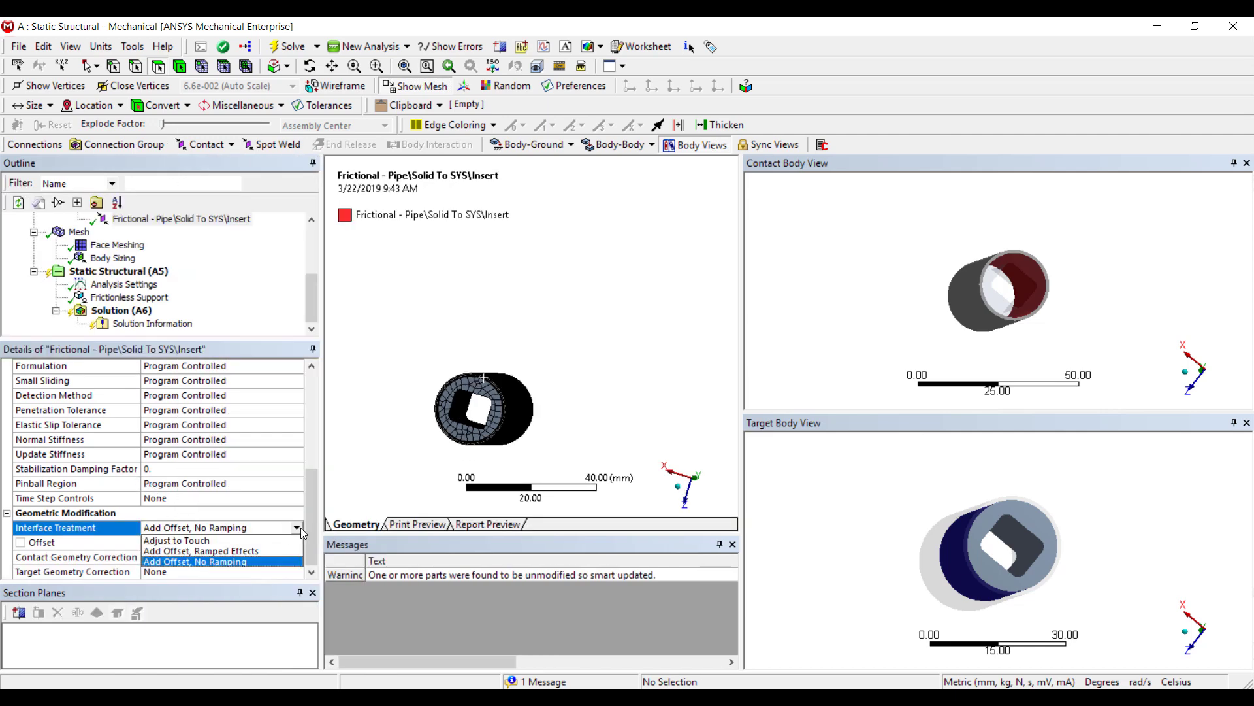
click(204, 552)
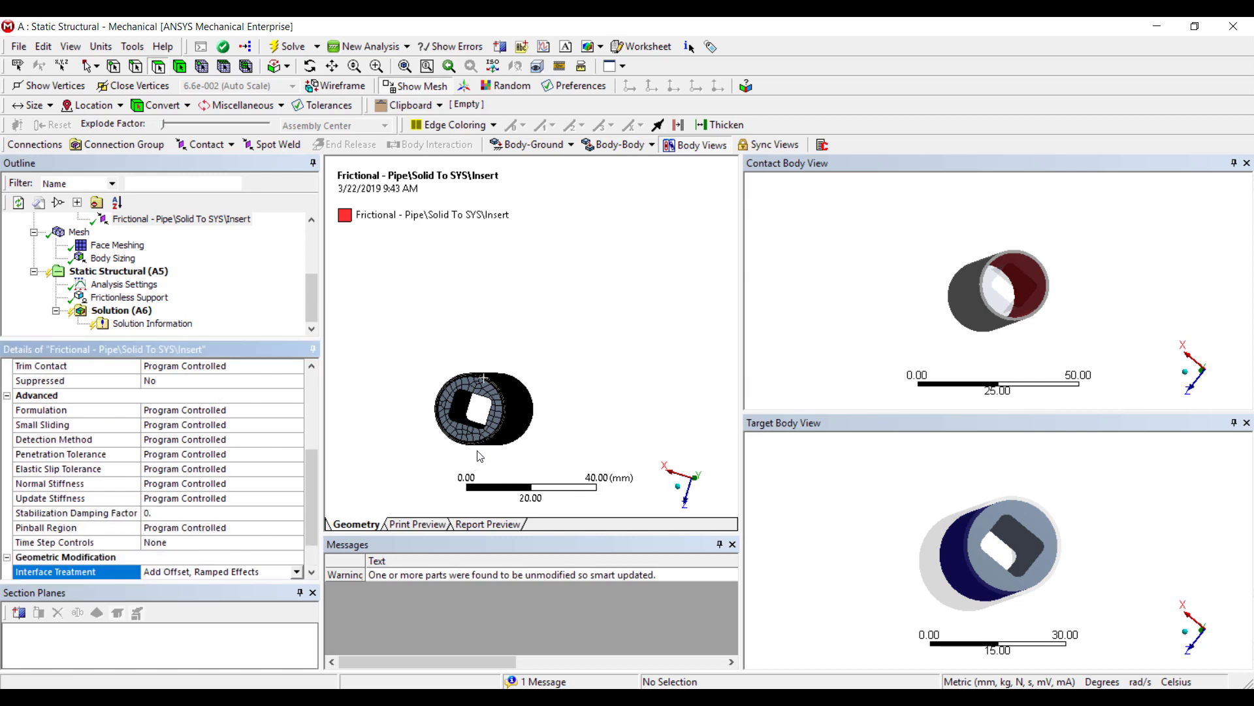
Inspect the meshed interface between the pipe and the Insert, and solve the static structural analysis.
scroll(493, 399, up, 5)
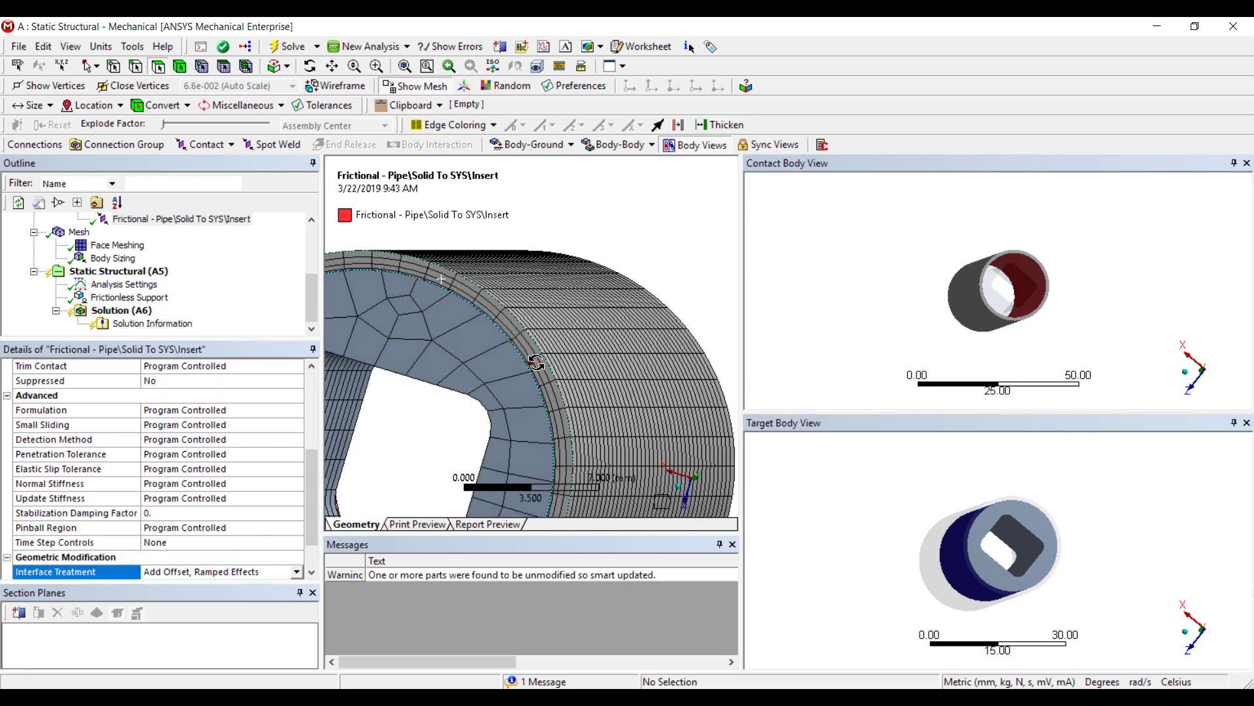
scroll(536, 363, up, 4)
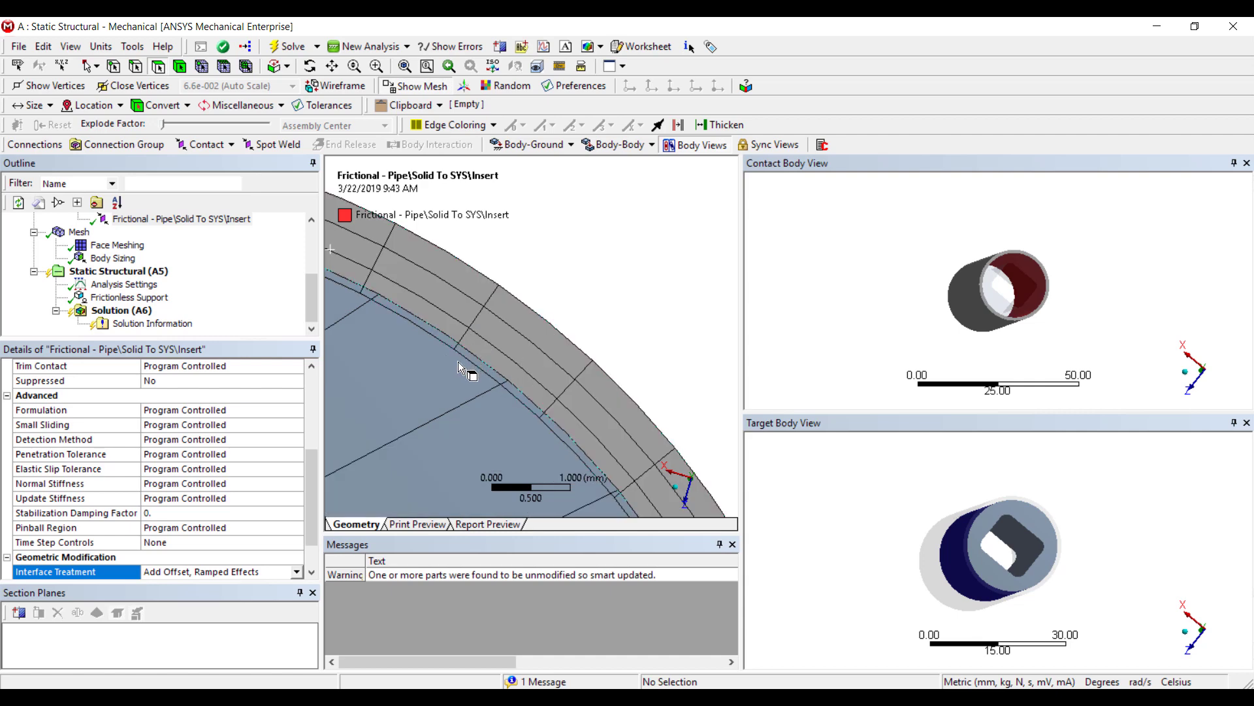
scroll(472, 262, down, 10)
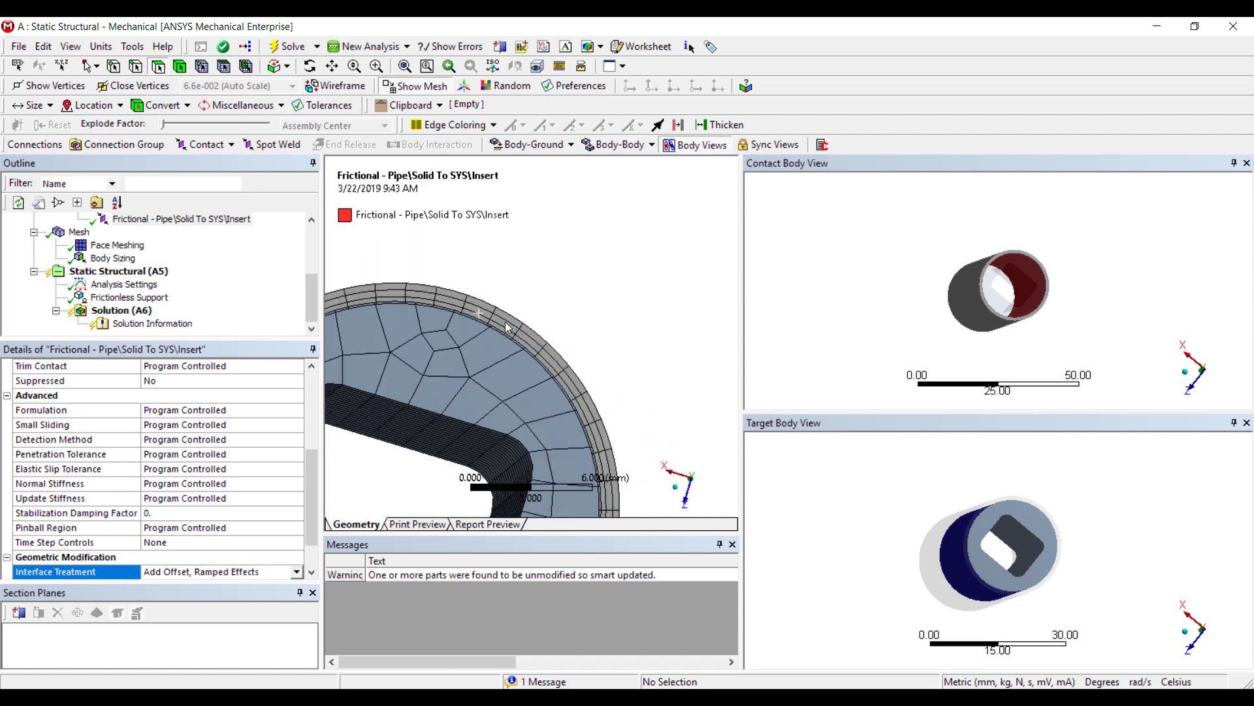
click(121, 313)
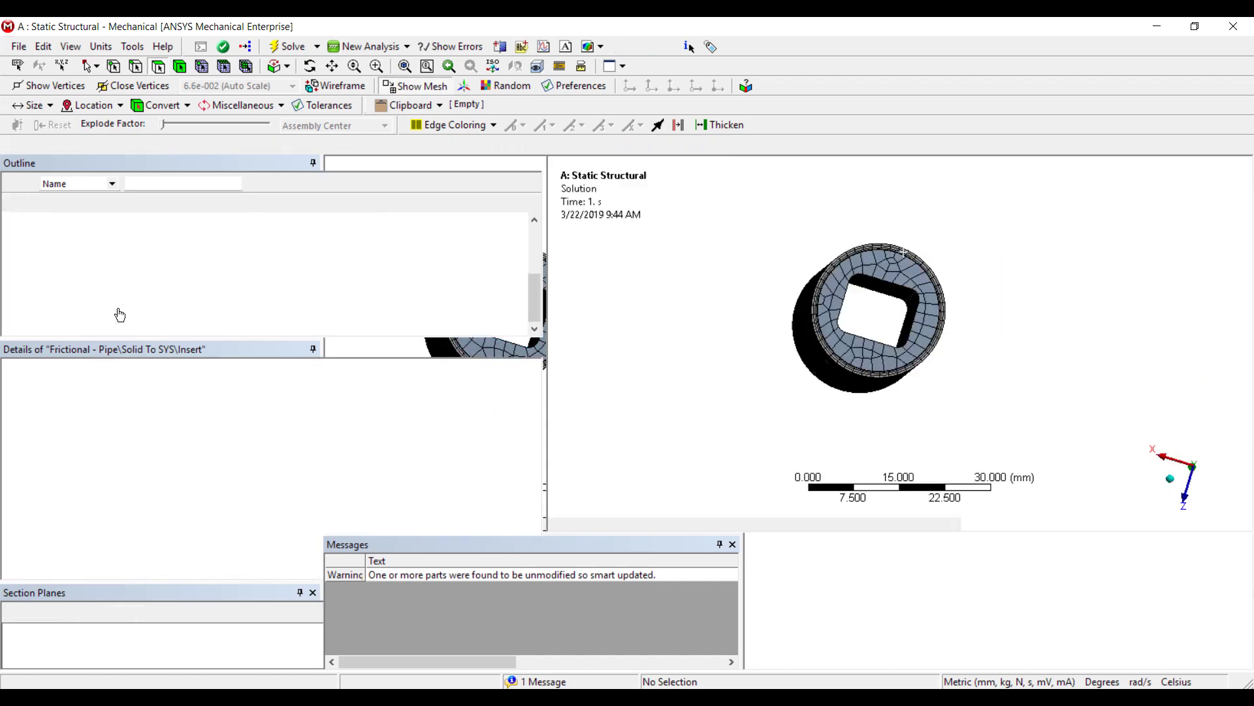
right_click(119, 311)
click(143, 347)
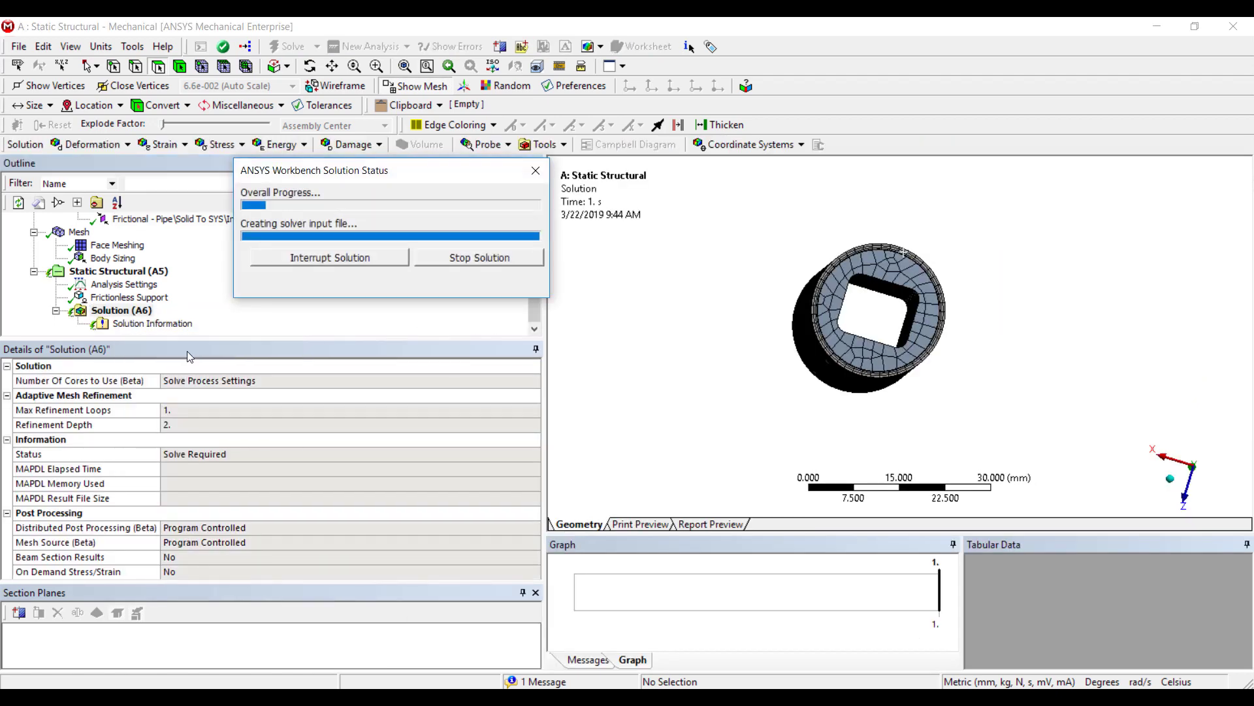
Set the Solution Information output to Force Convergence and arrange the window to monitor the running solve.
click(165, 328)
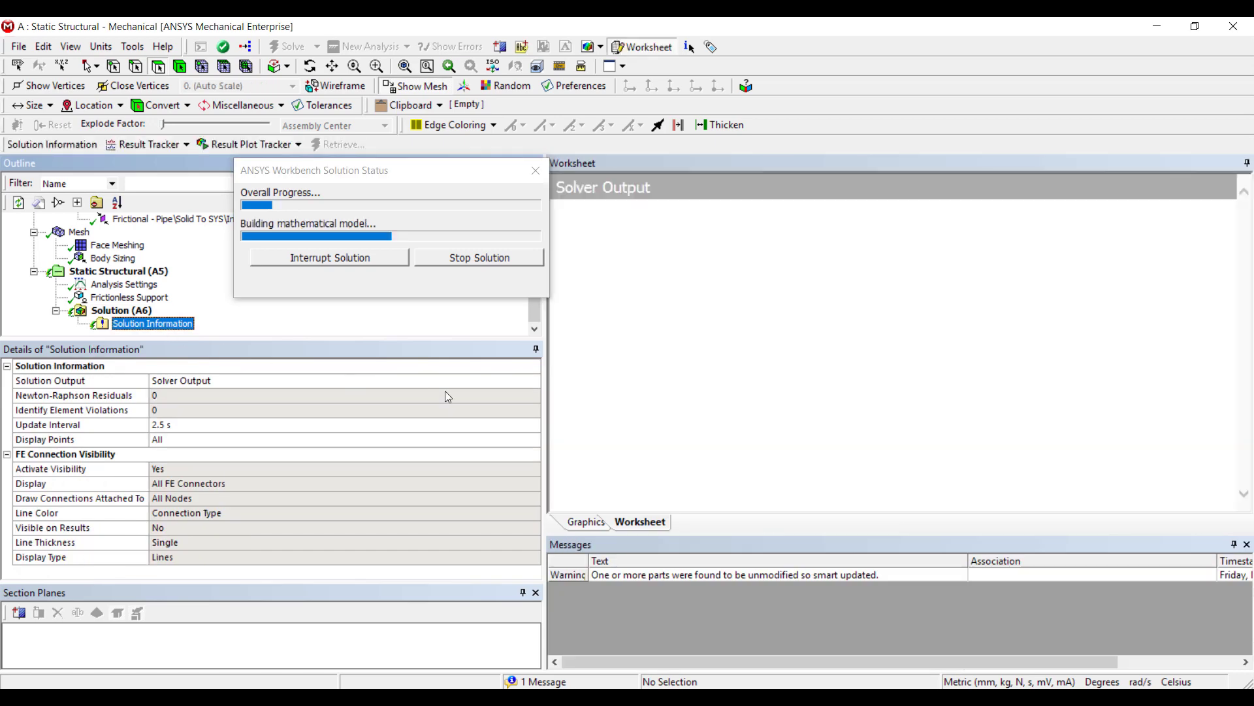
click(533, 381)
click(533, 381)
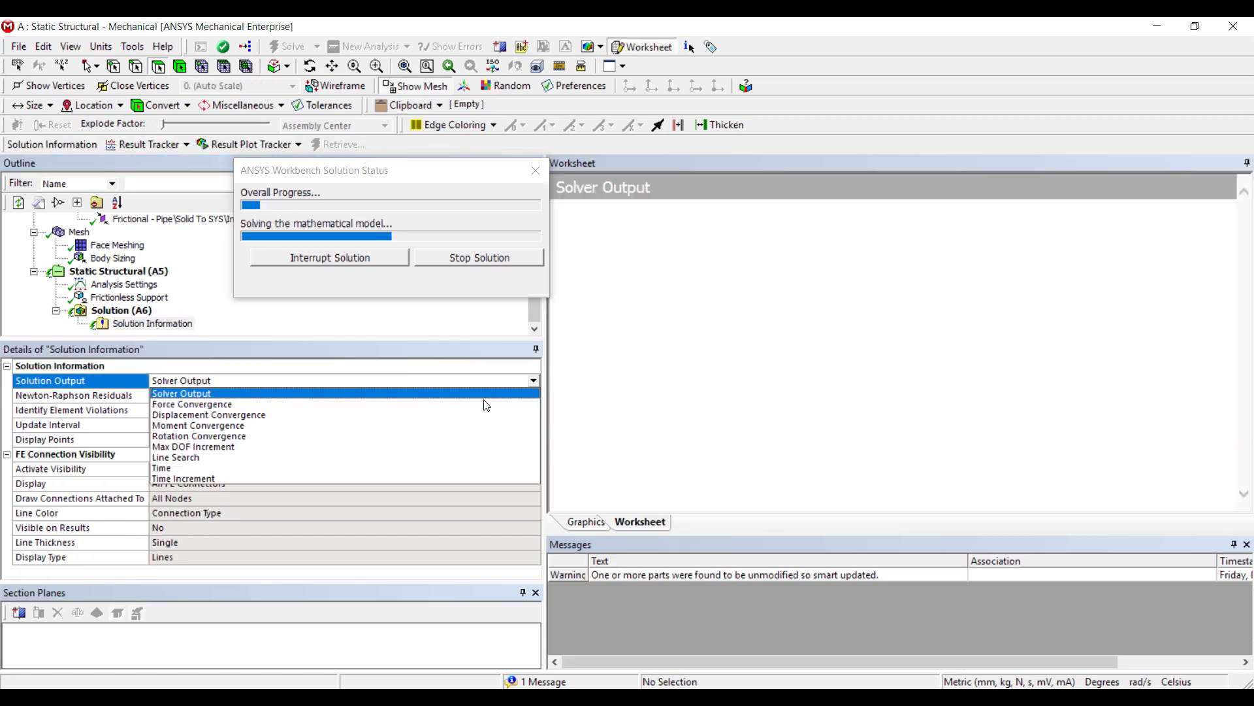
click(482, 401)
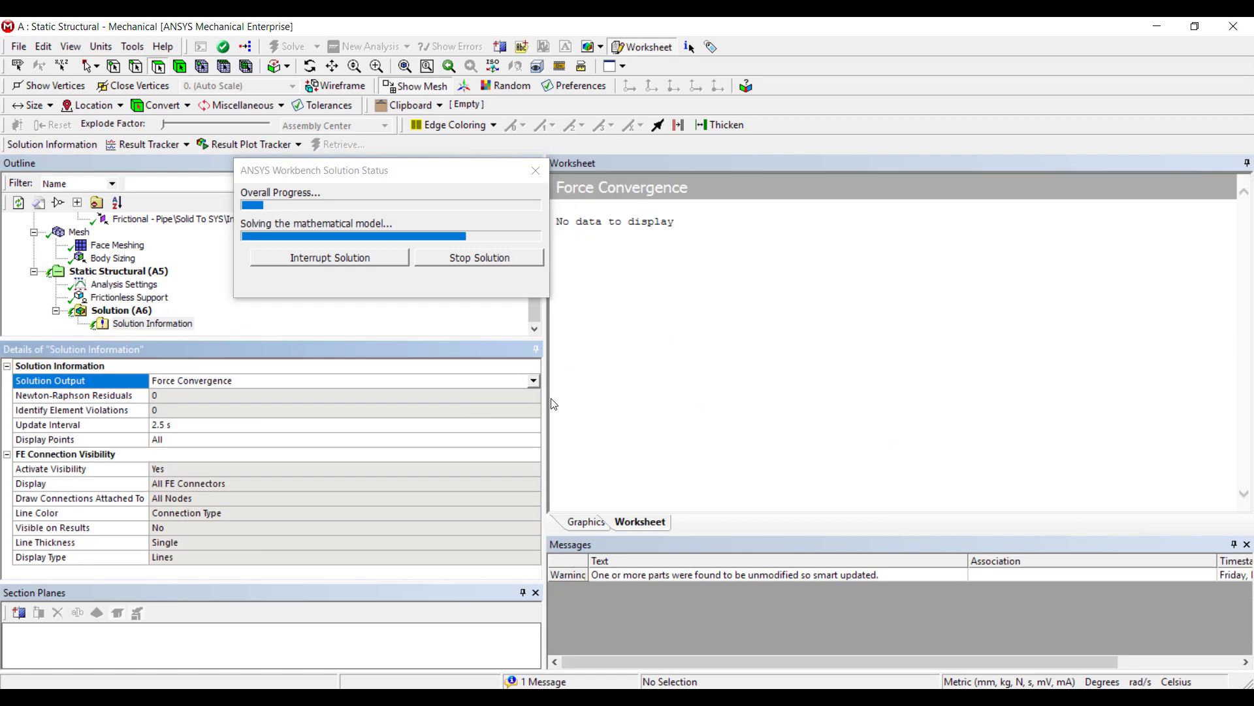
drag(545, 397, 400, 397)
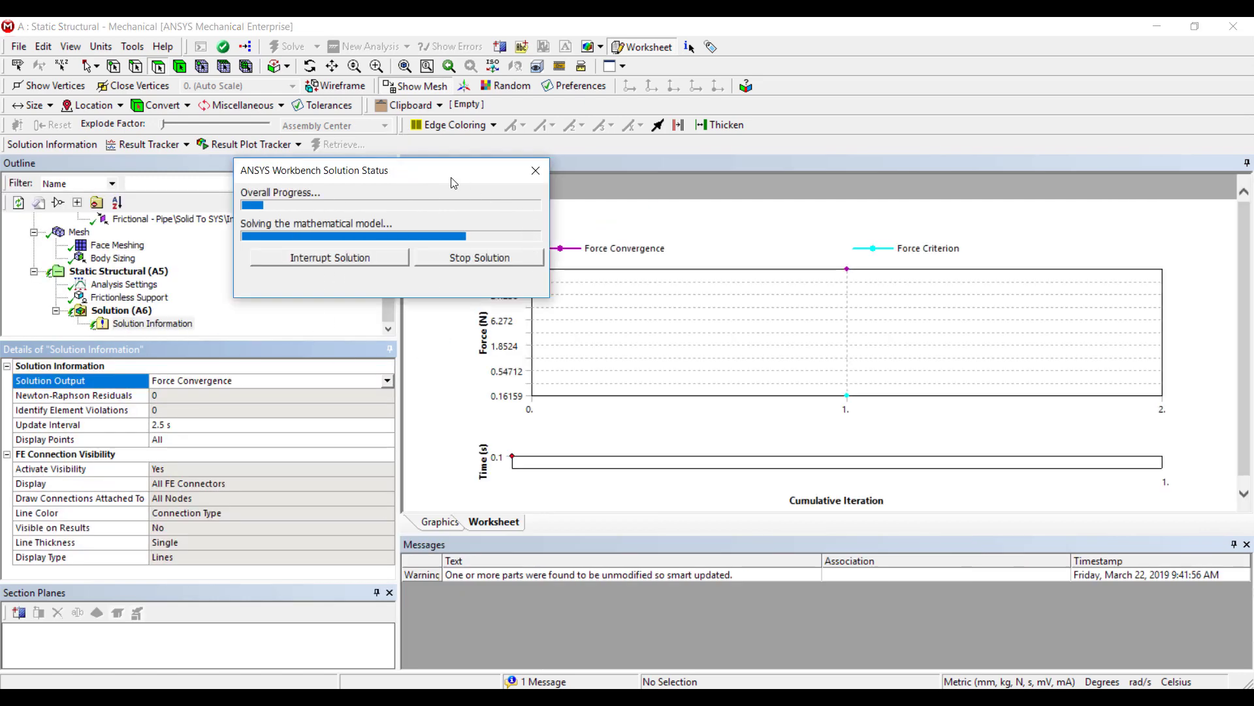
drag(480, 171, 349, 113)
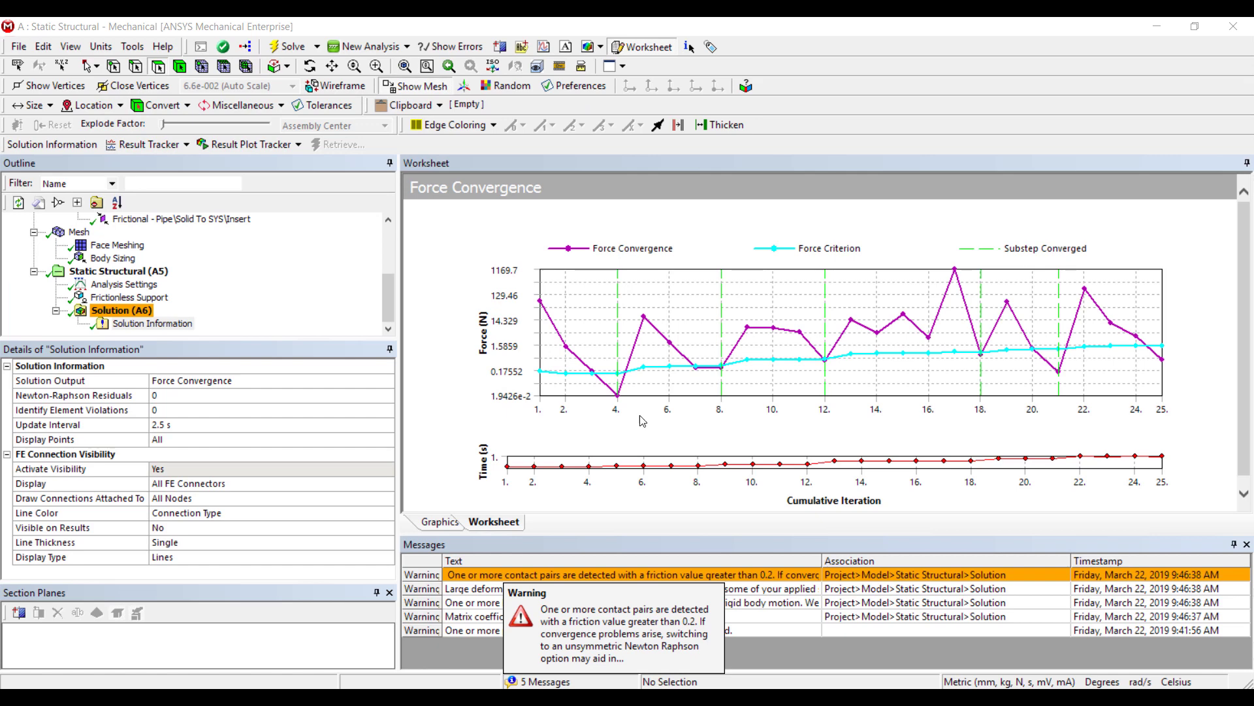
Add a Total Deformation result for all bodies to the solution and evaluate it.
right_click(138, 312)
mouse_move(177, 318)
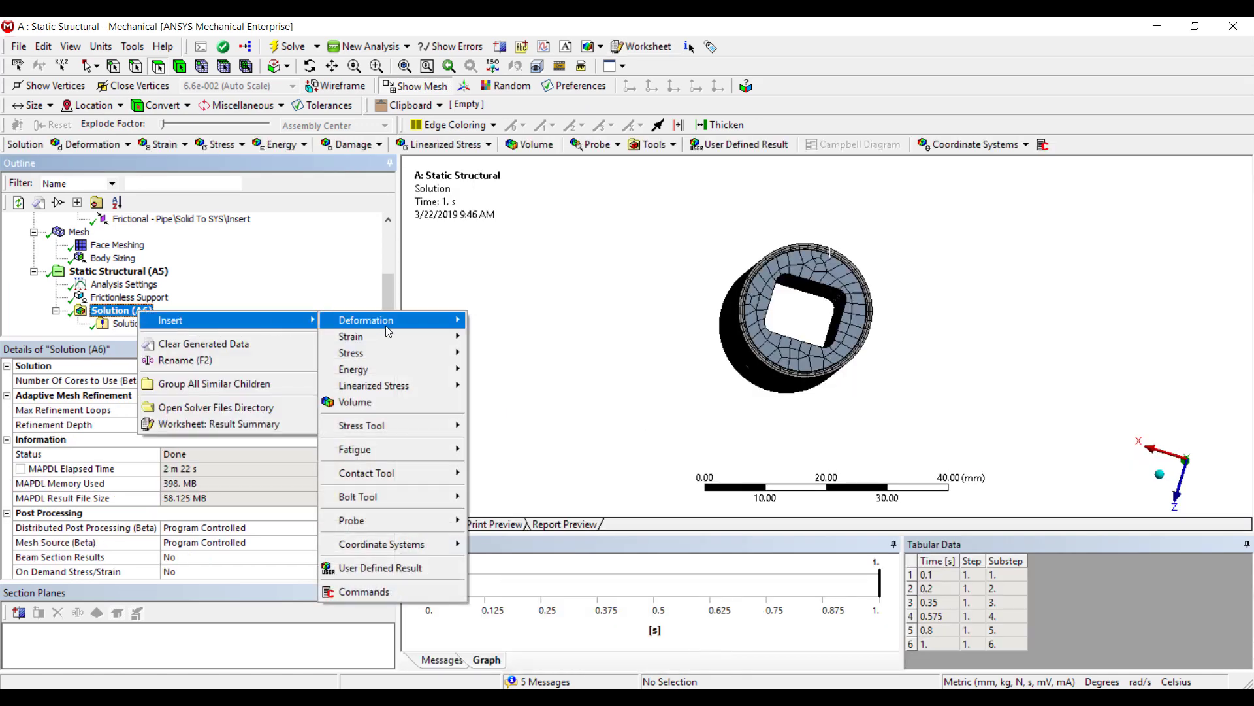
mouse_move(366, 318)
click(486, 319)
right_click(113, 323)
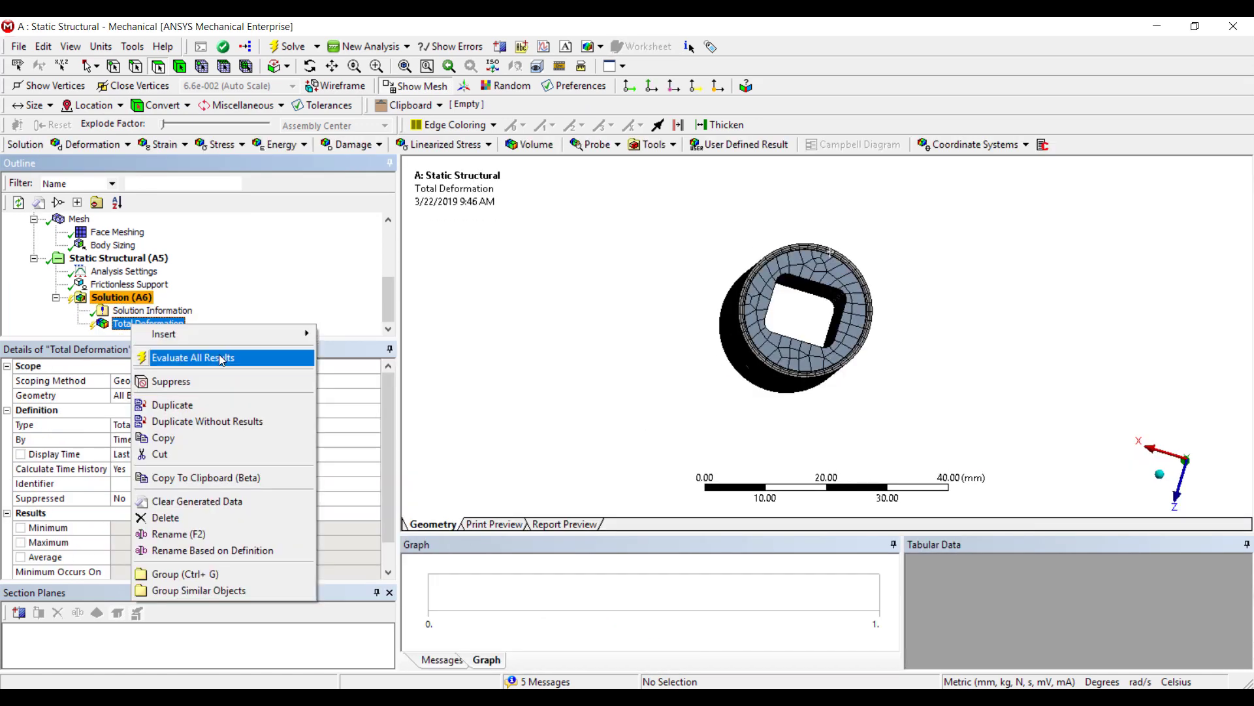
click(171, 356)
Display the total deformation at 1.0 (True Scale) and view the end face with the square hole.
drag(804, 212, 811, 281)
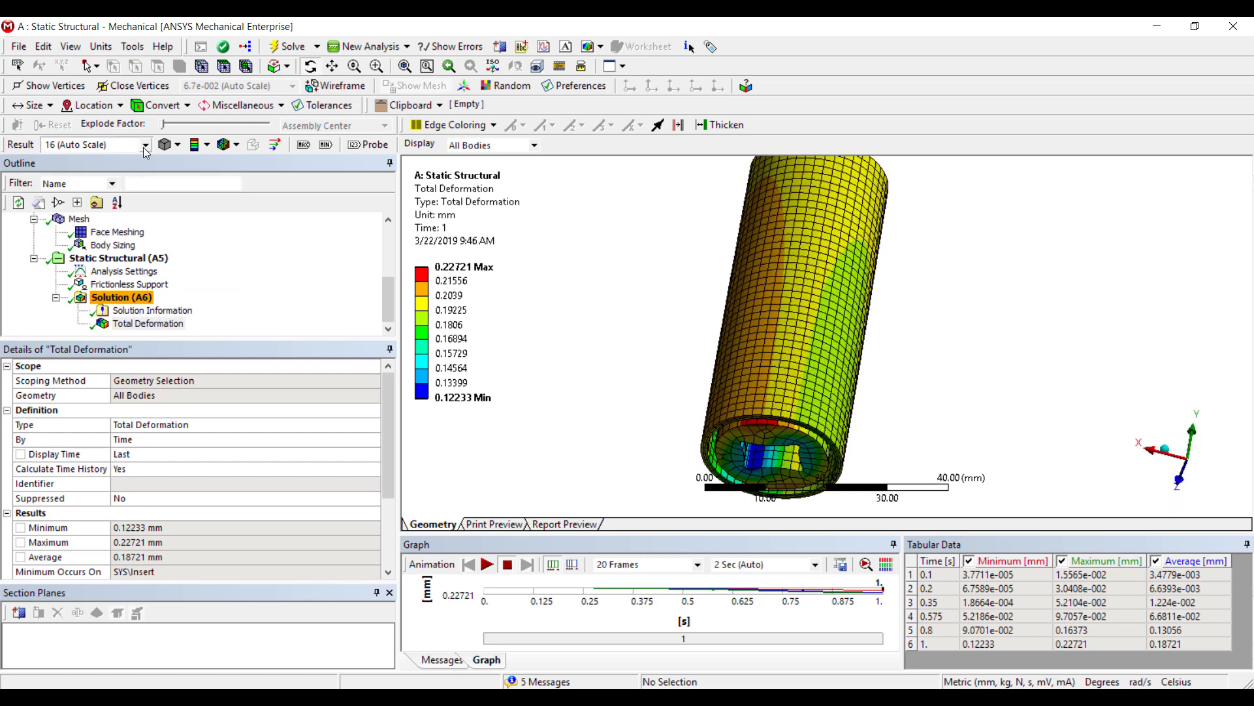
click(145, 144)
click(132, 175)
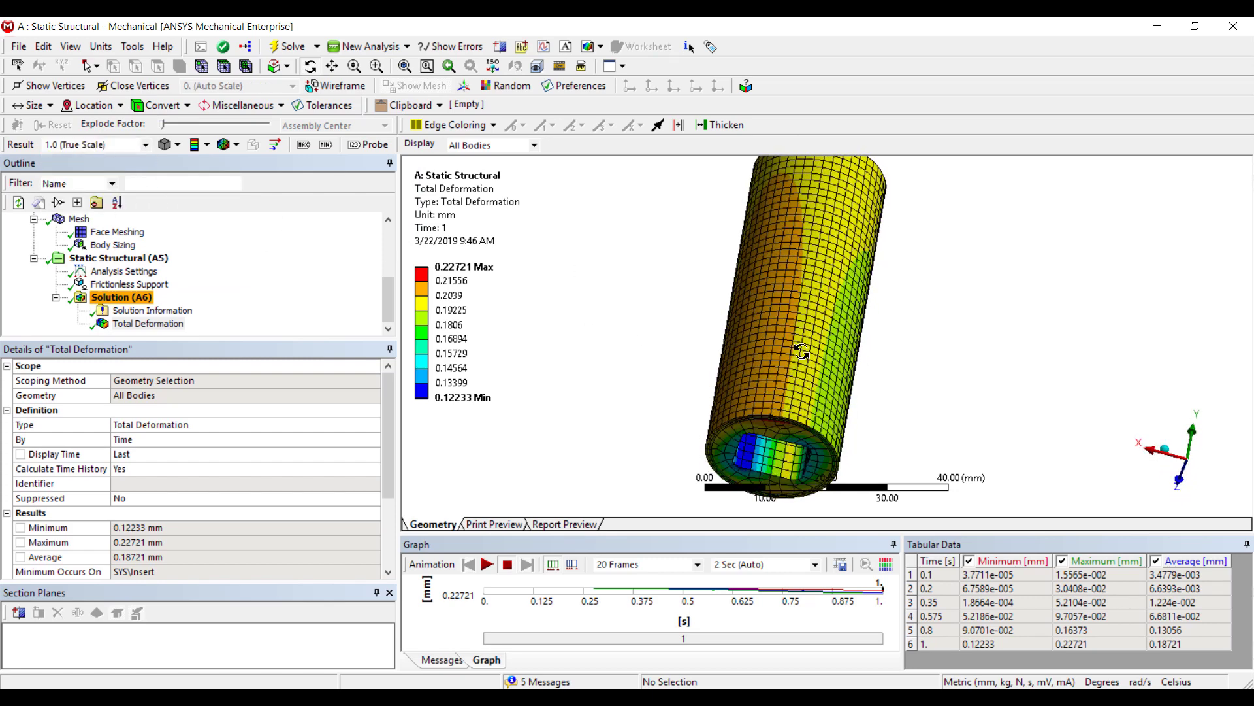
drag(810, 389, 828, 323)
Animate the true-scale total deformation, examine the contact interface between pipe and Insert up close, and stop the animation.
click(484, 563)
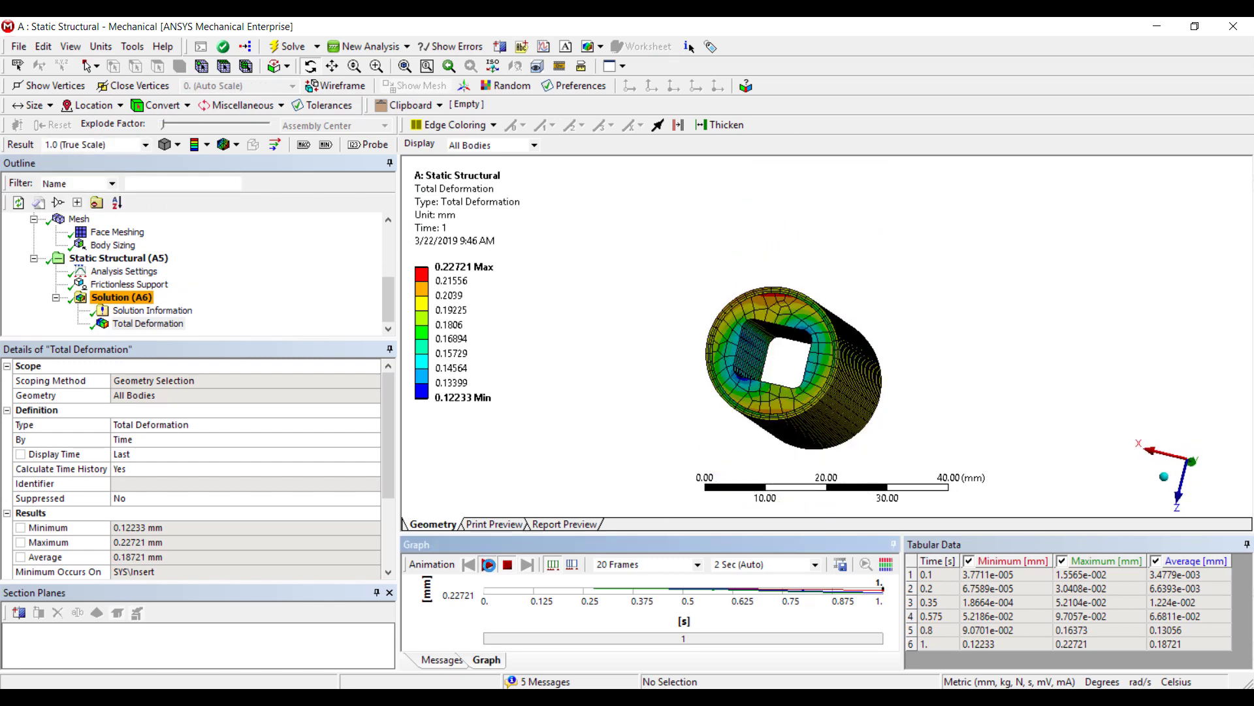
right_drag(697, 253, 880, 339)
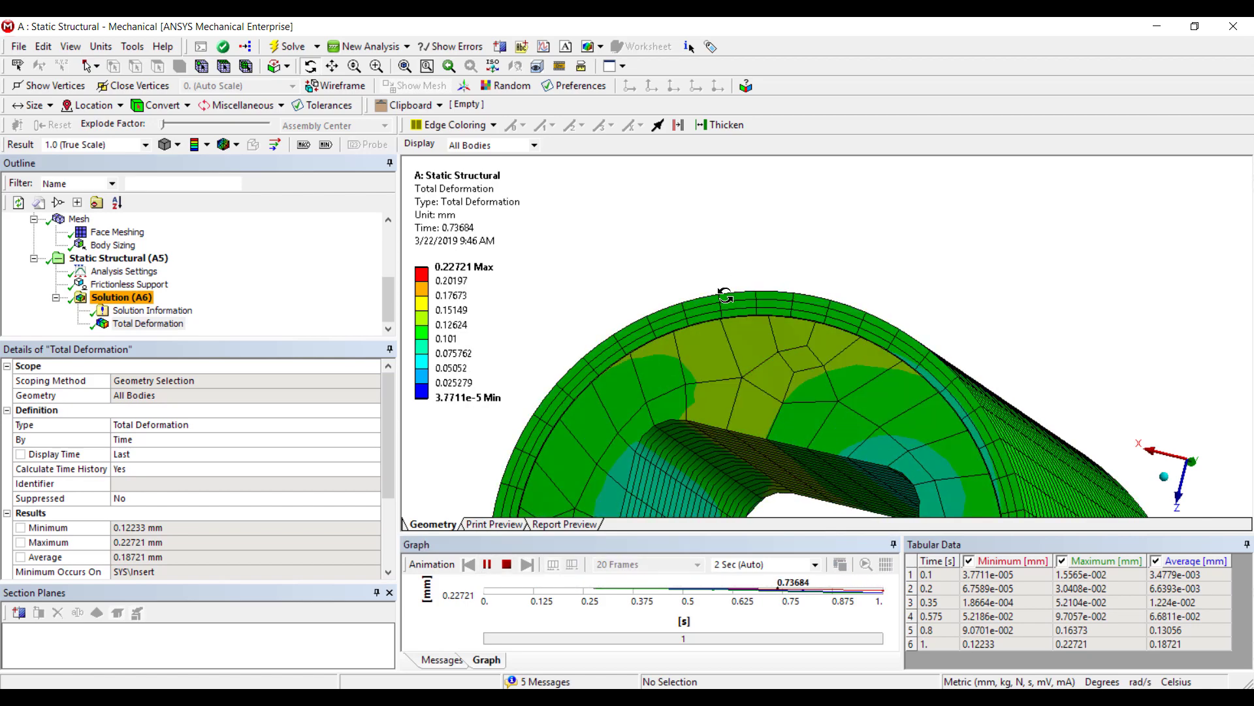
right_drag(723, 294, 816, 339)
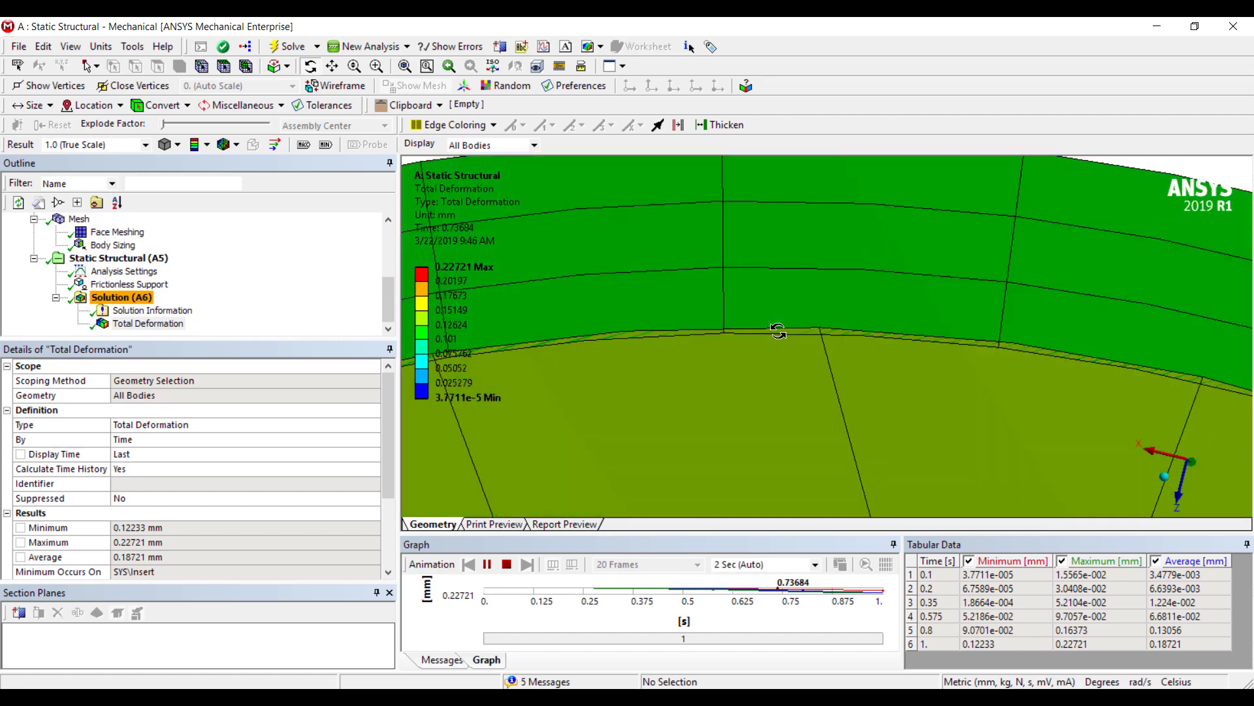
scroll(786, 343, down, 15)
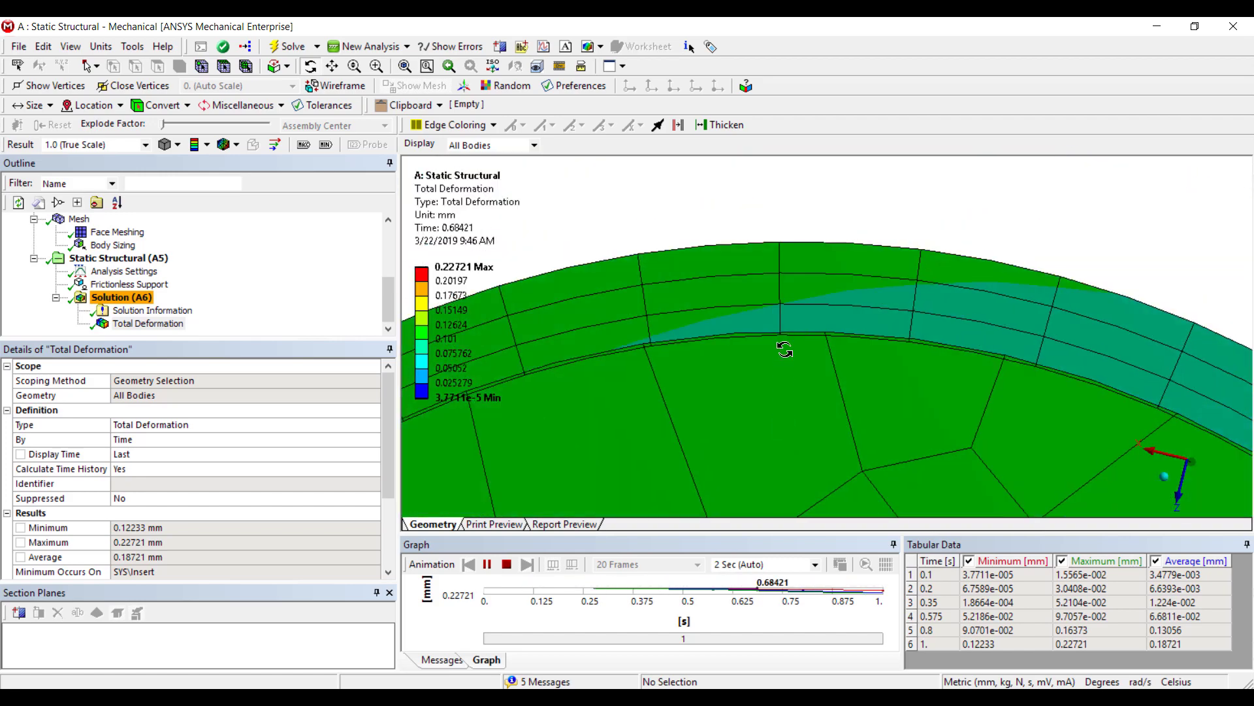
ctrl+middle_drag(854, 361, 692, 392)
click(507, 563)
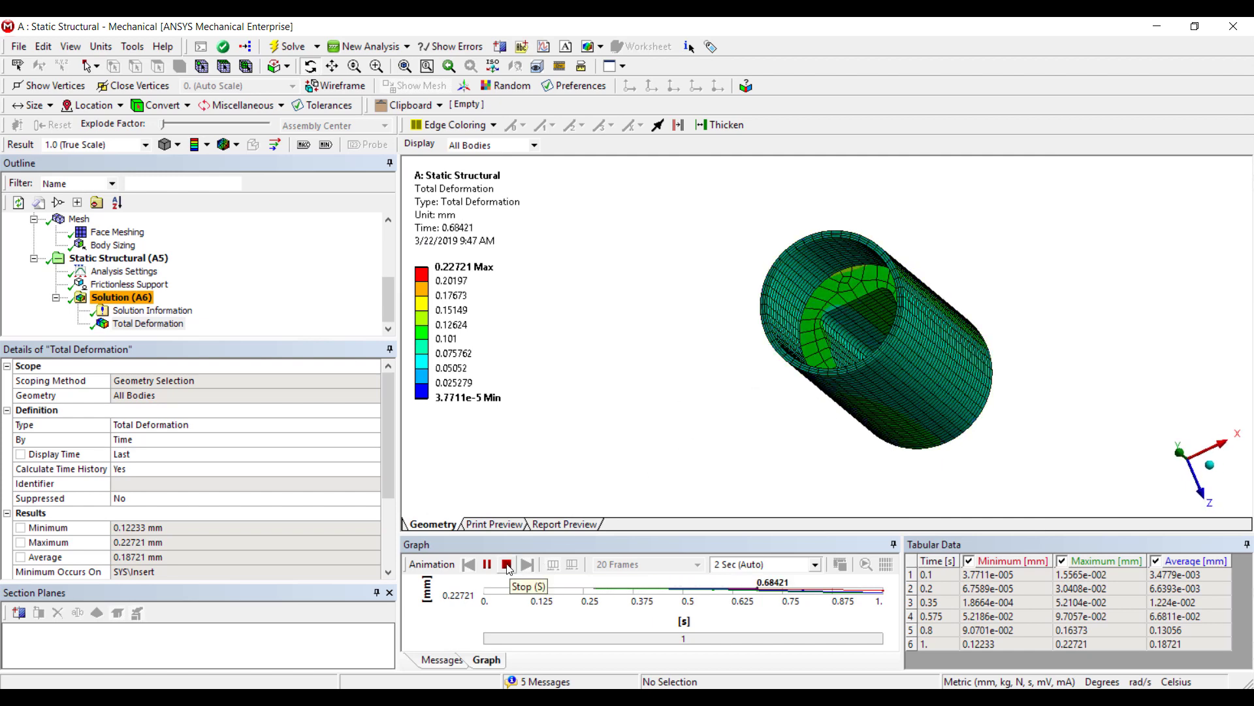
Switch the total deformation display to Auto Scale and play its animation looking along the pipe's axis, stopping it when done.
middle_drag(925, 275, 951, 269)
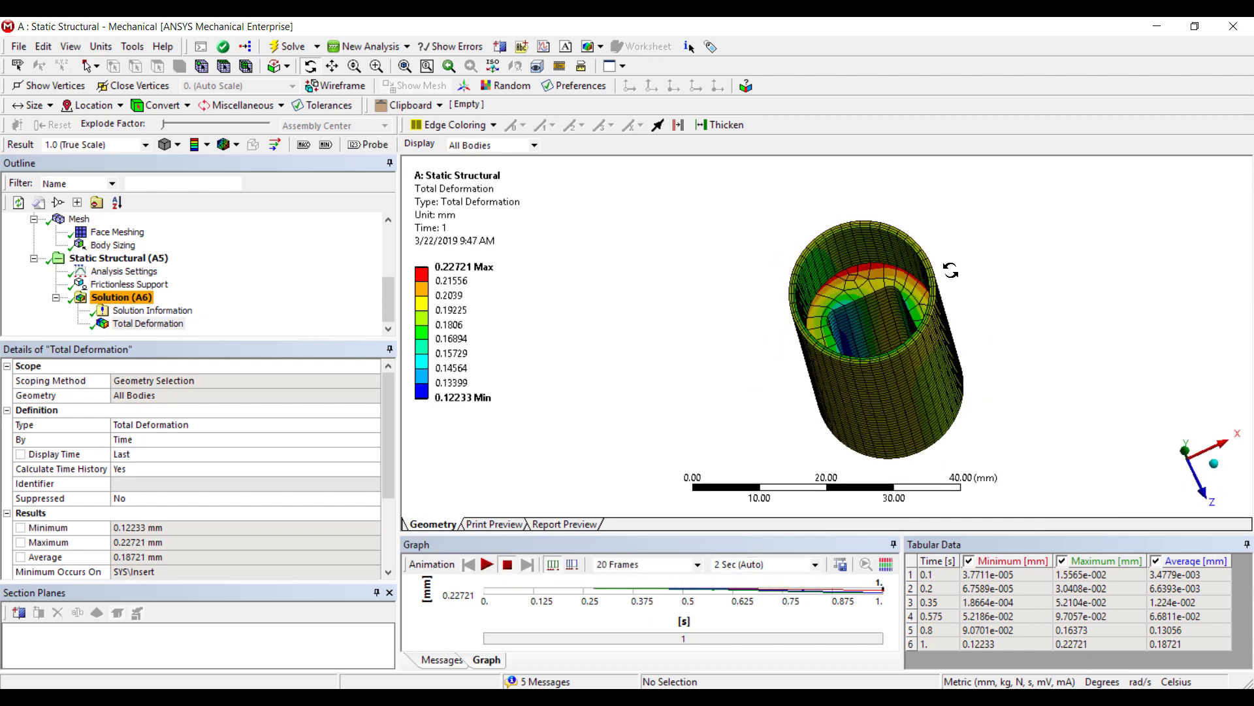
click(145, 144)
click(72, 191)
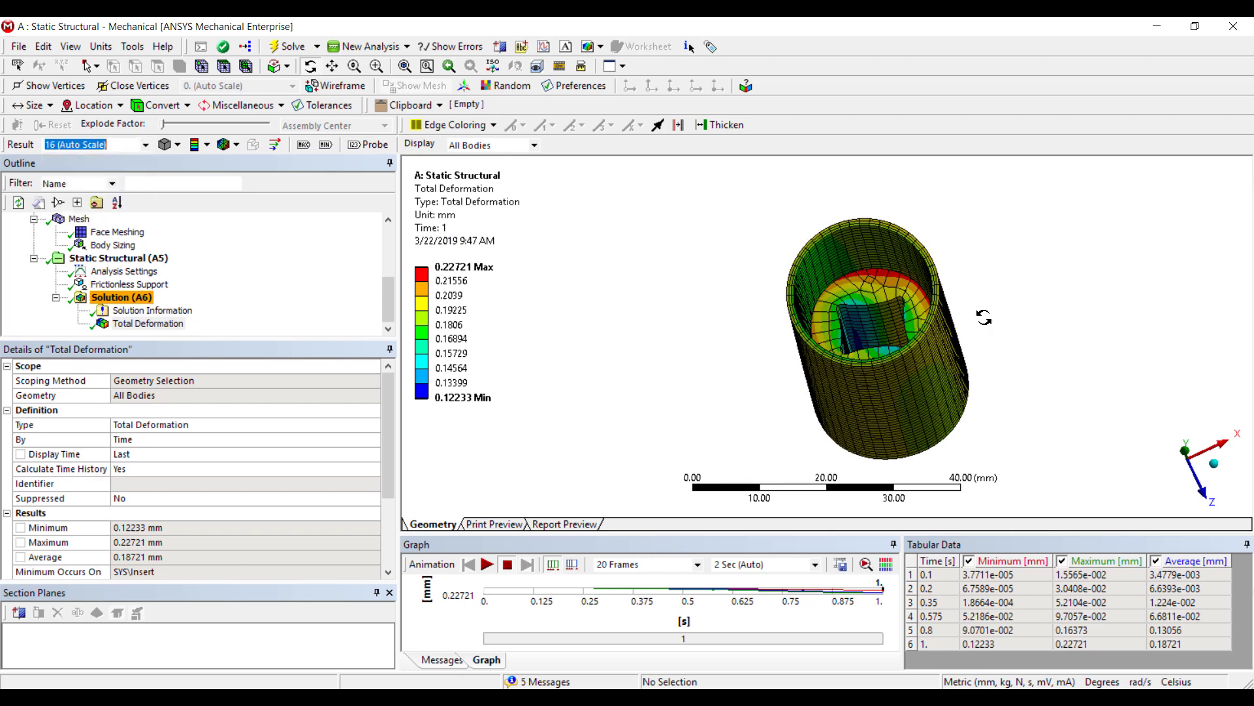
middle_drag(993, 328, 913, 298)
click(488, 566)
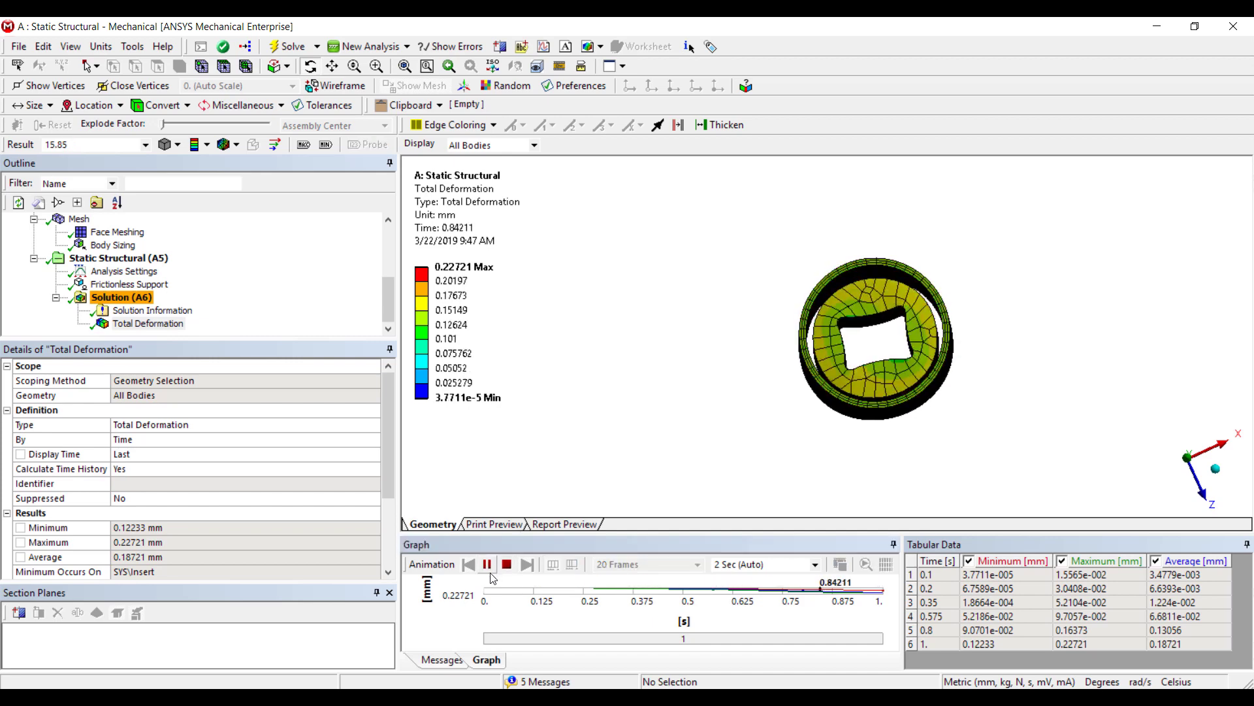
click(508, 565)
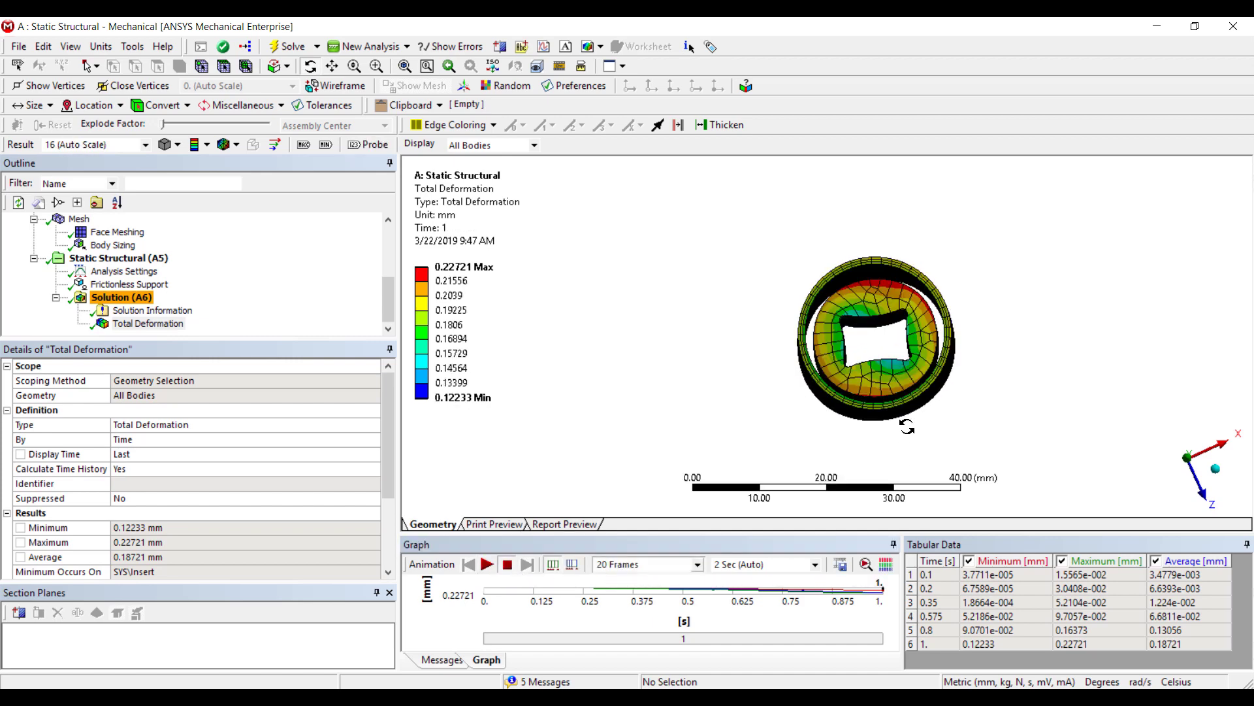
Review the Frictionless Support on the end faces and add an Equivalent (von-Mises) stress result to the solution.
click(121, 260)
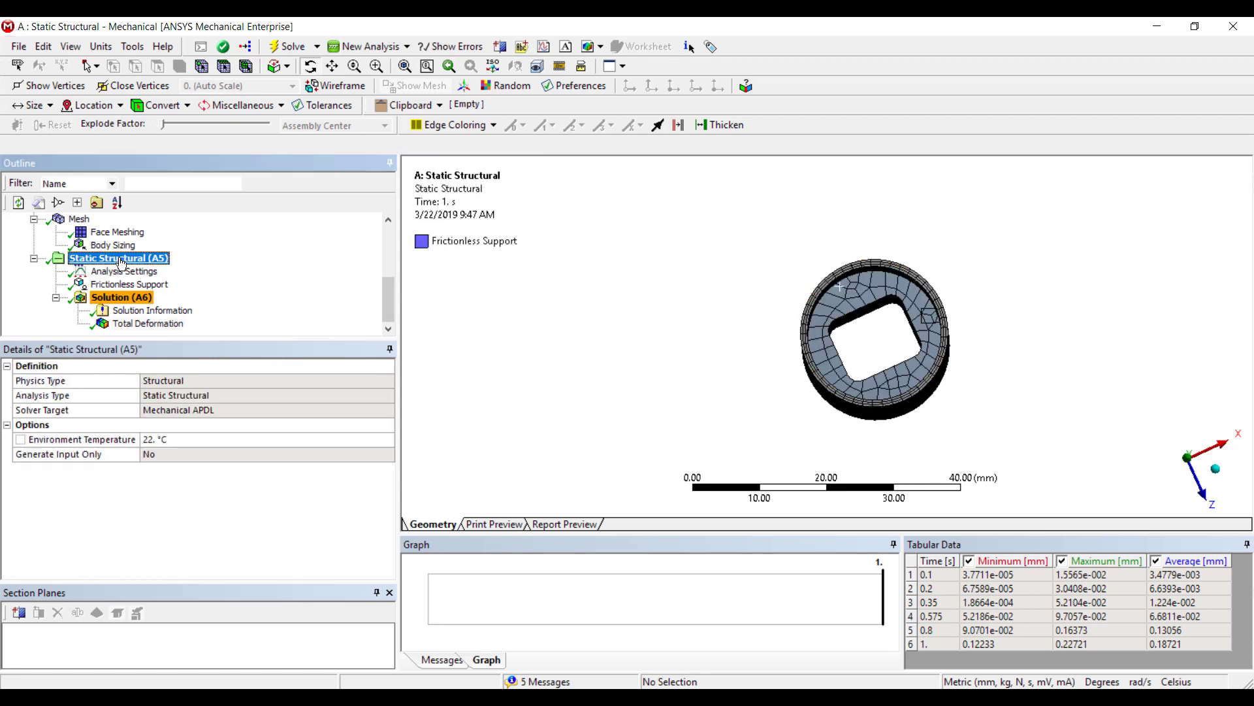
middle_drag(916, 364, 816, 405)
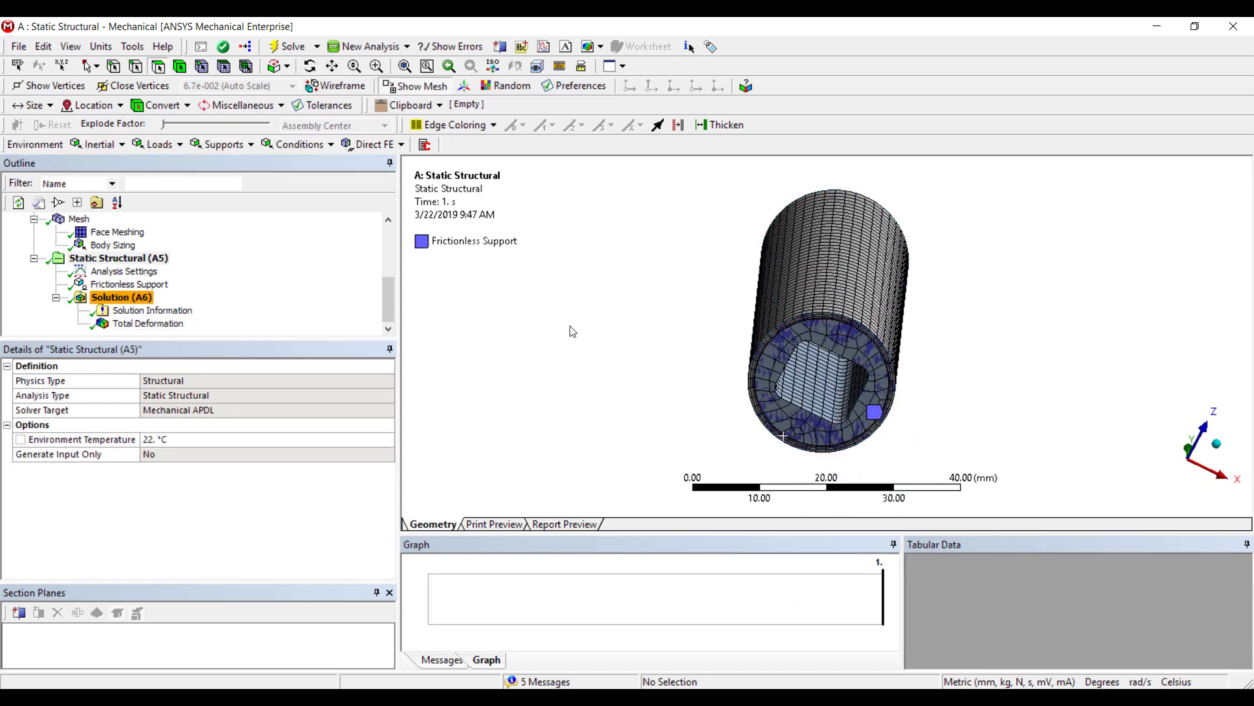
right_click(118, 302)
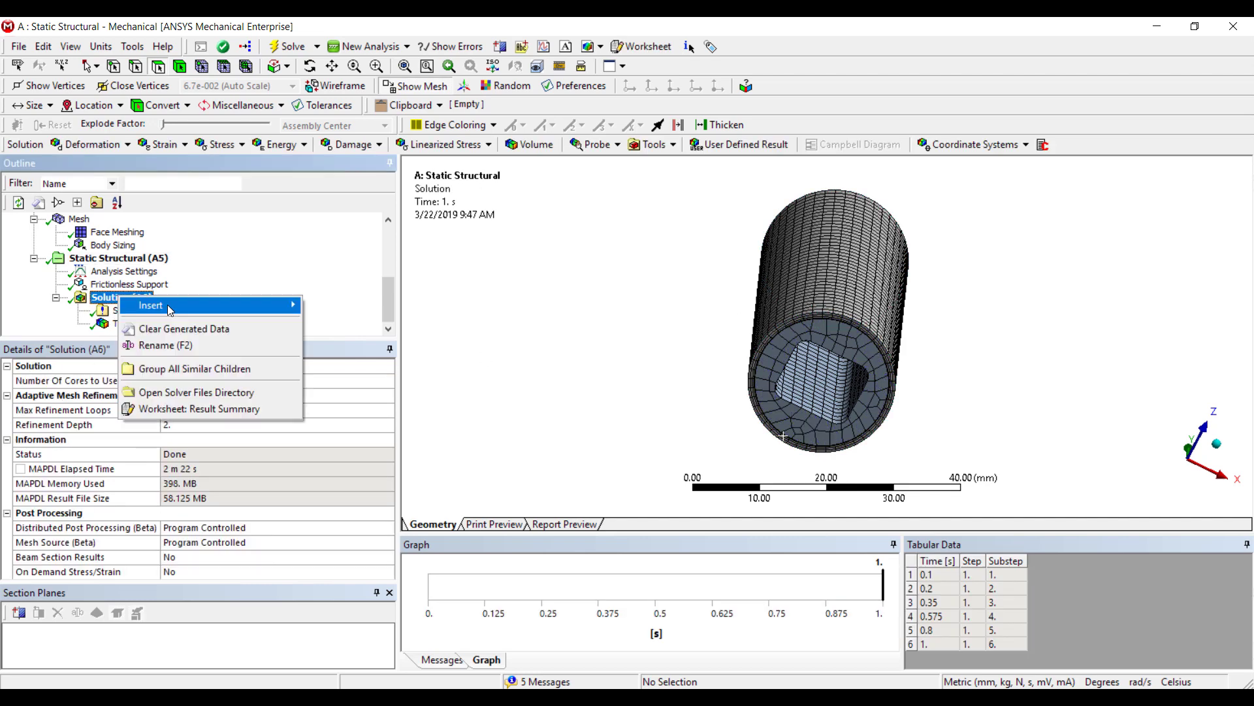
mouse_move(261, 305)
mouse_move(420, 338)
click(506, 338)
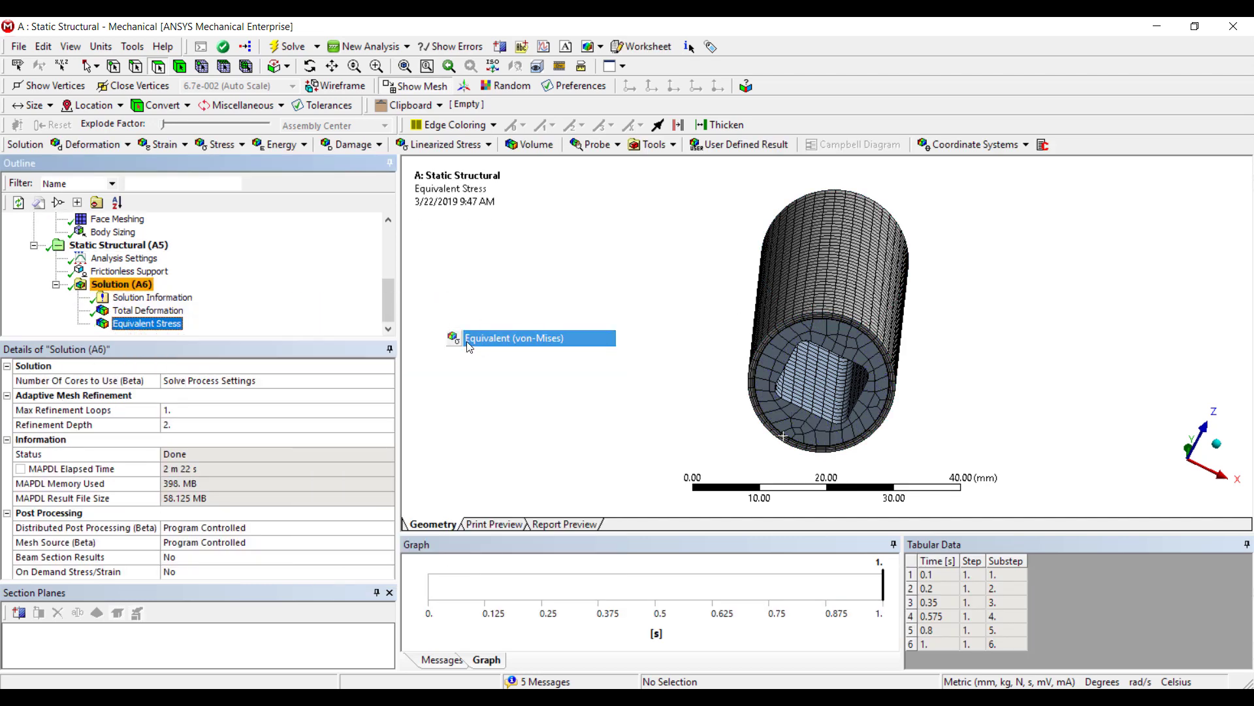
Evaluate the Equivalent Stress result and examine the stress contours on the end face of the pipe and insert.
right_click(147, 323)
click(238, 361)
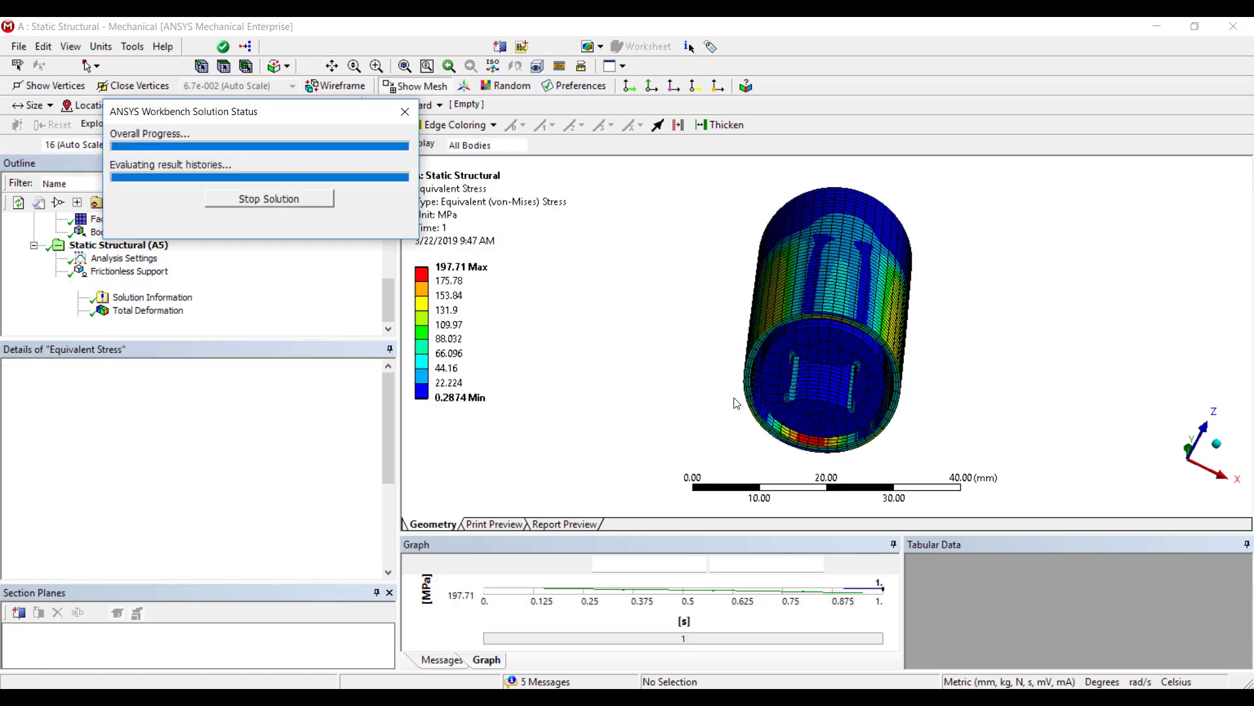
drag(777, 418, 861, 428)
scroll(836, 399, up, 4)
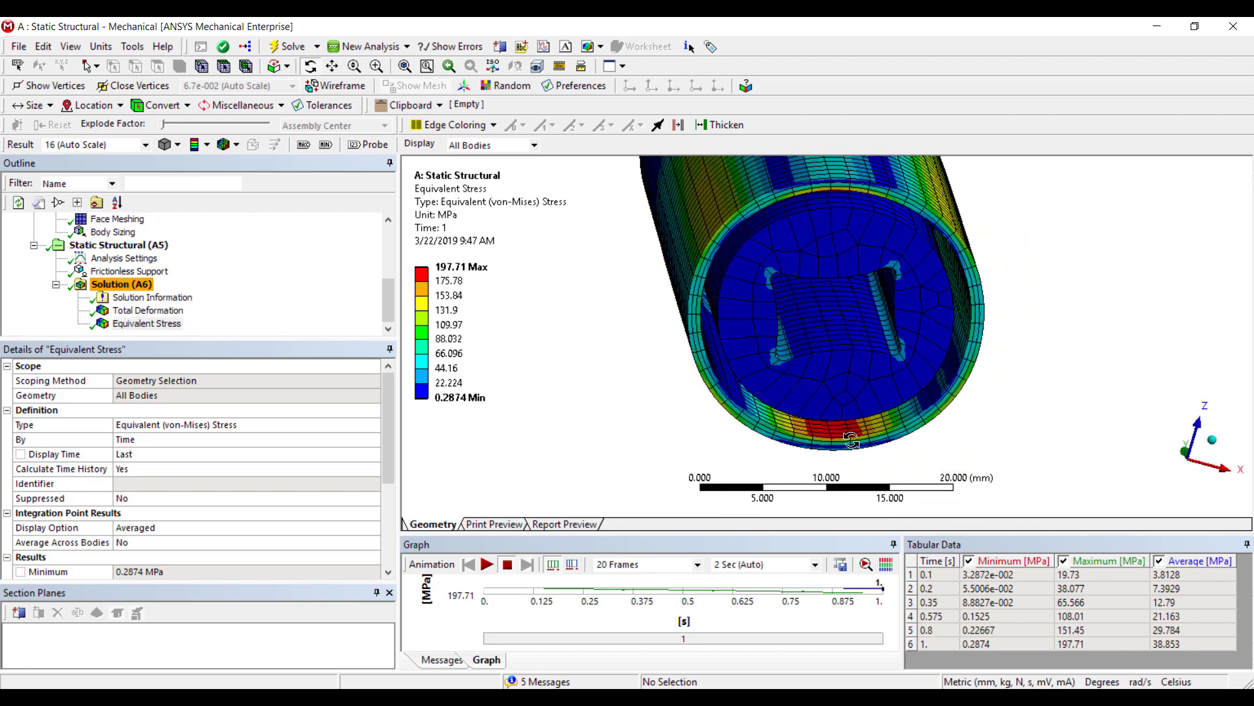
Add a Stress Tool based on Max Equivalent Stress to the solution and evaluate its Safety Factor.
right_click(121, 284)
mouse_move(307, 296)
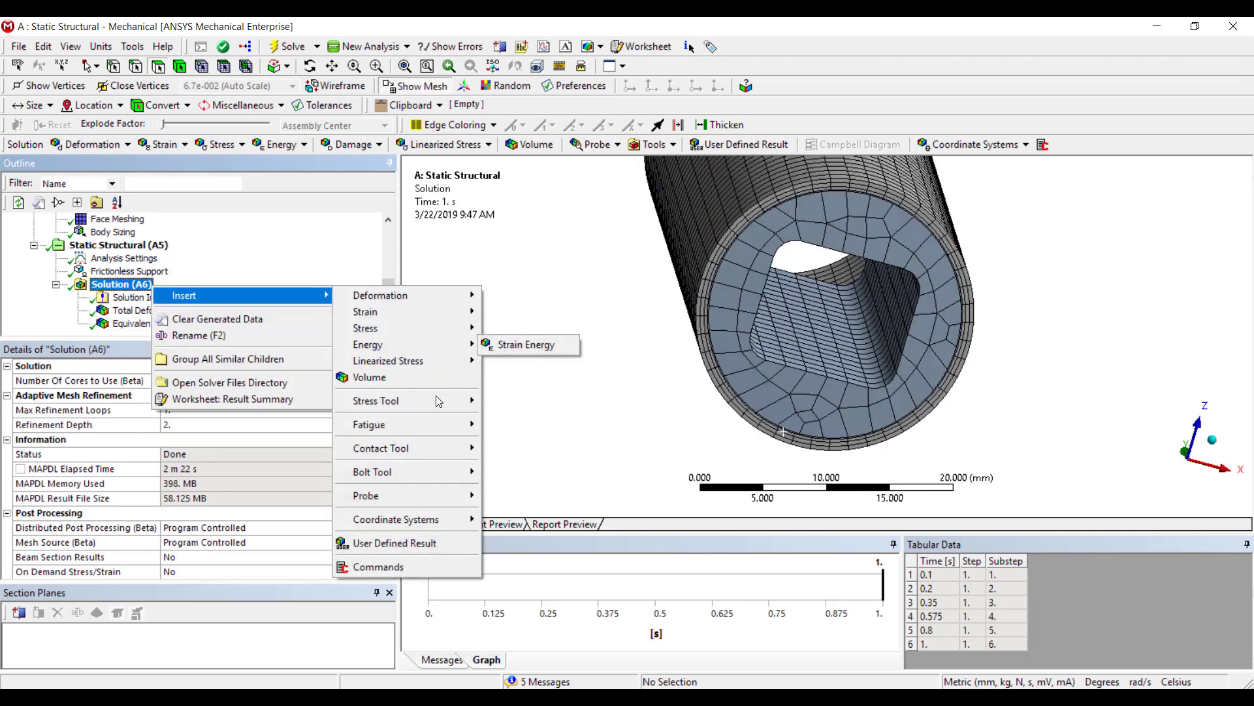
mouse_move(439, 400)
click(511, 400)
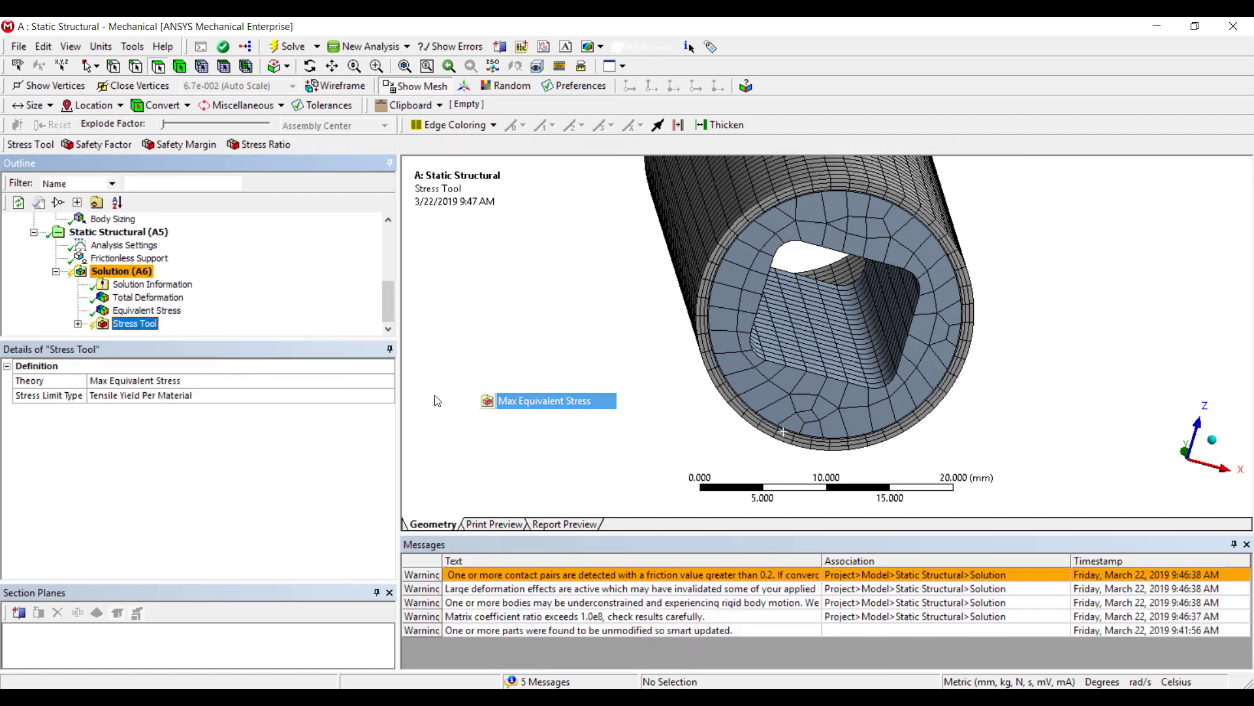
right_click(176, 335)
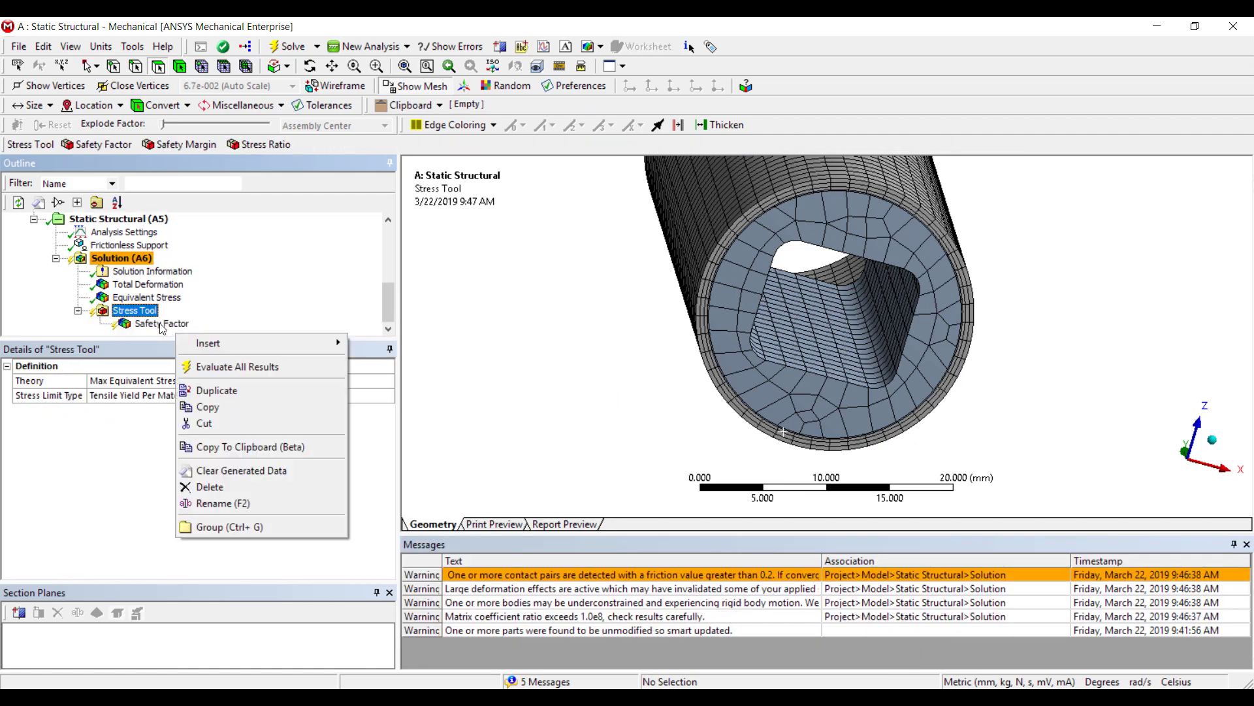
right_click(179, 325)
click(196, 356)
Examine the safety factor contours along the inner corners of the insert's square hole and over the pipe's outer wall.
middle_drag(631, 301, 598, 426)
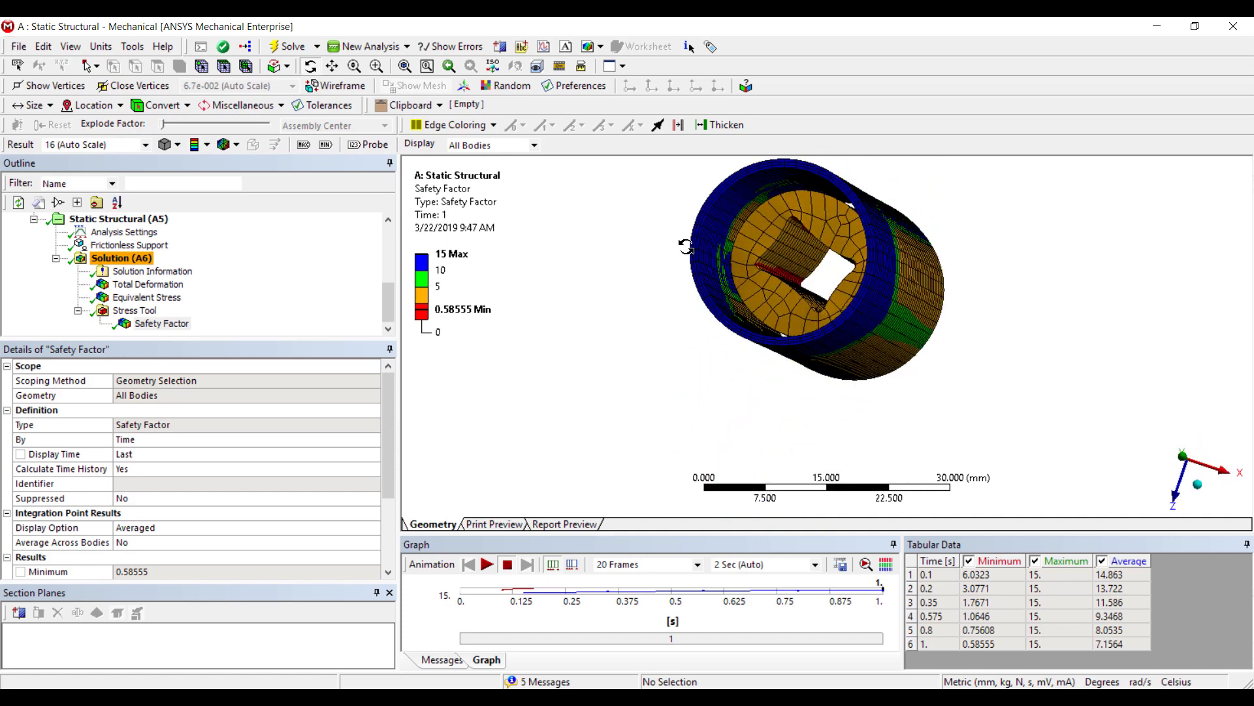
right_drag(736, 257, 815, 298)
scroll(963, 343, down, 2)
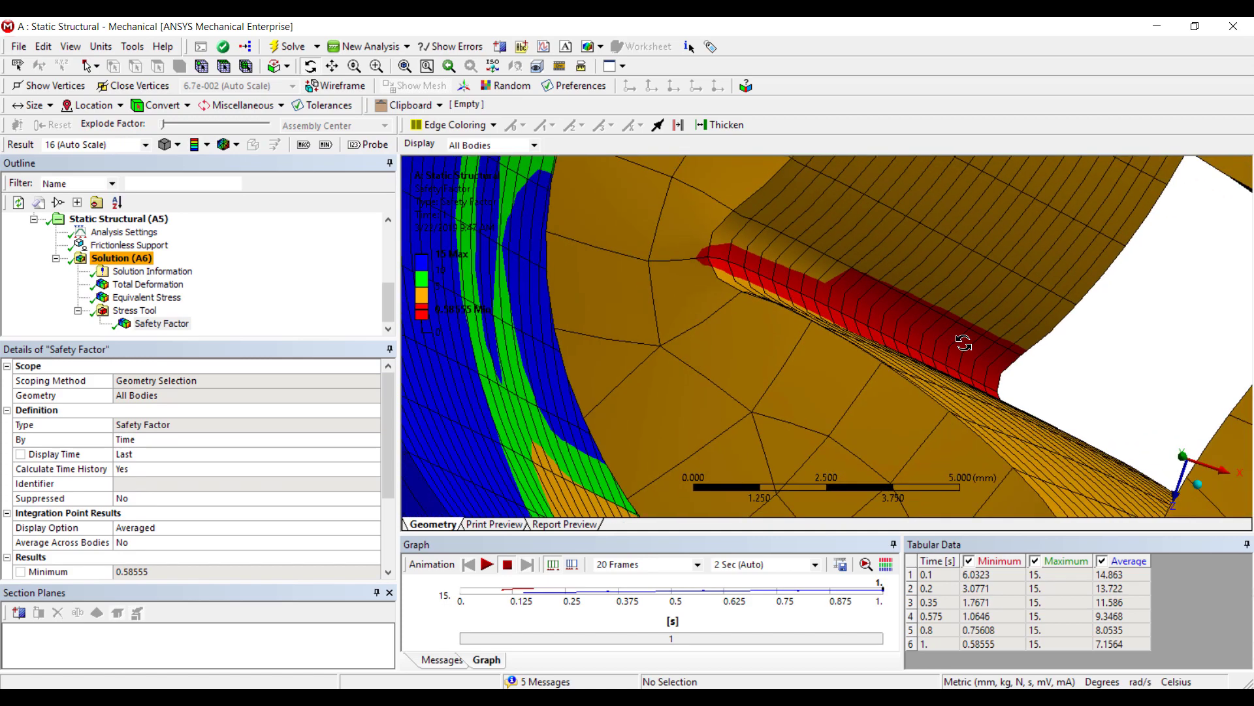
middle_drag(964, 344, 829, 328)
scroll(834, 286, down, 5)
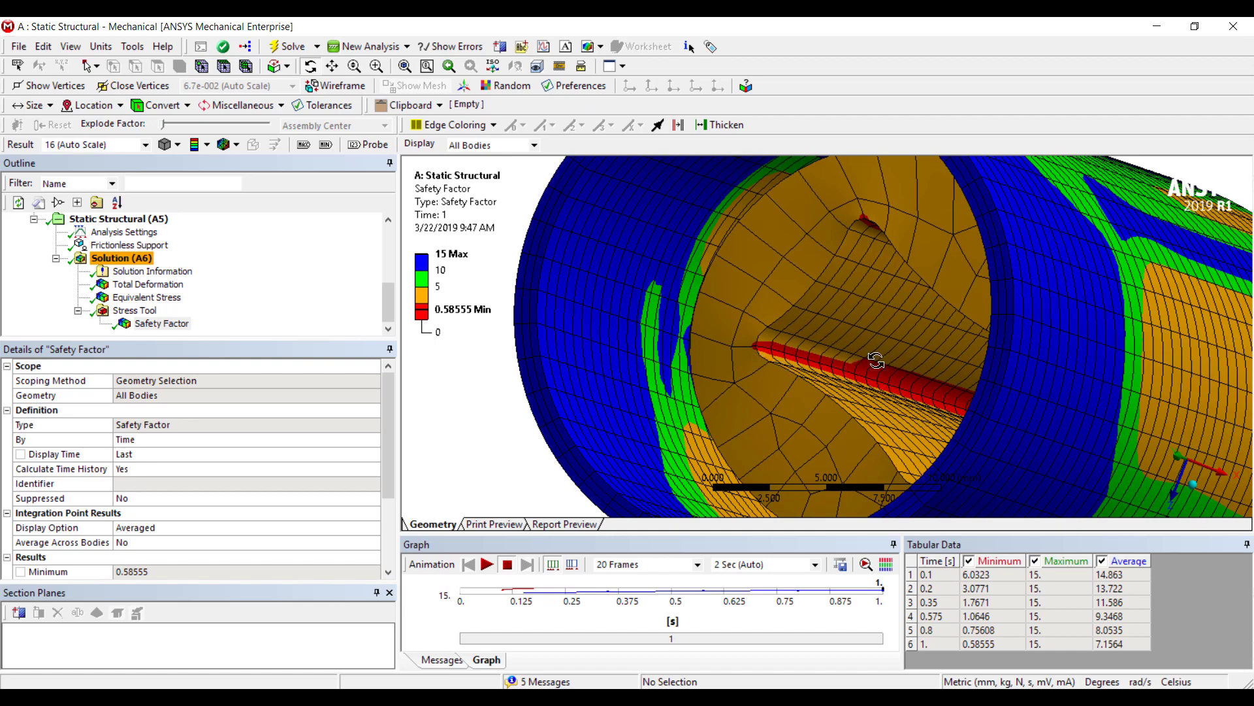
scroll(876, 360, down, 5)
middle_drag(856, 376, 805, 261)
ctrl+middle_drag(812, 353, 812, 238)
scroll(789, 312, down, 4)
middle_drag(788, 418, 761, 436)
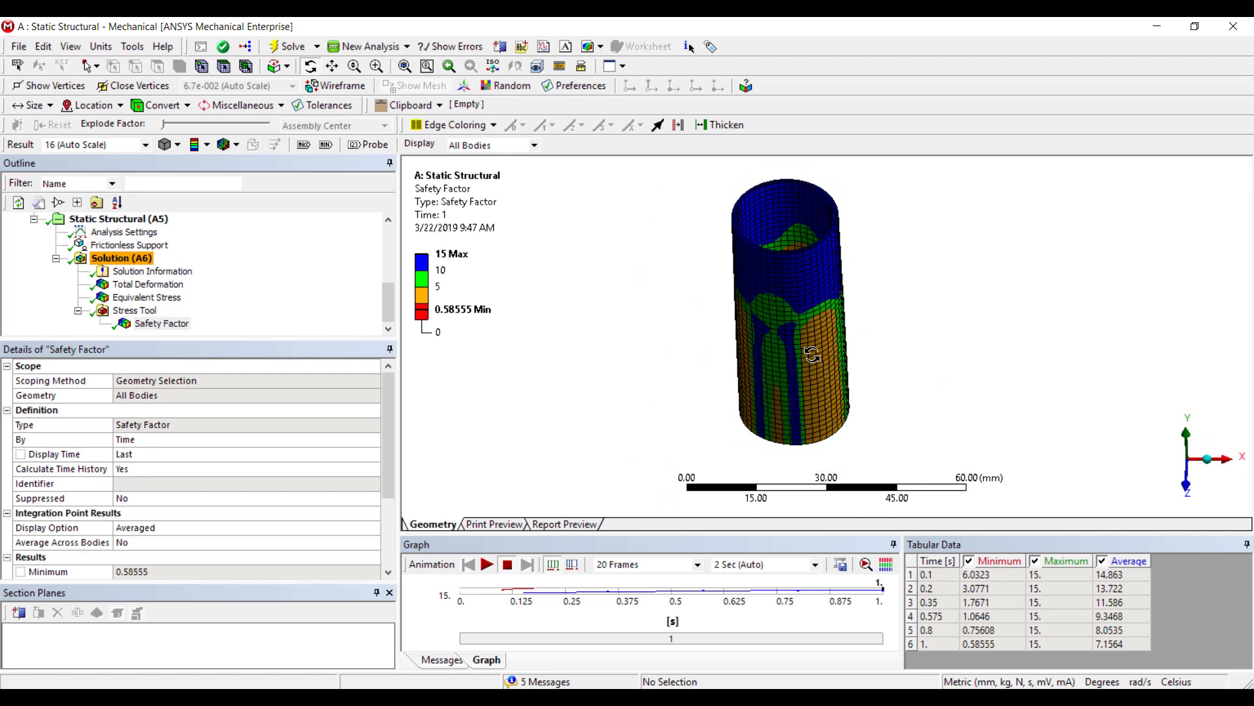
middle_drag(826, 334, 786, 378)
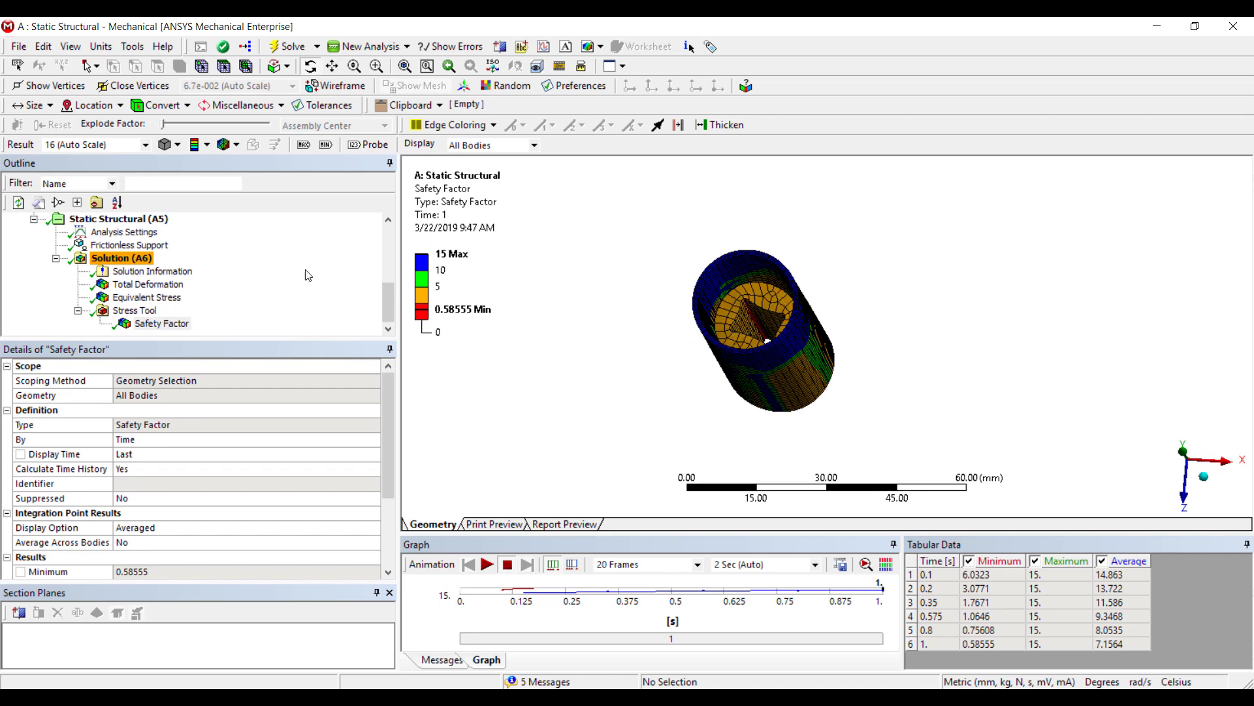
scroll(134, 277, up, 2)
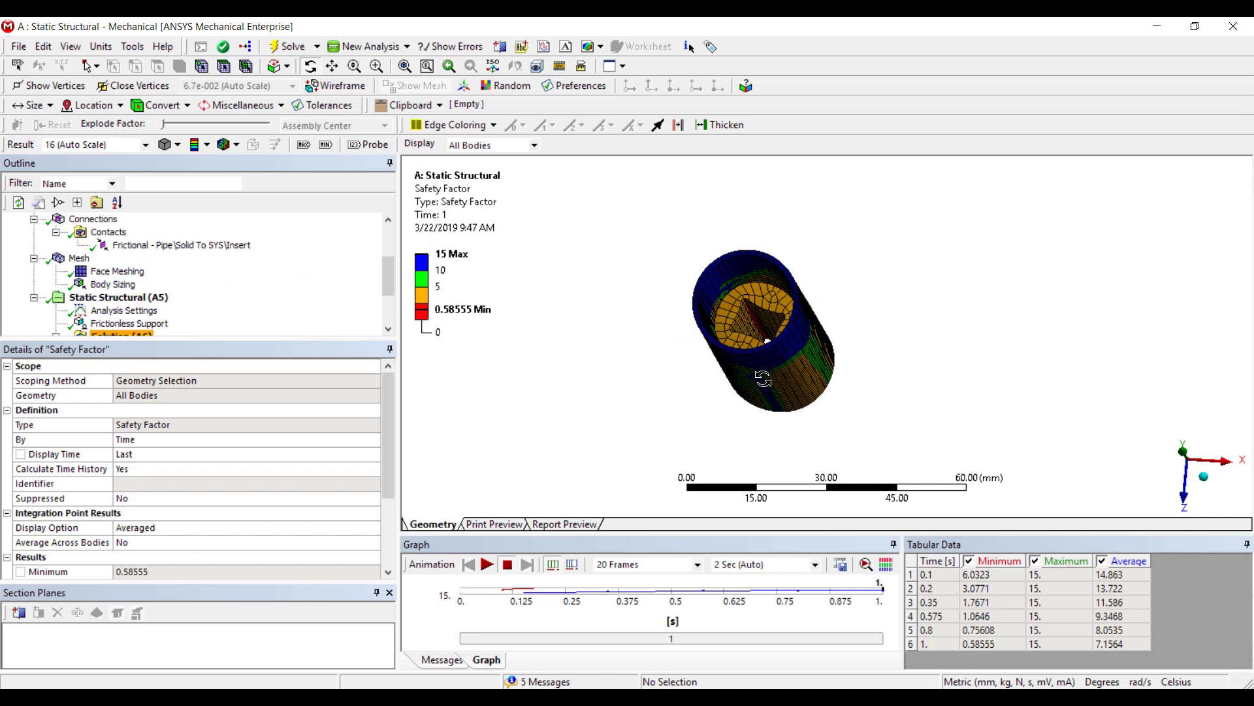